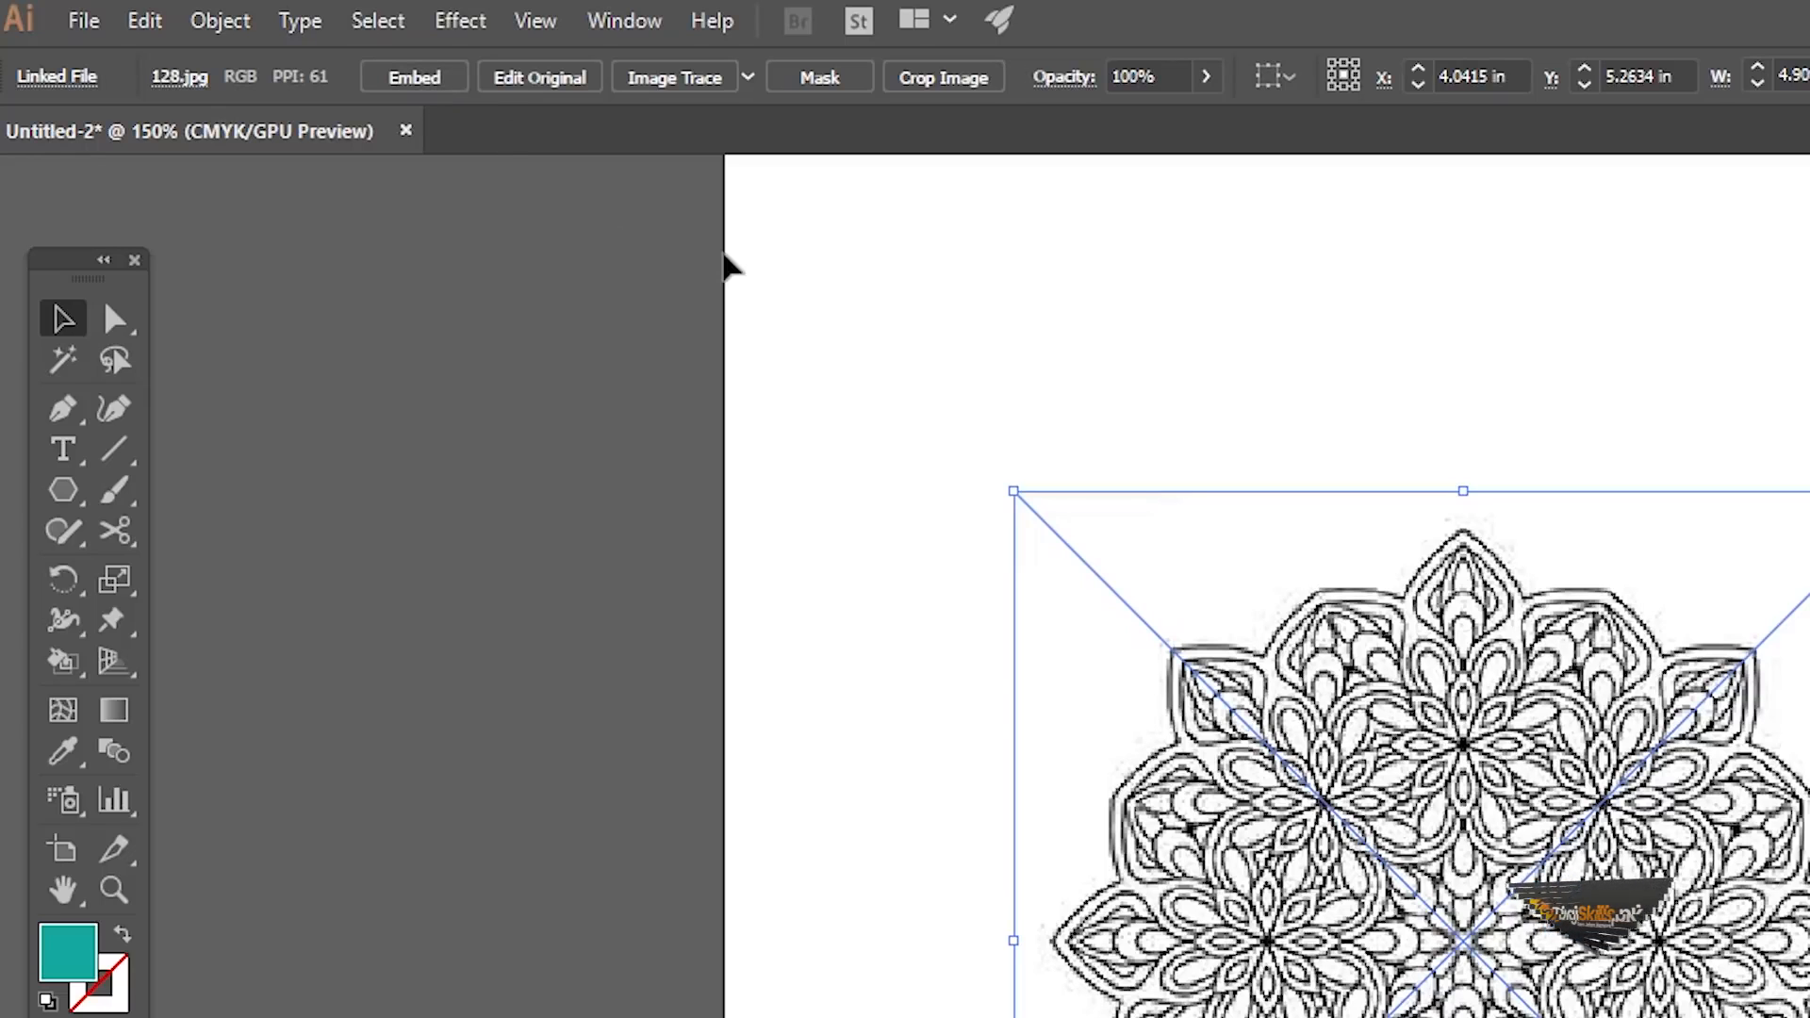
Embed the linked mandala image and display the Image Trace settings with the advanced options expanded.
click(452, 81)
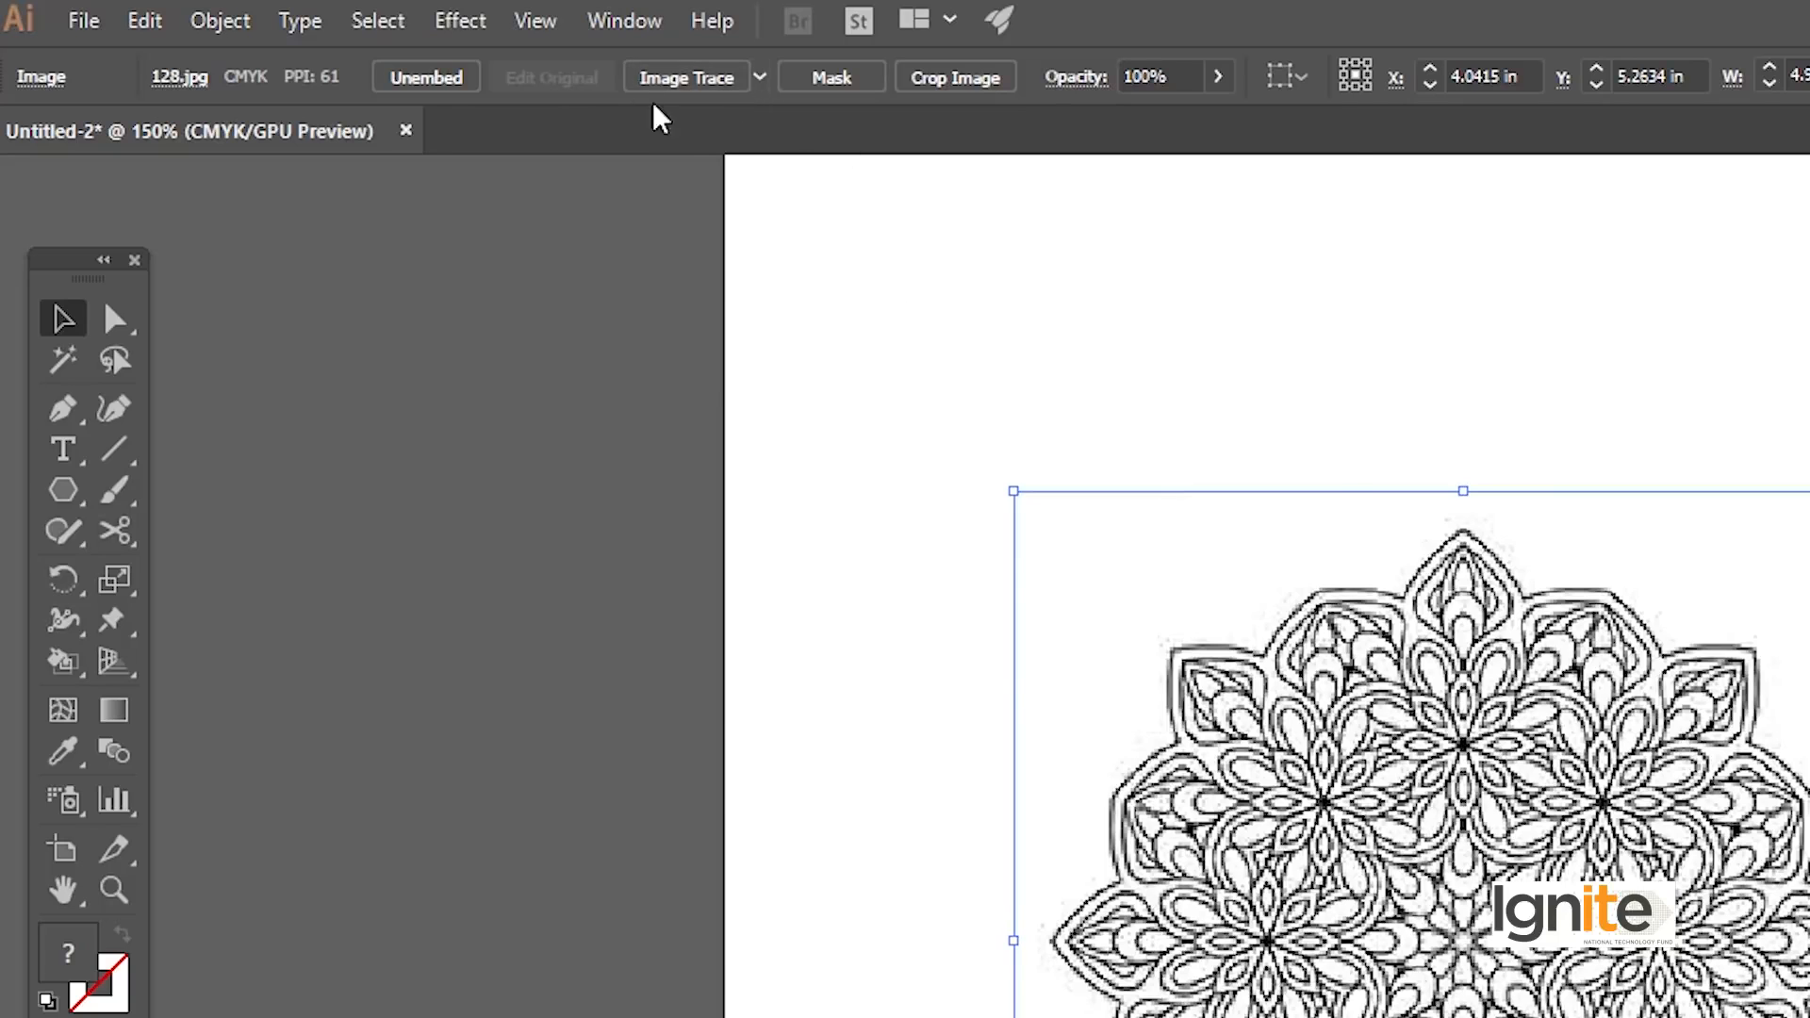
click(618, 27)
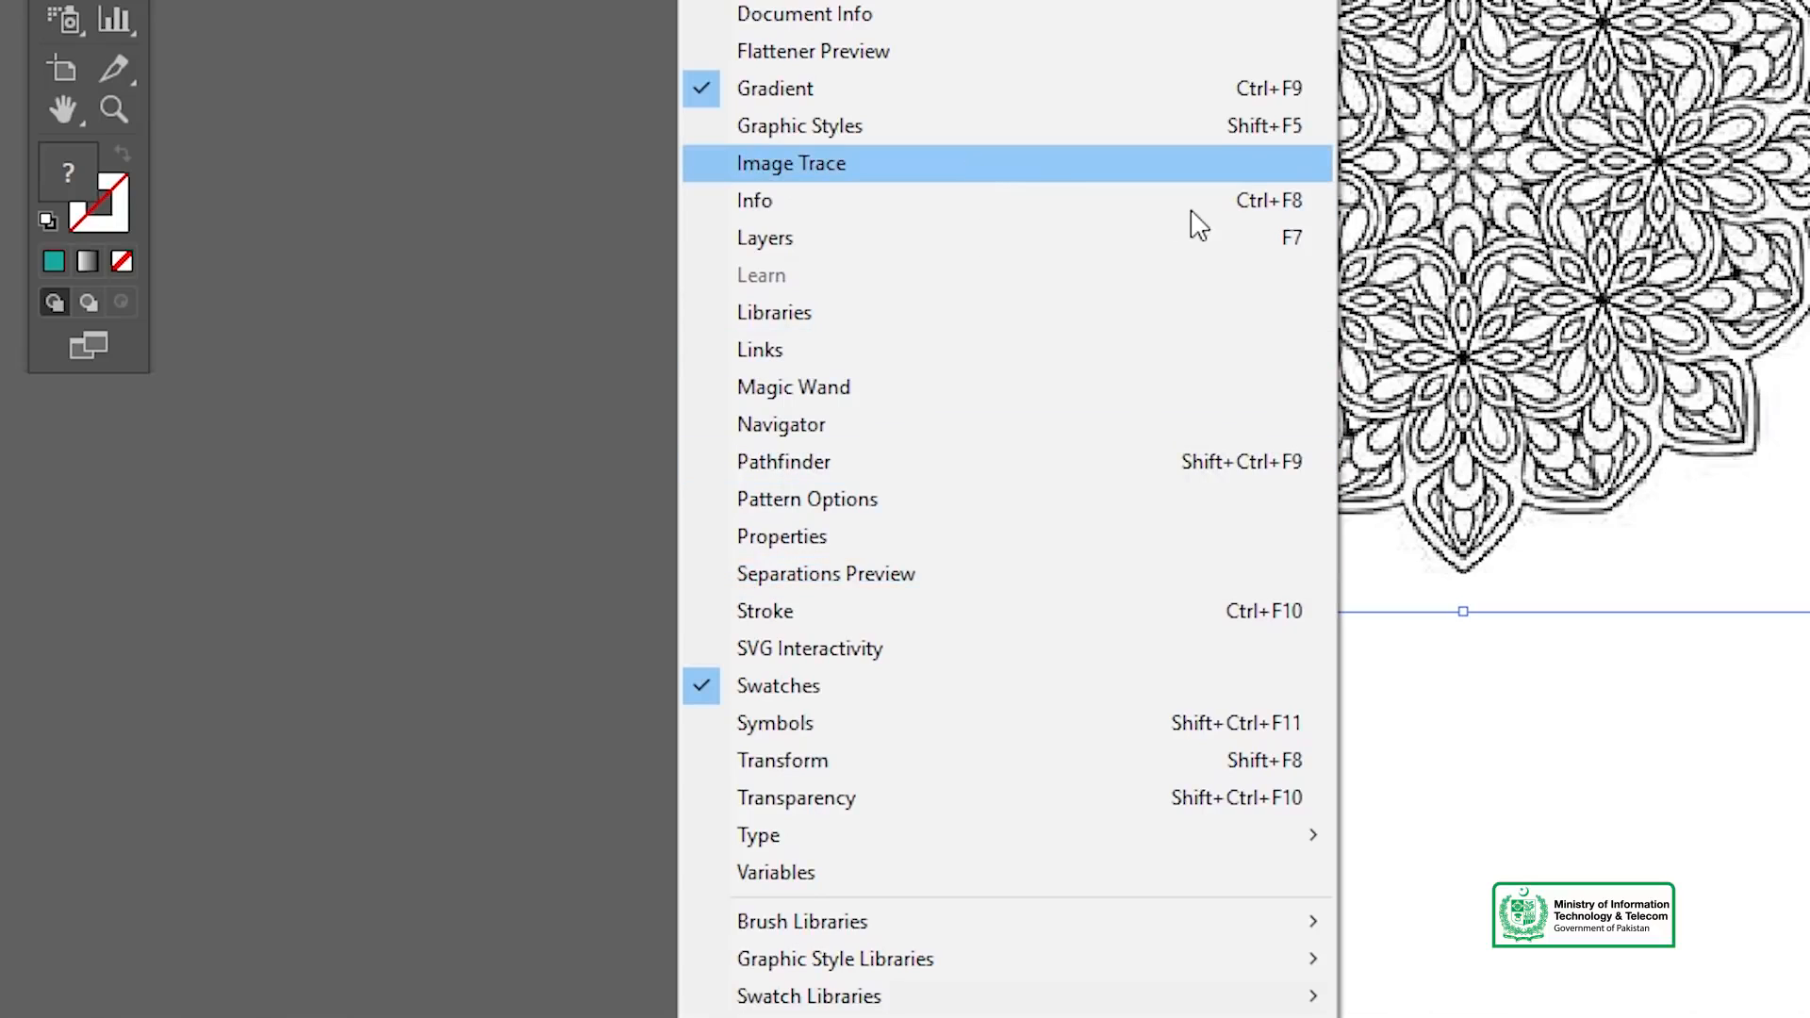
click(1044, 179)
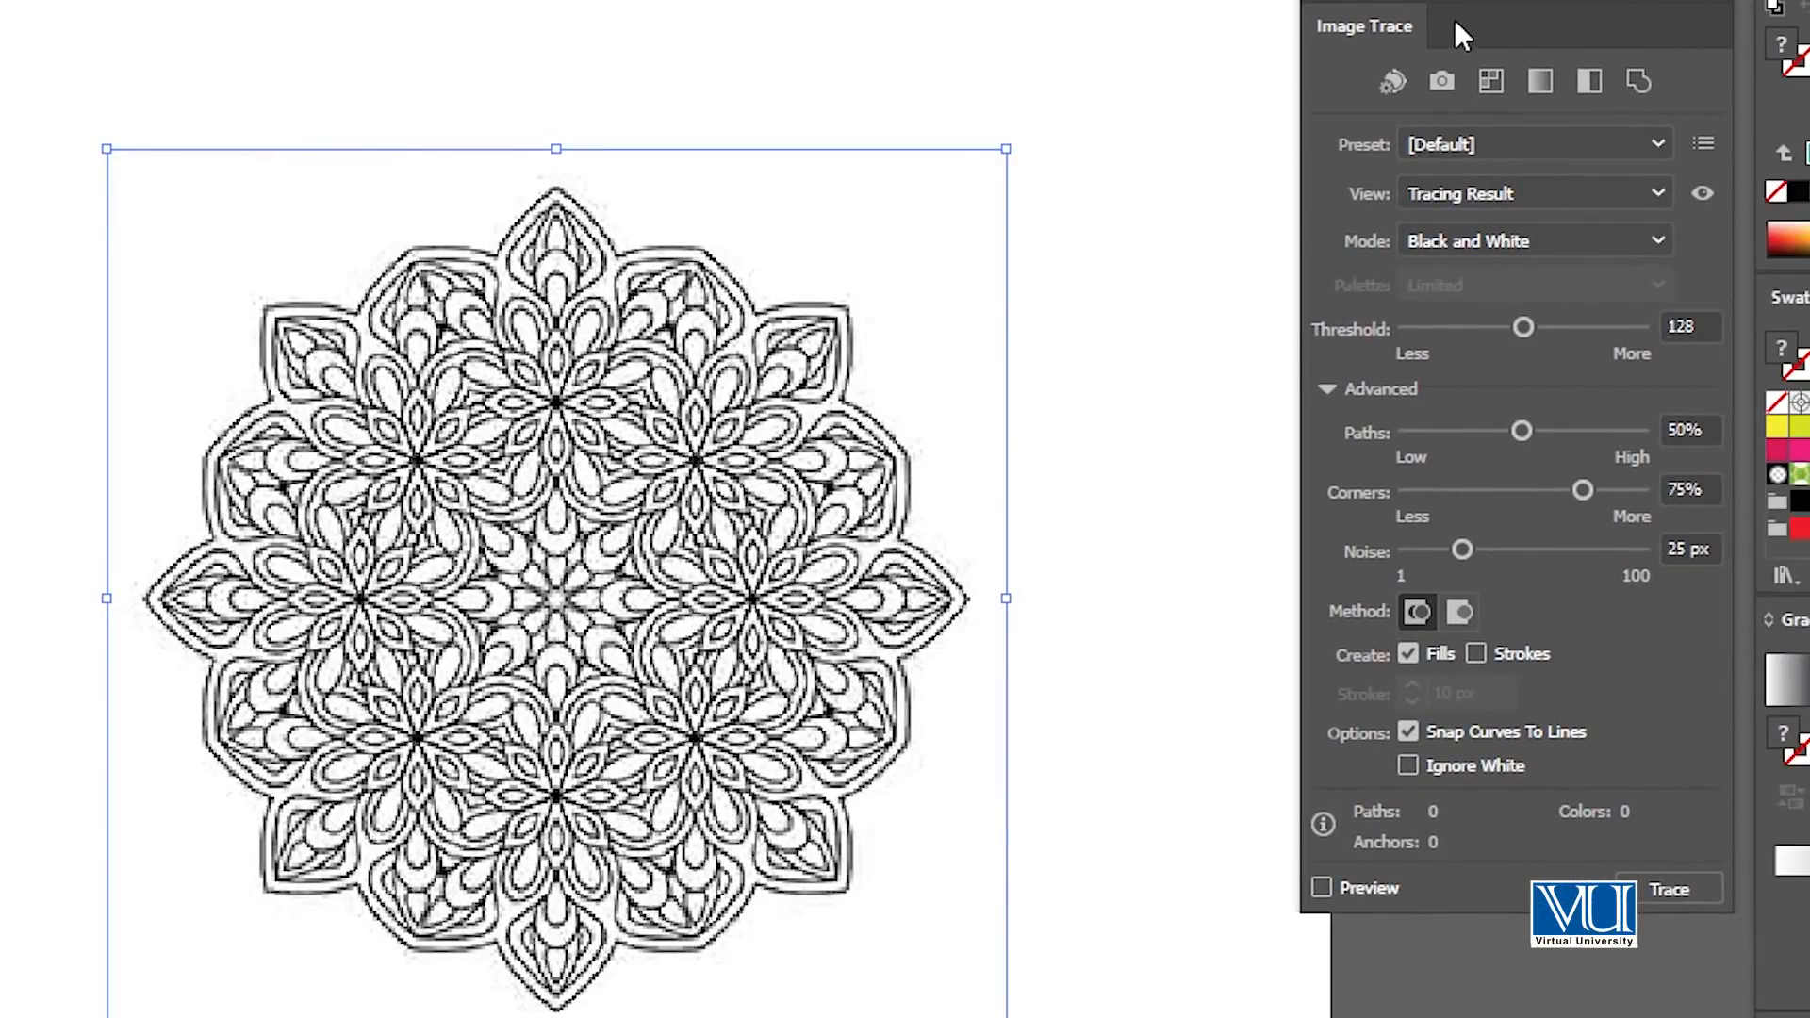
click(1326, 389)
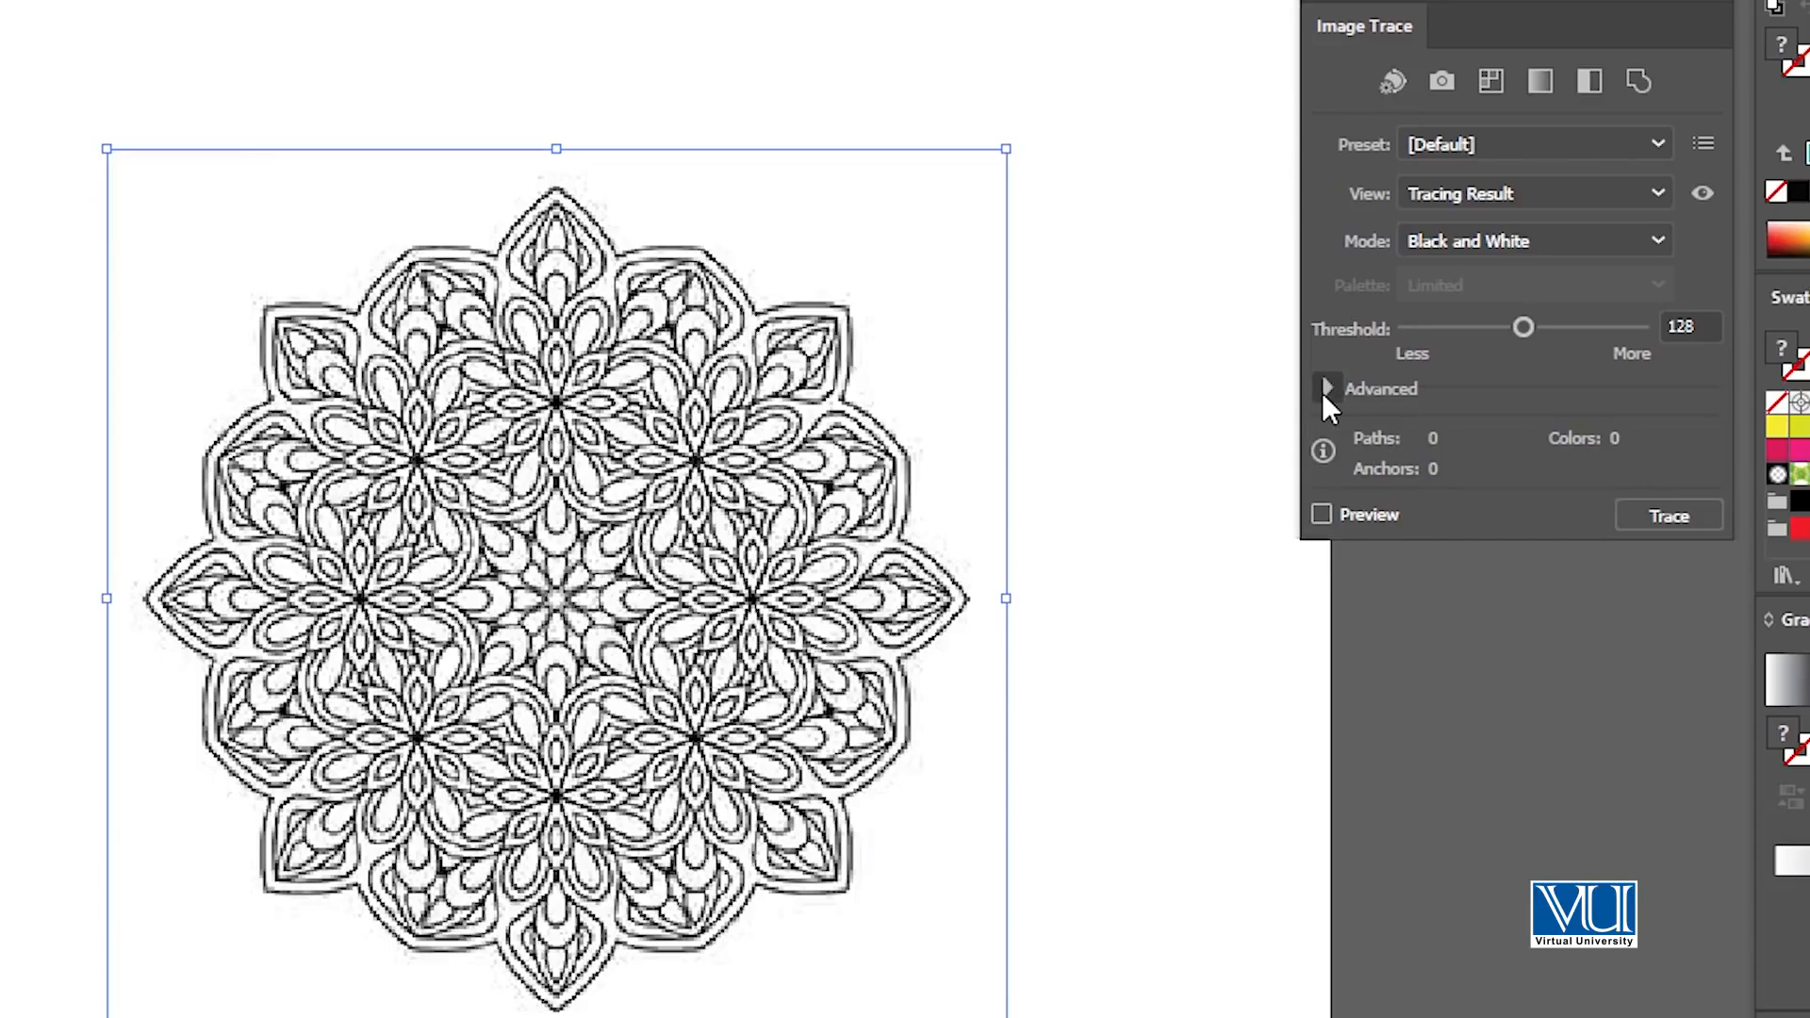
click(1327, 390)
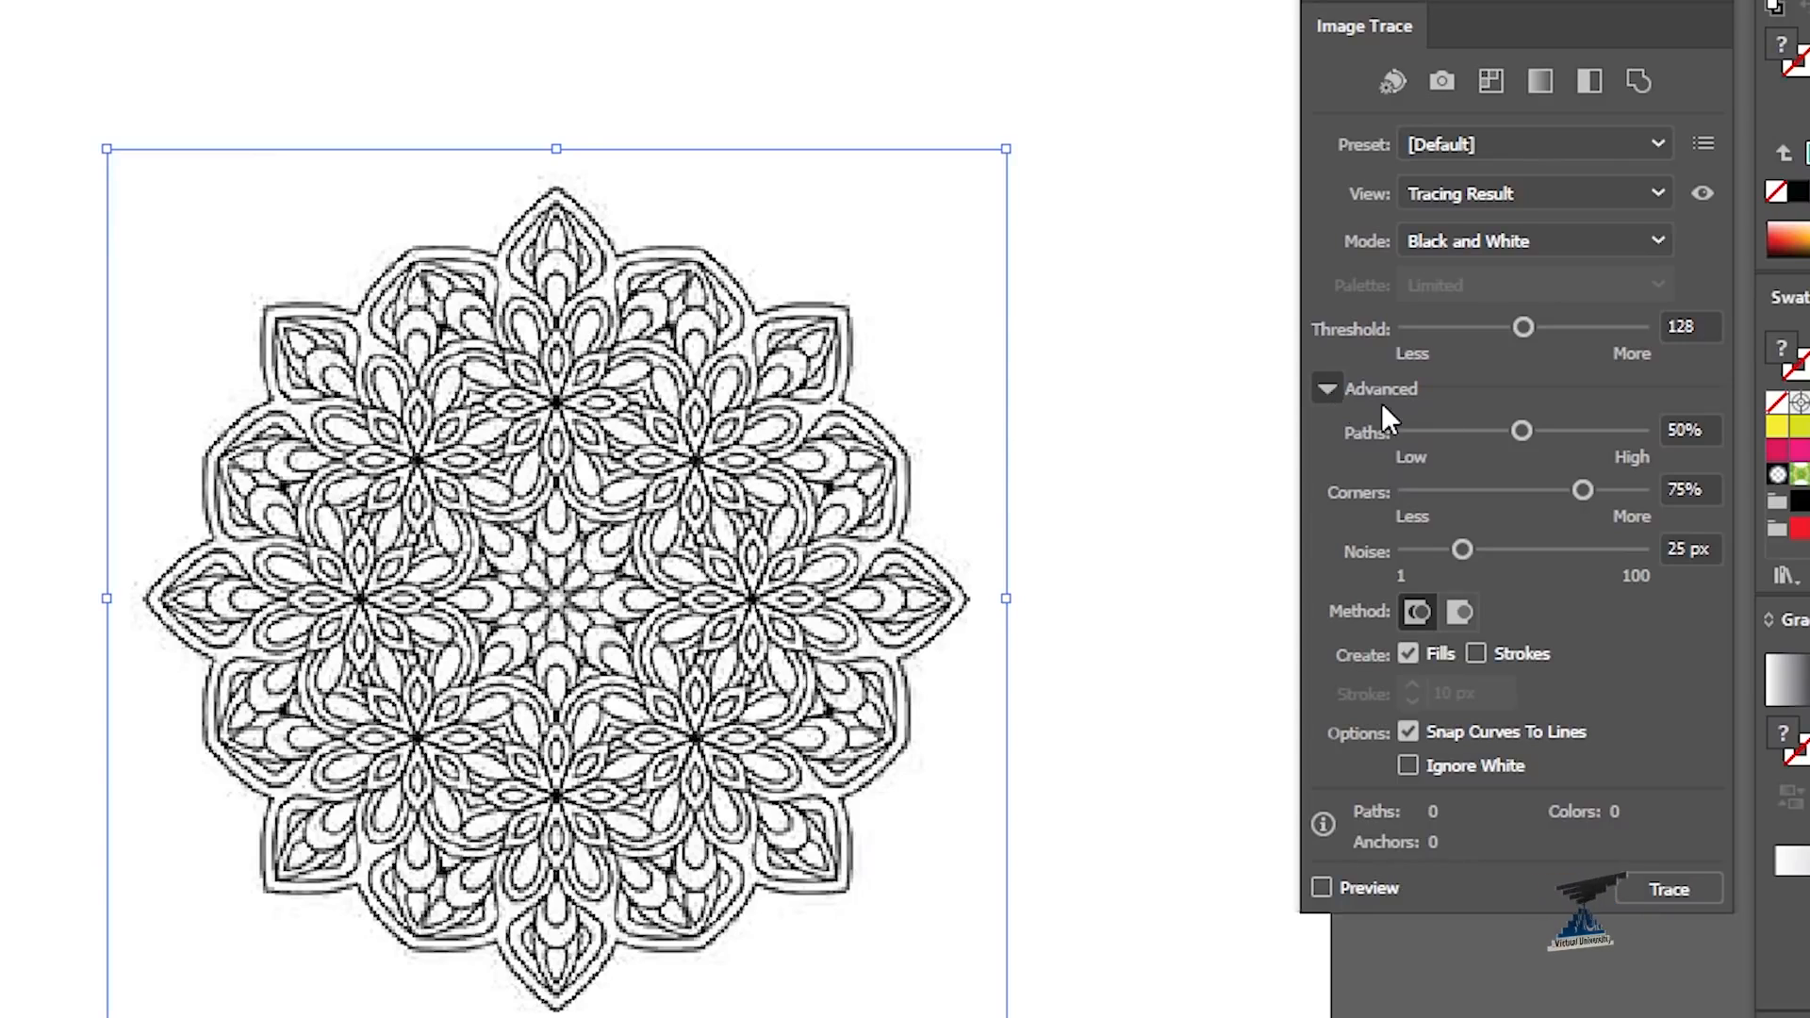
Move the mandala image slightly up and enlarge it proportionally to about 5.87 in wide and high.
drag(821, 452, 801, 407)
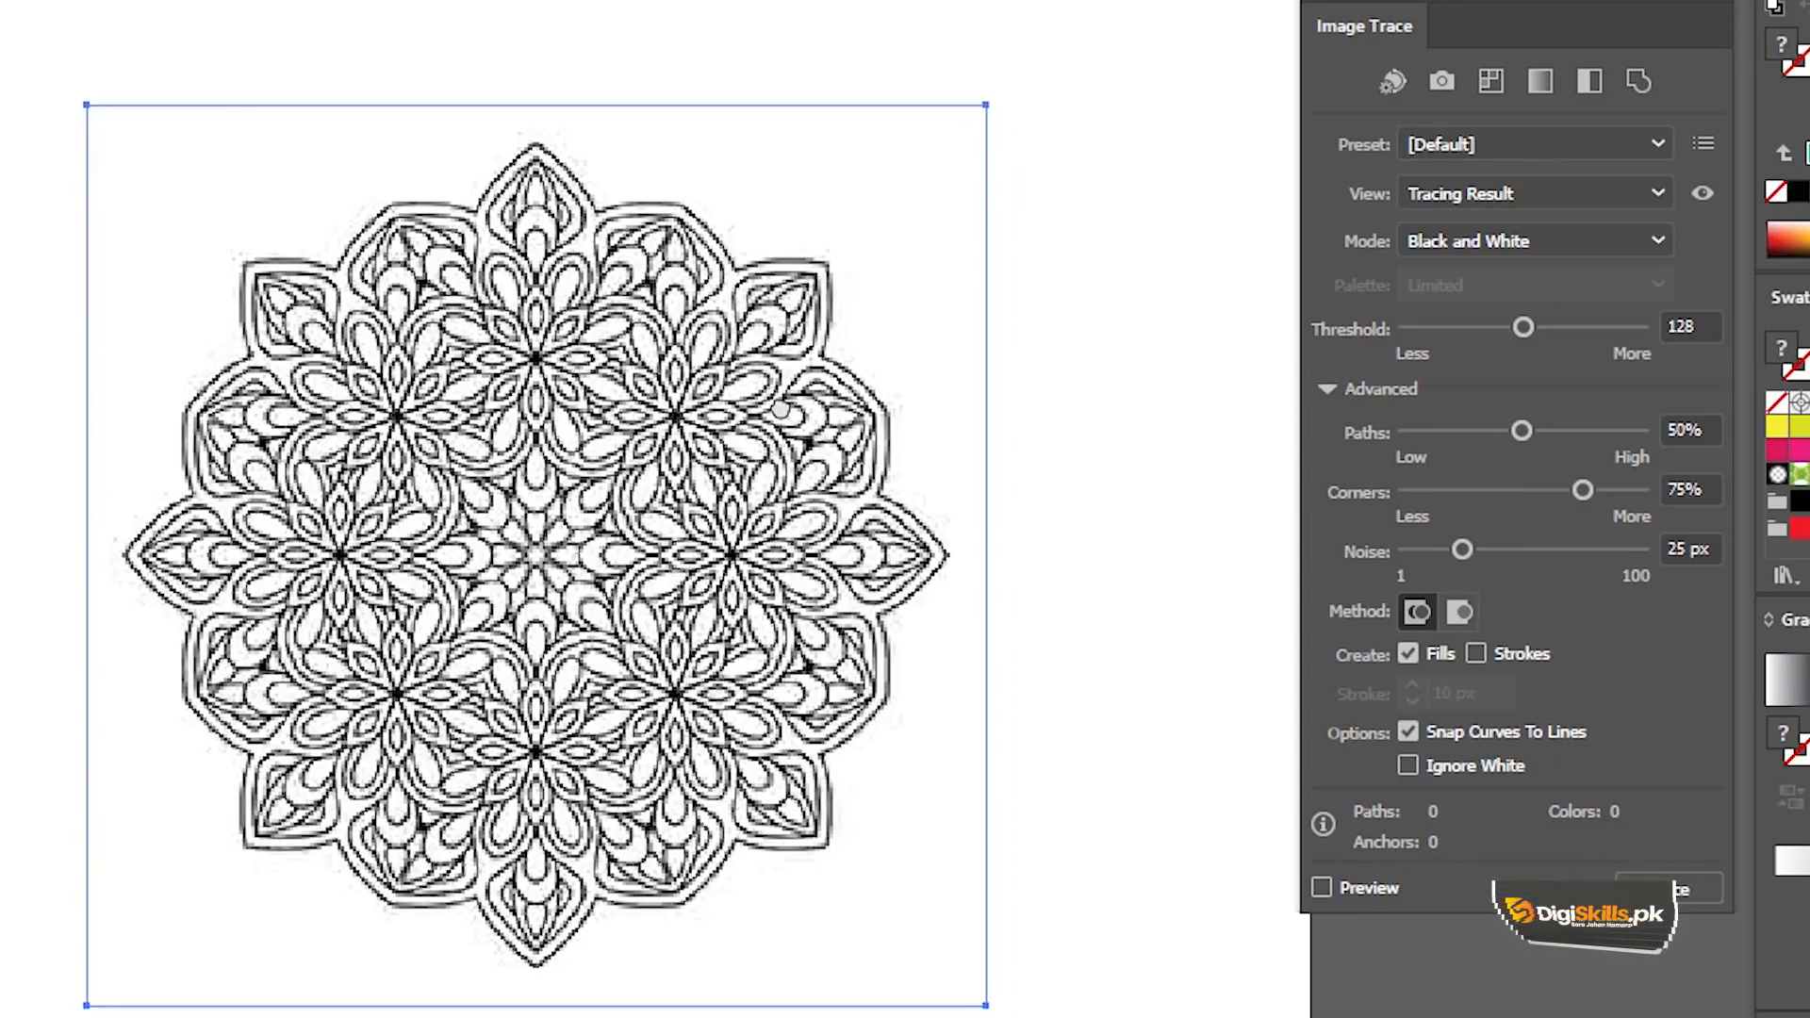
drag(986, 105, 1073, 16)
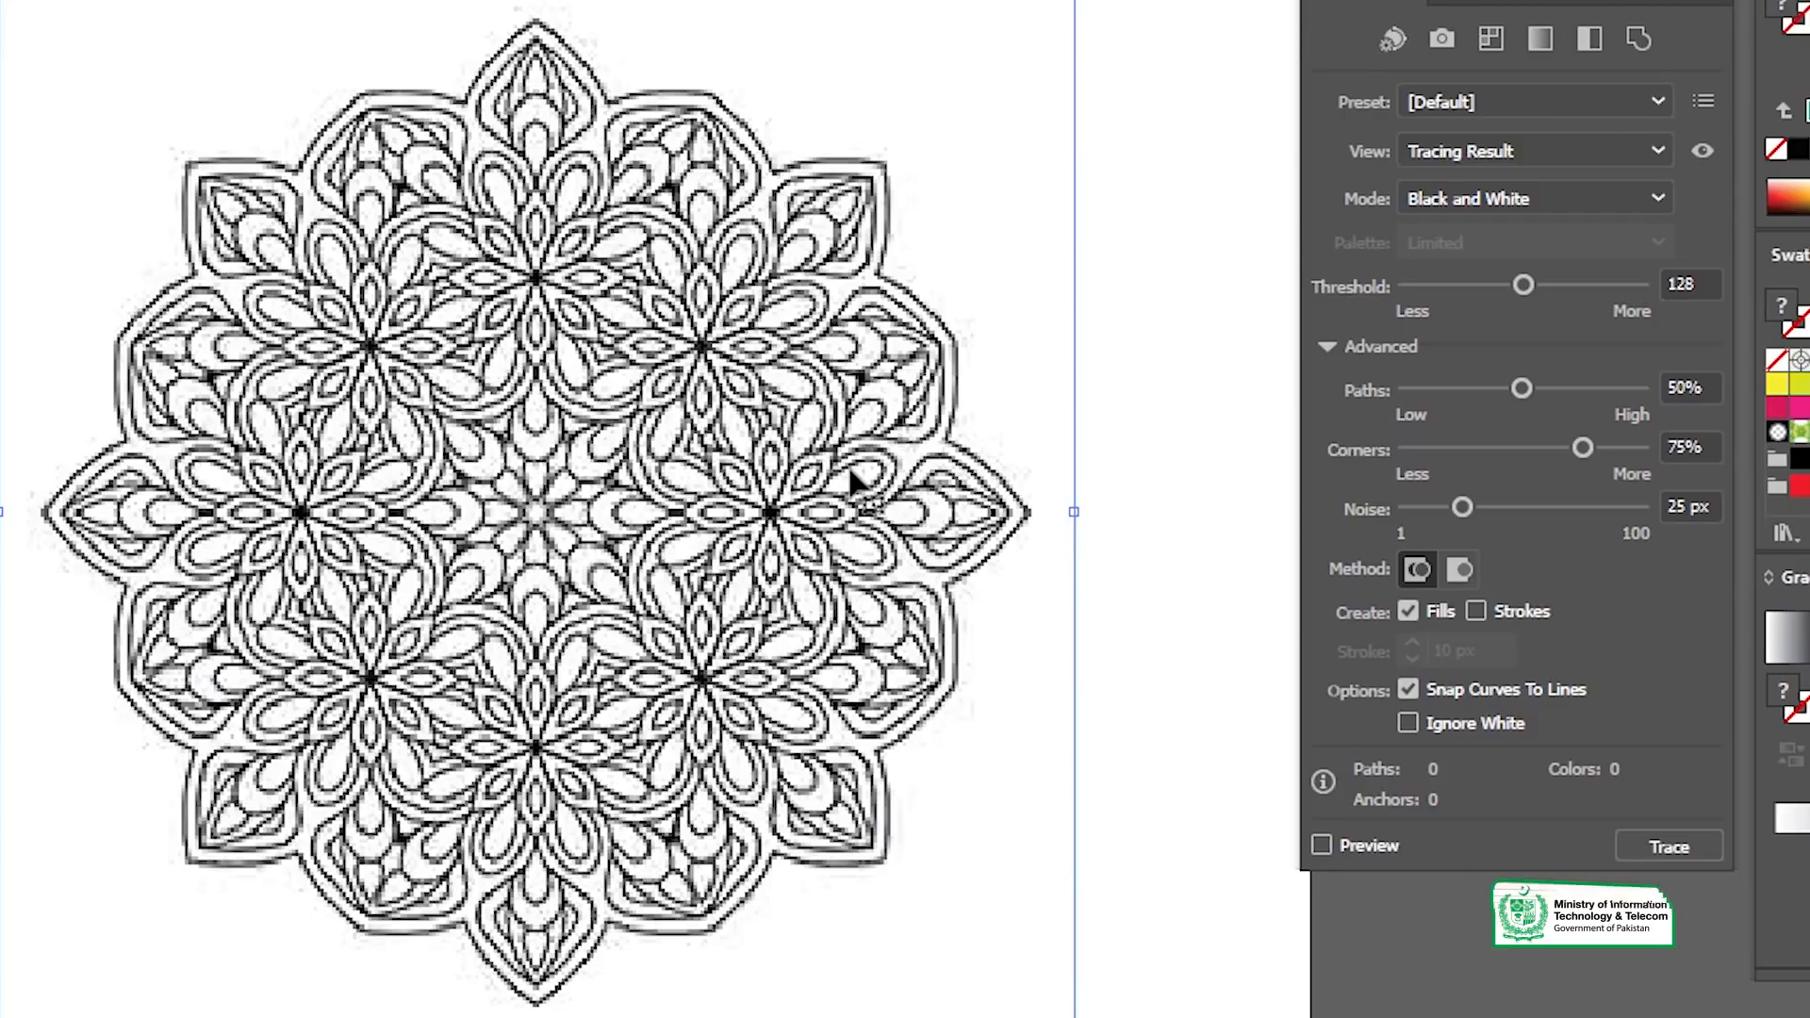
Preview the image trace with the threshold raised to 199, keeping the mode on Black and White.
click(1322, 843)
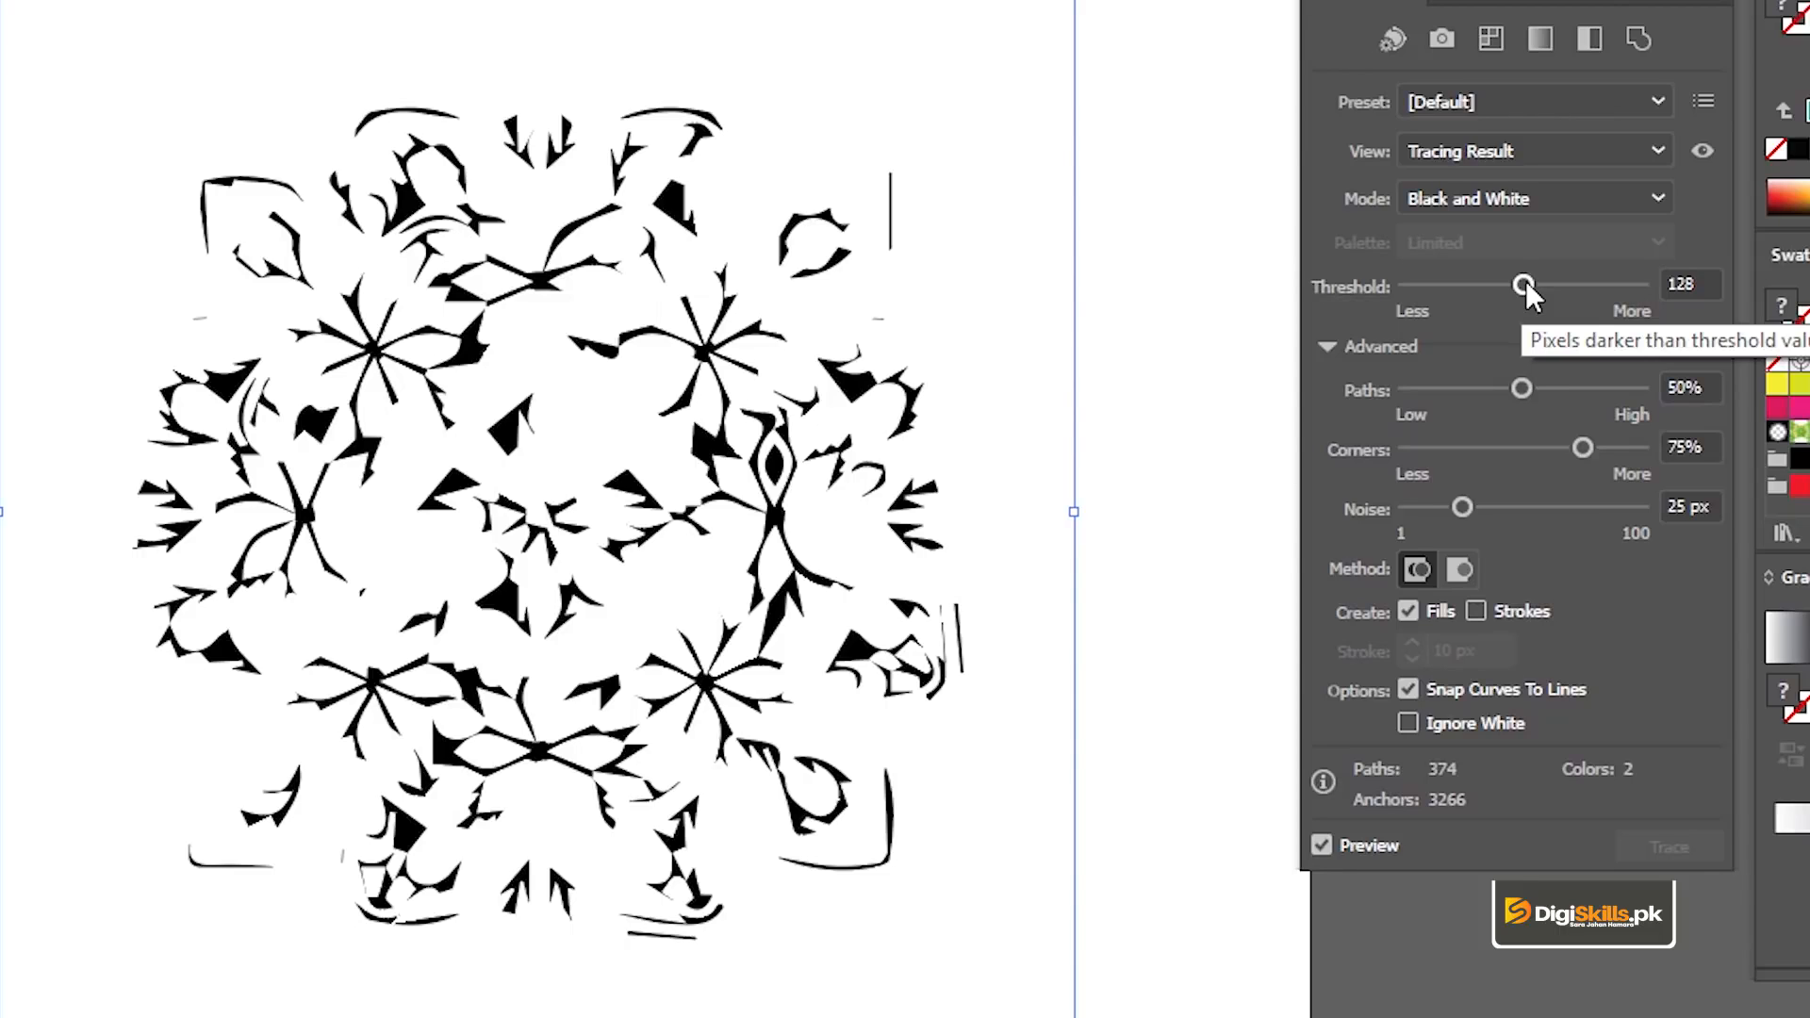
drag(1526, 280, 1571, 286)
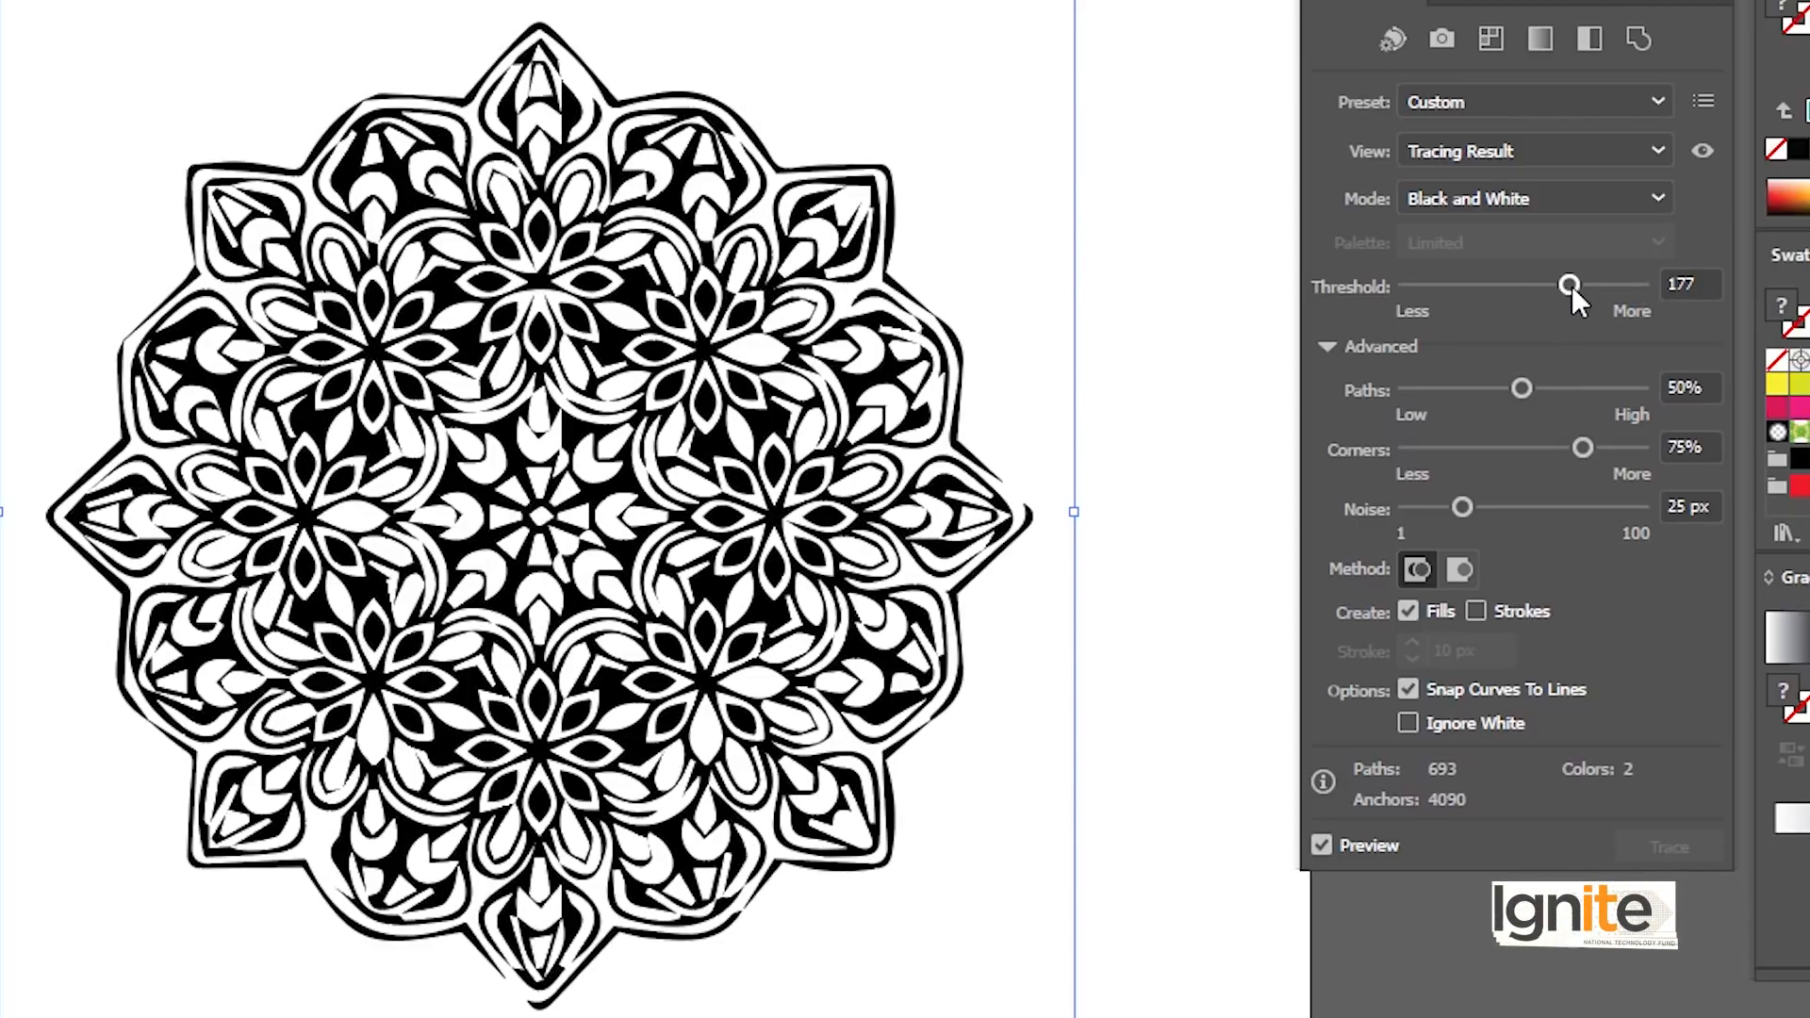
mouse_move(1571, 286)
mouse_down()
mouse_move(1600, 286)
mouse_move(1399, 284)
mouse_move(1595, 287)
mouse_up()
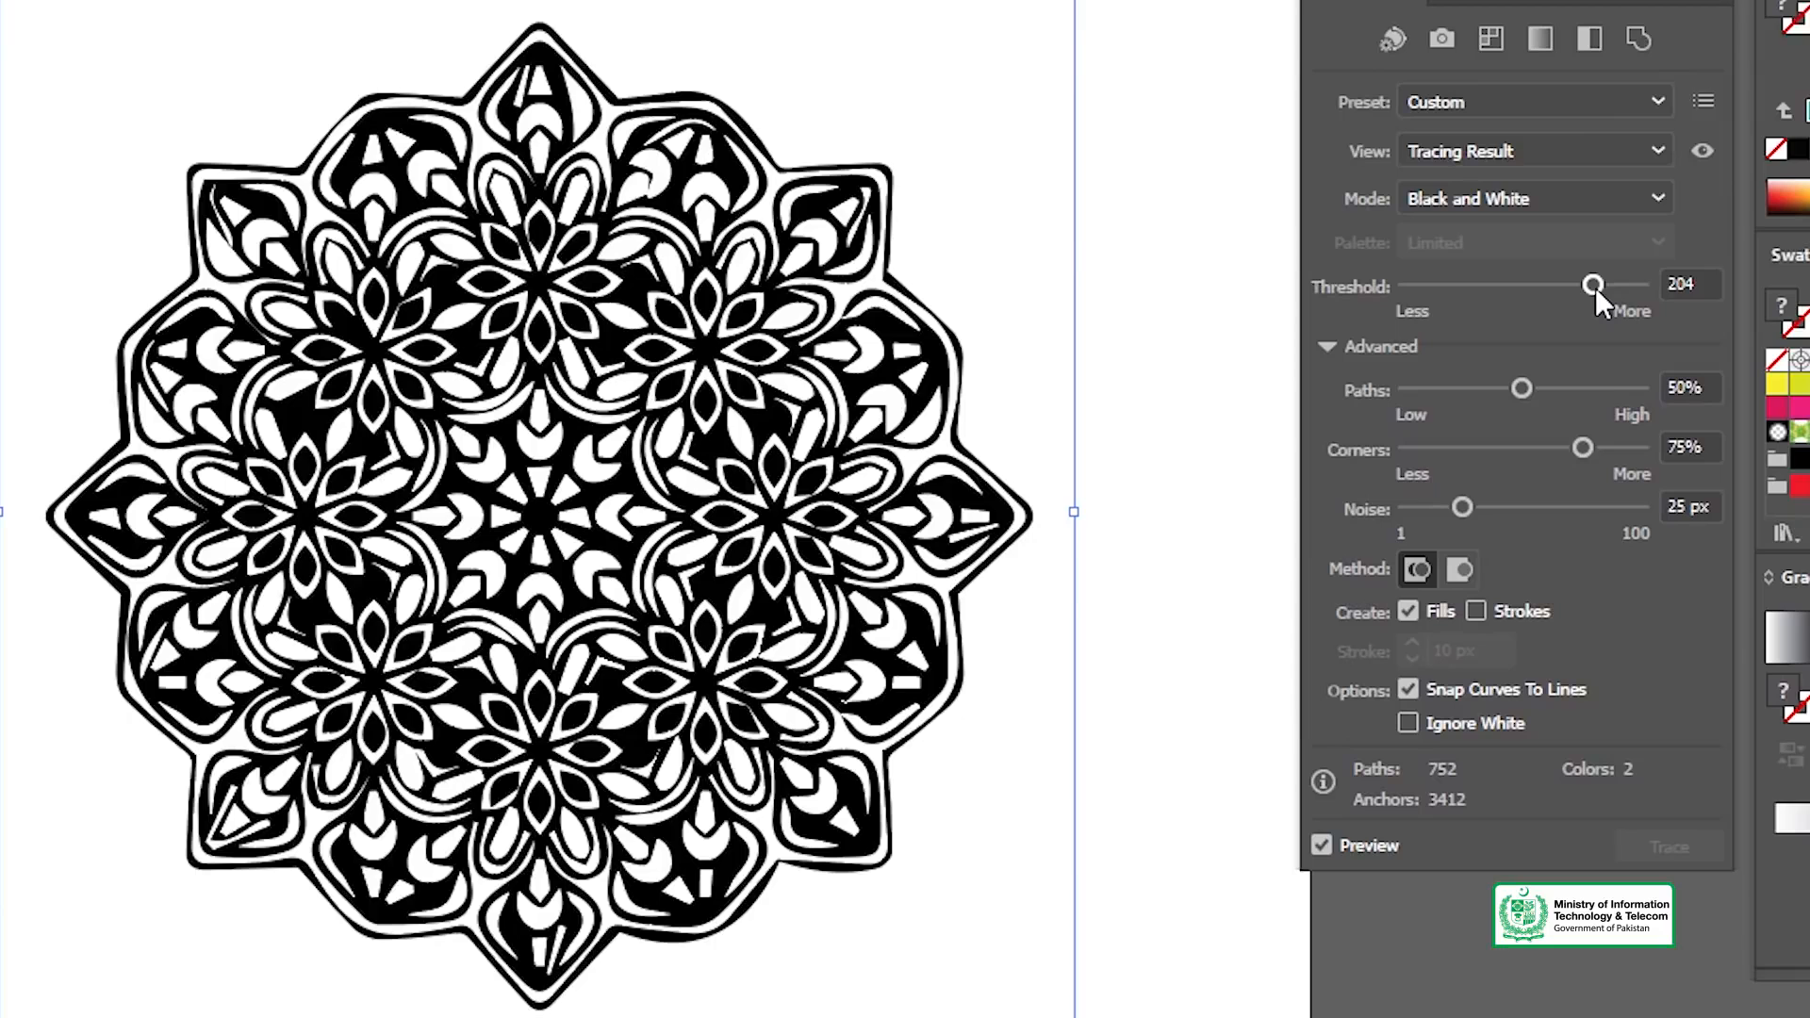
drag(1591, 286, 1590, 288)
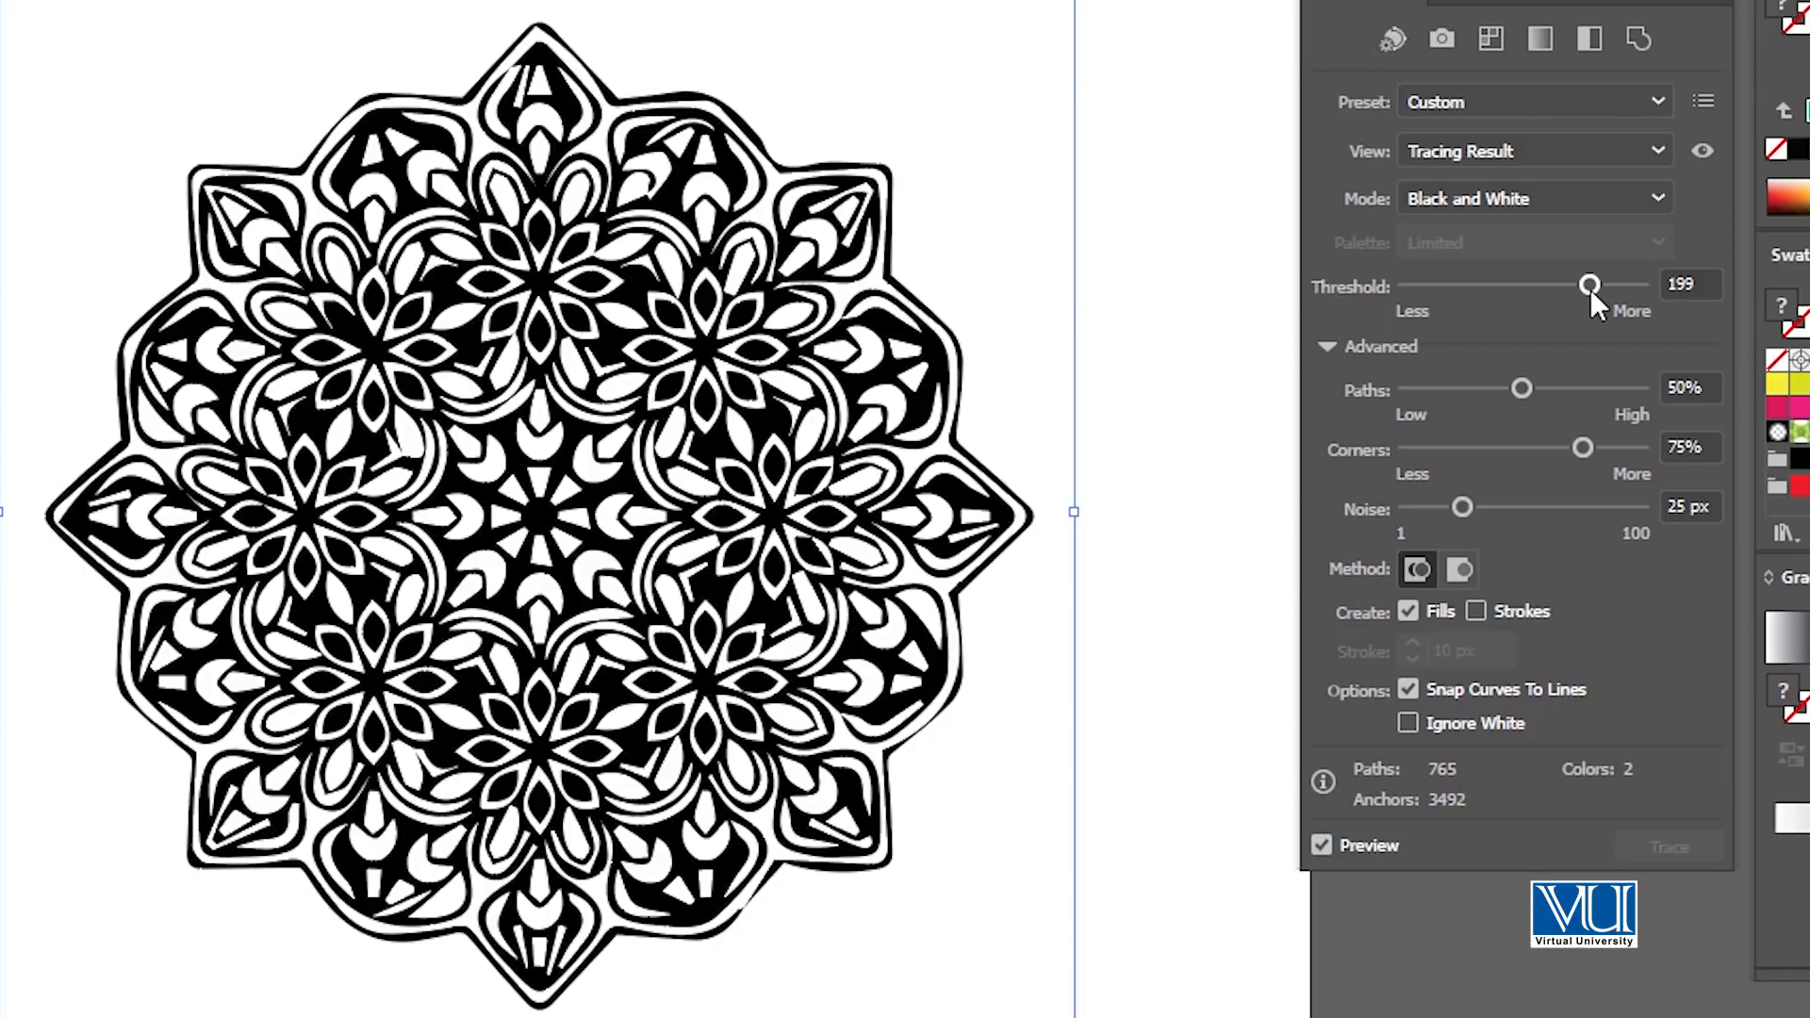
click(1498, 192)
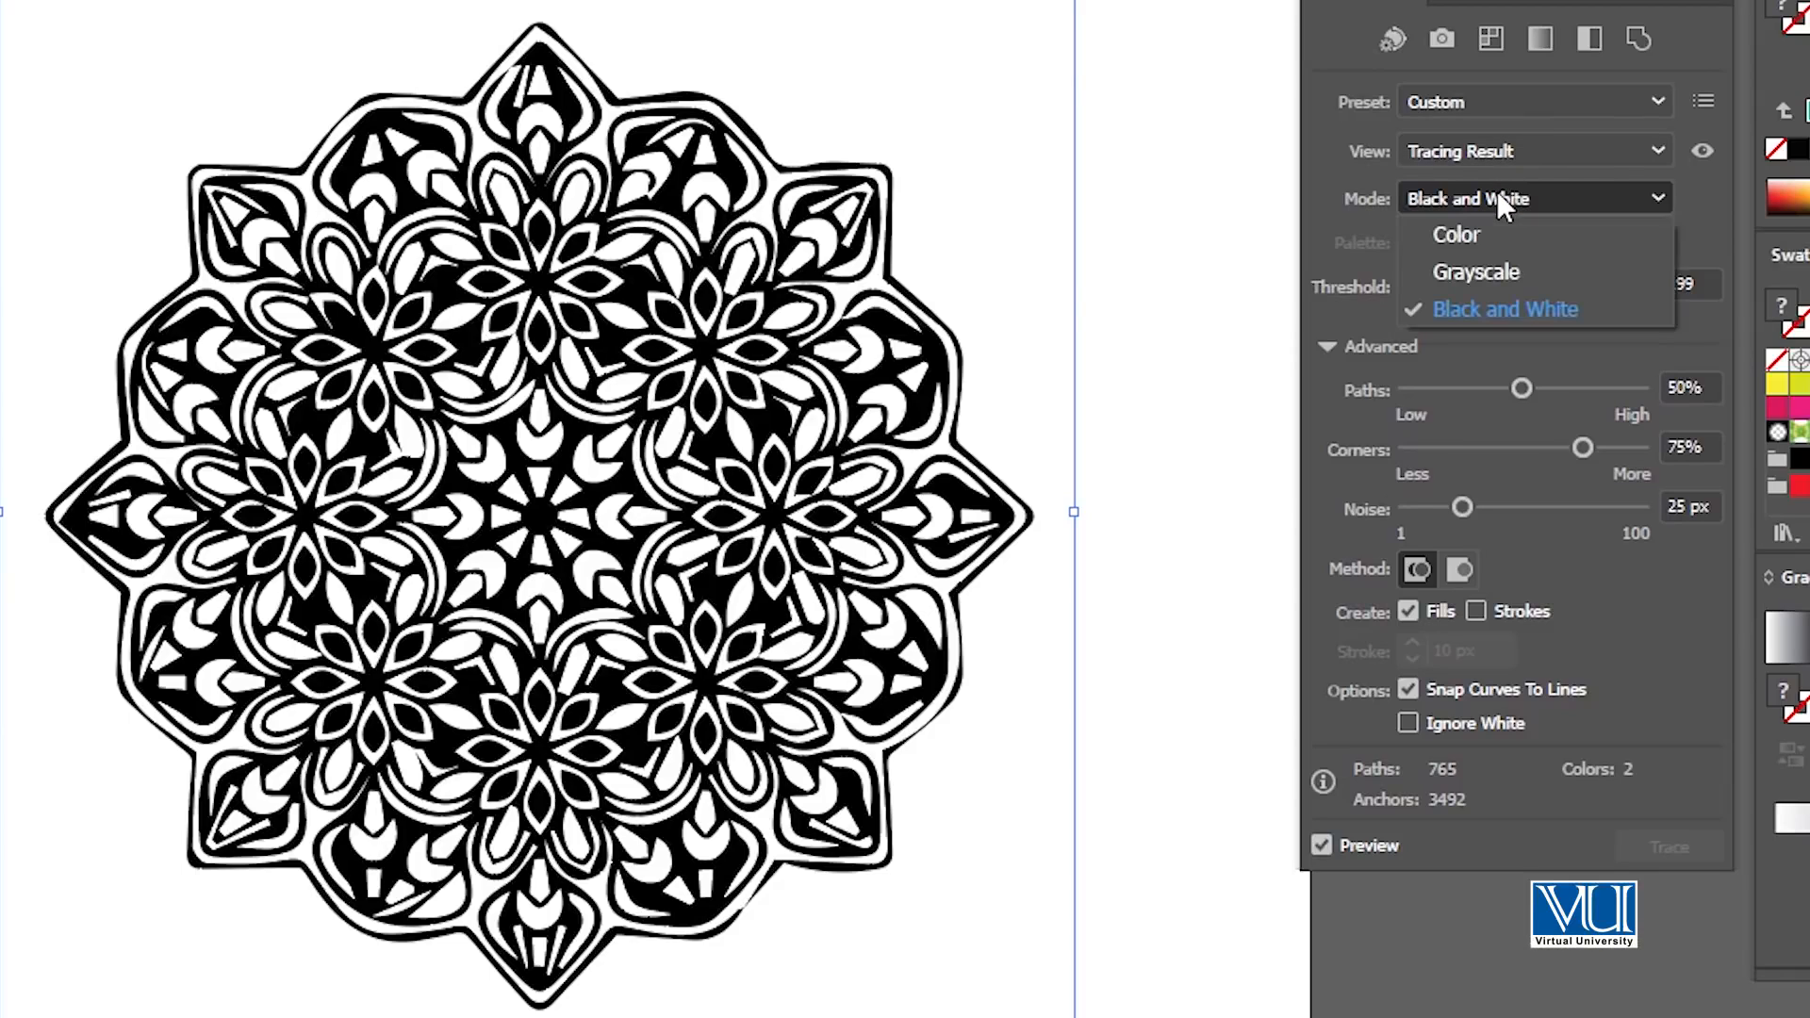
click(1501, 192)
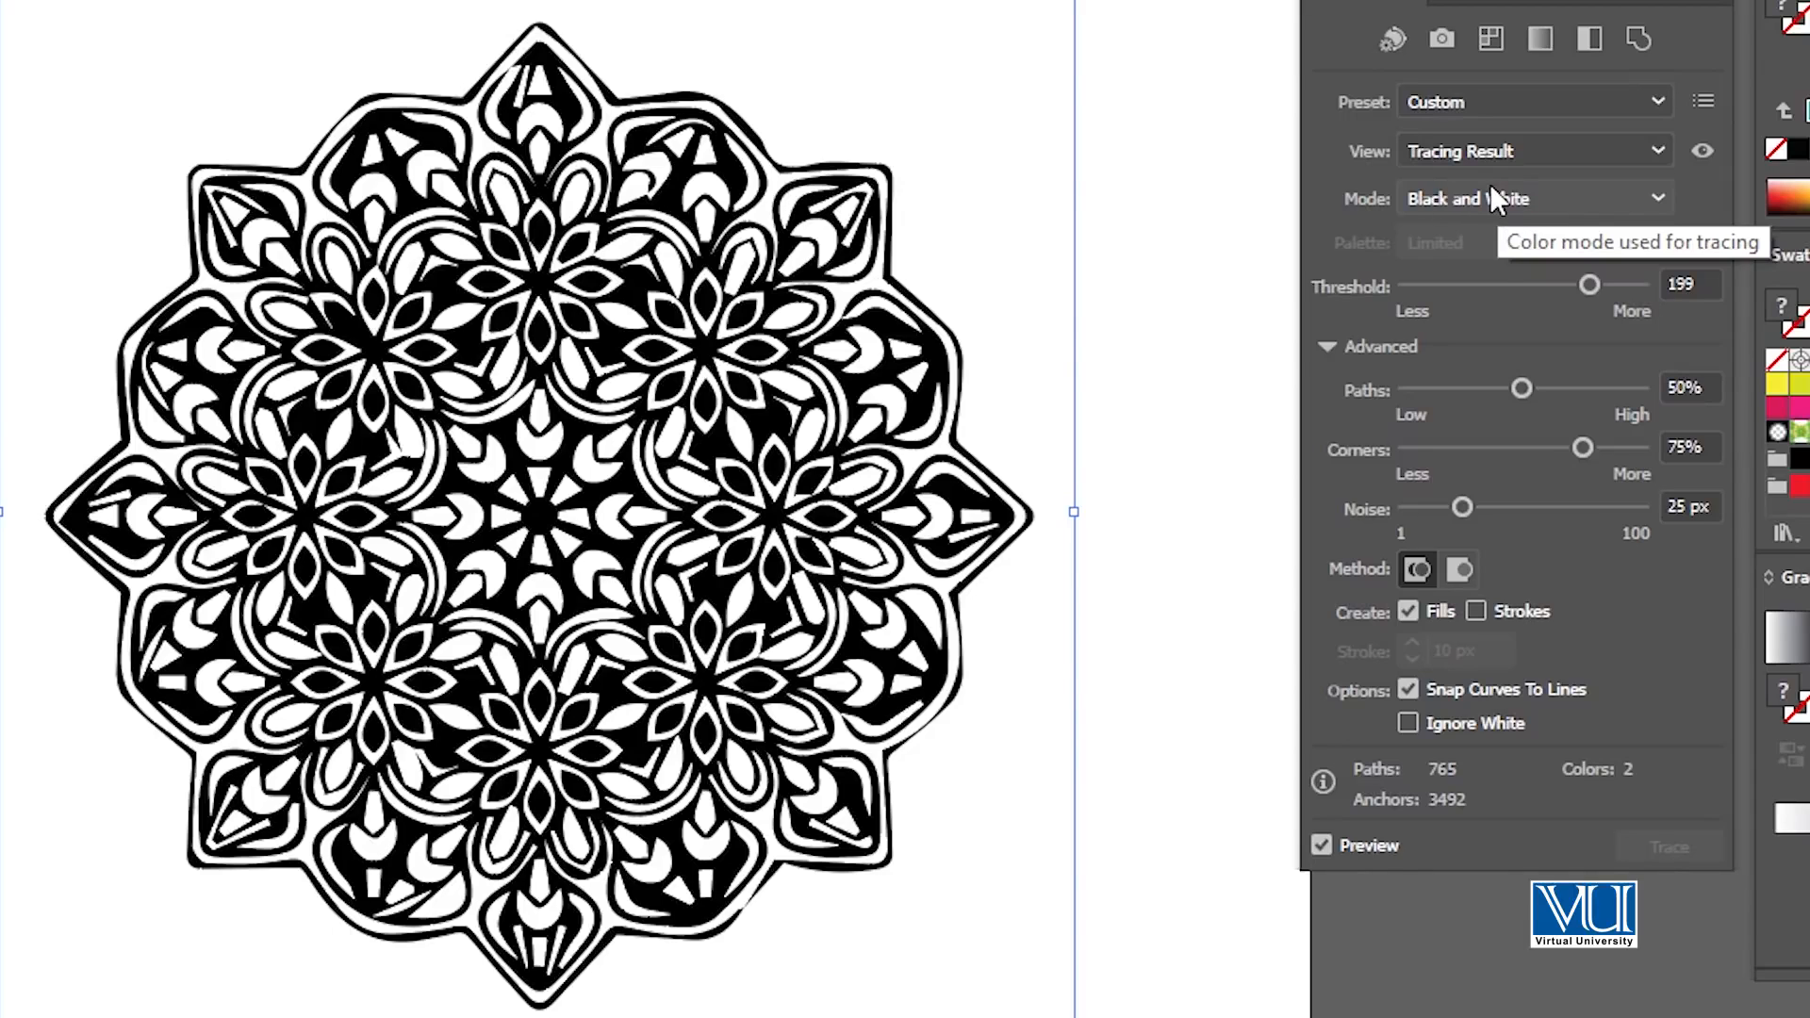
click(1492, 188)
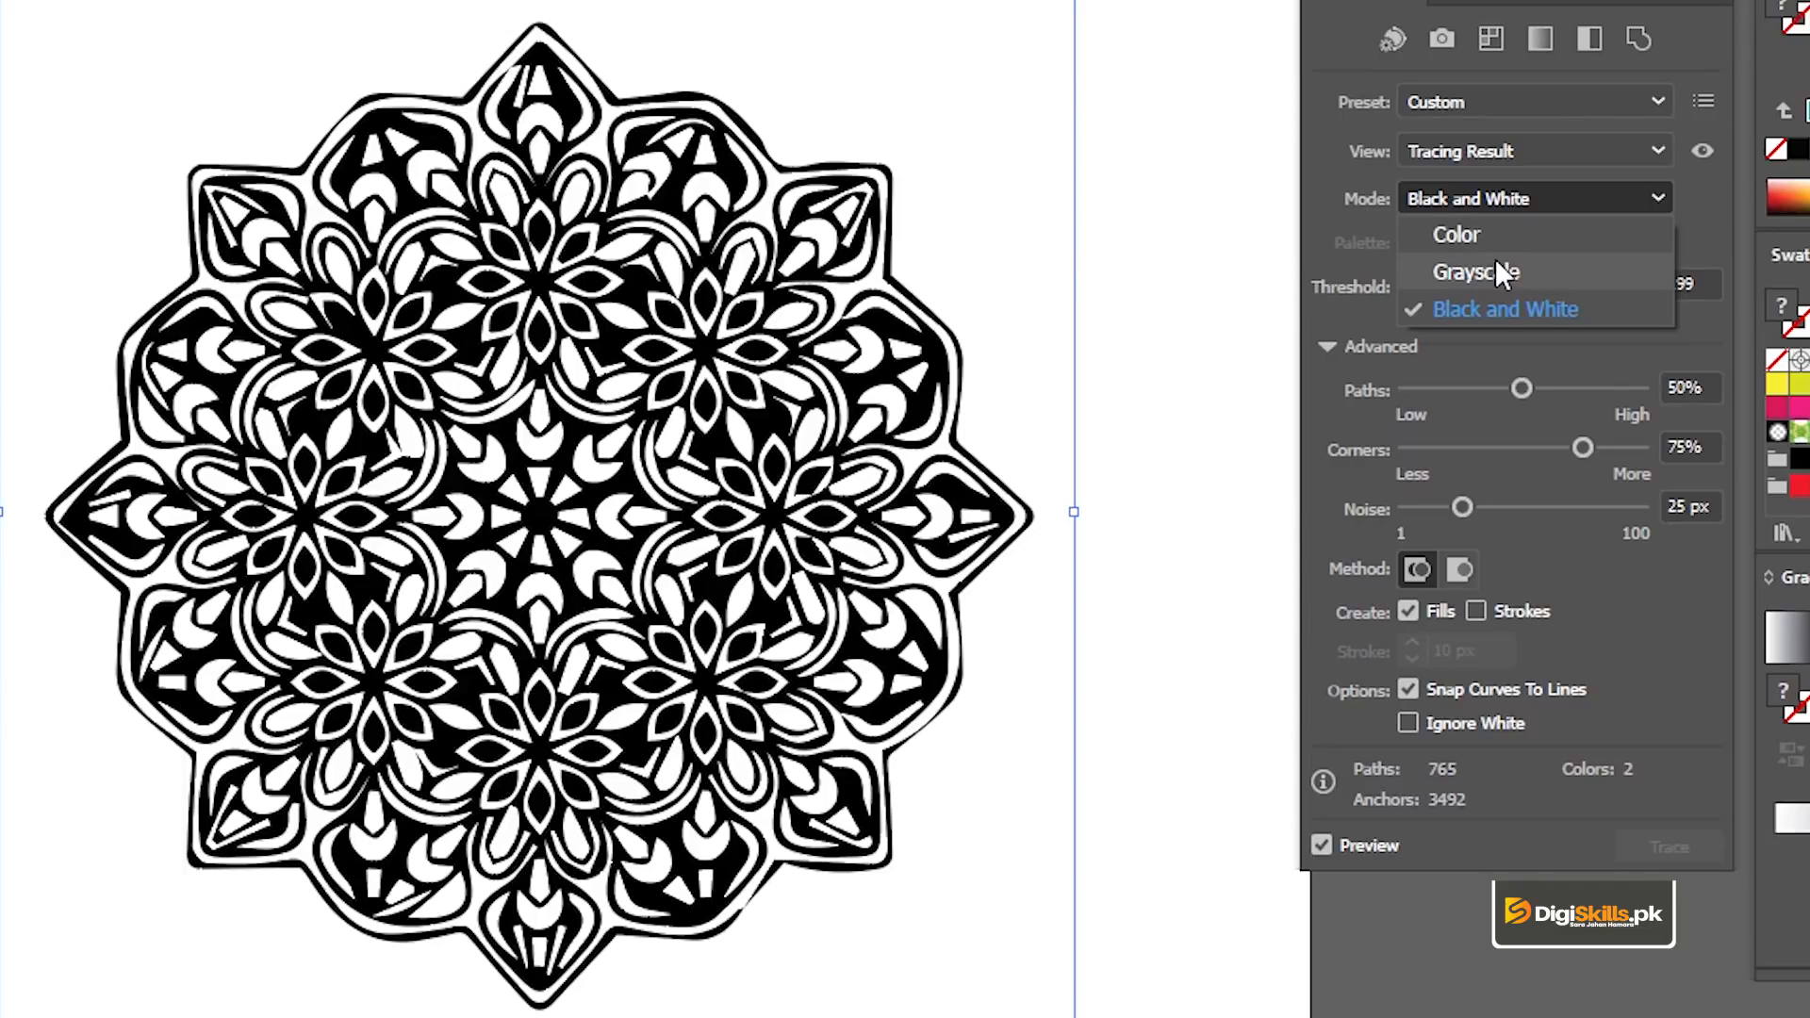
click(1507, 310)
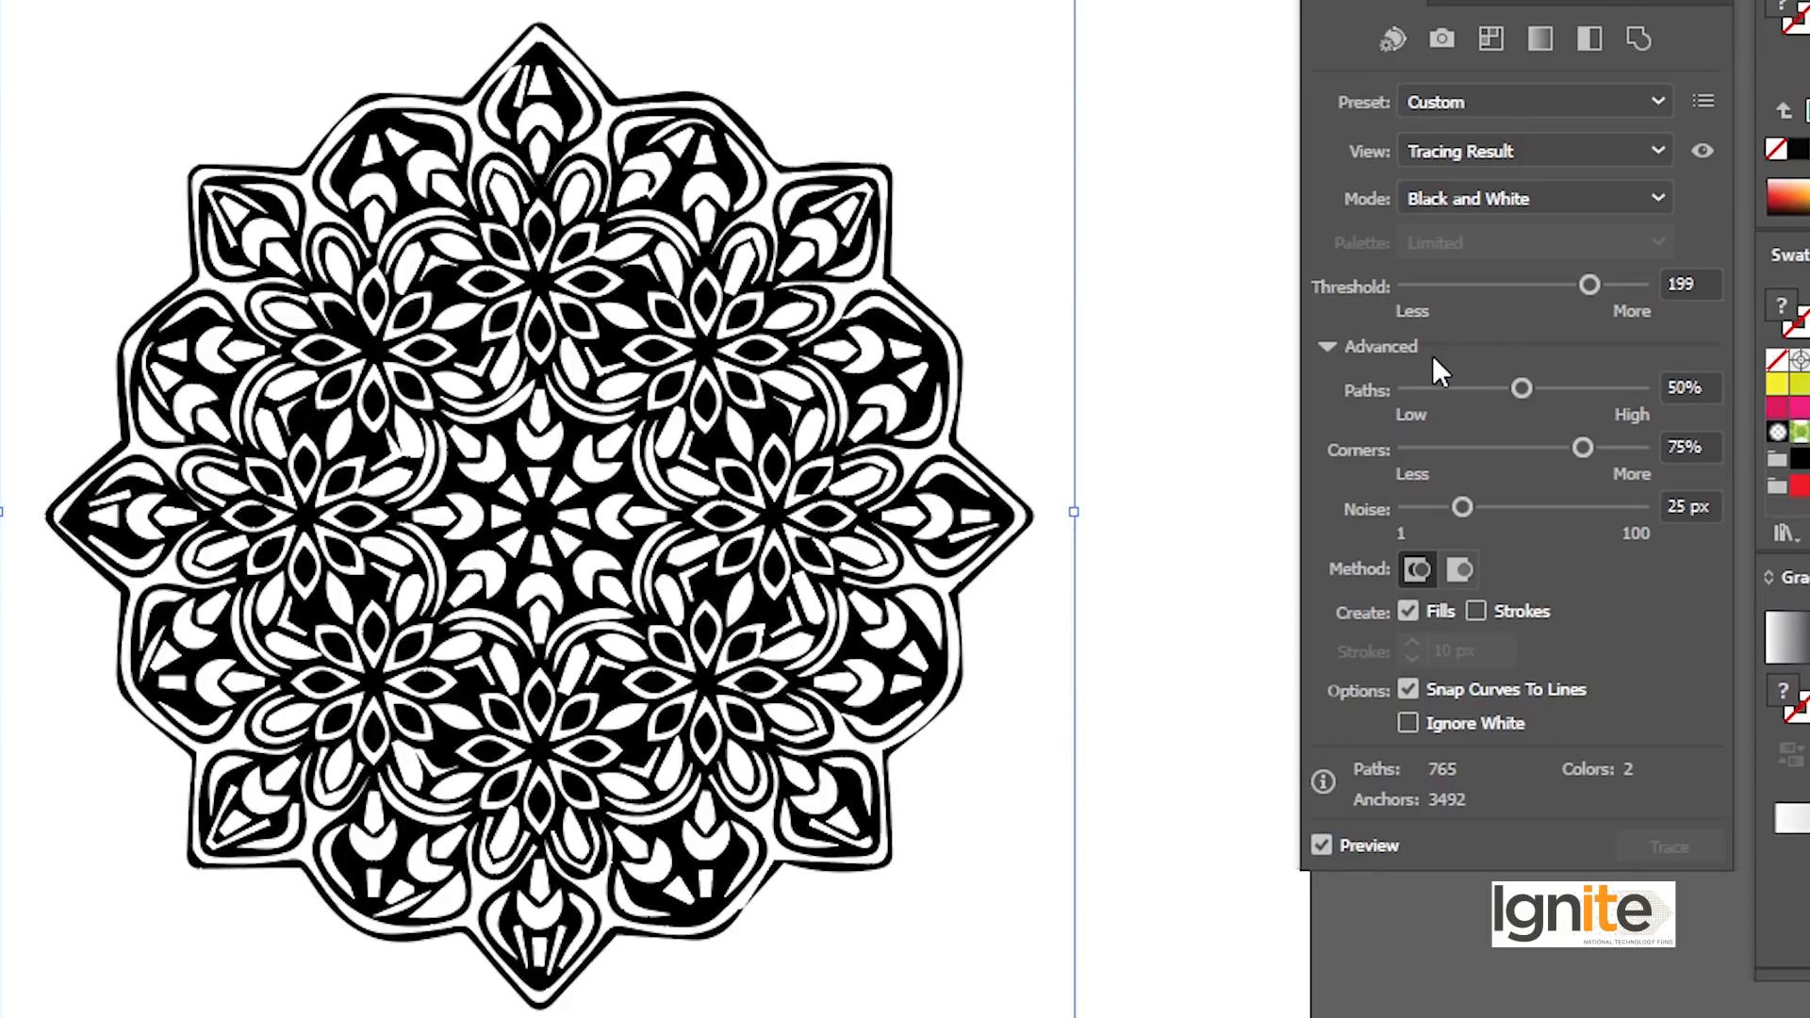
Try lower and higher path fitting values for the trace, settling on Paths at 57%.
mouse_move(1523, 388)
mouse_down()
mouse_move(1602, 391)
mouse_move(1496, 390)
mouse_up()
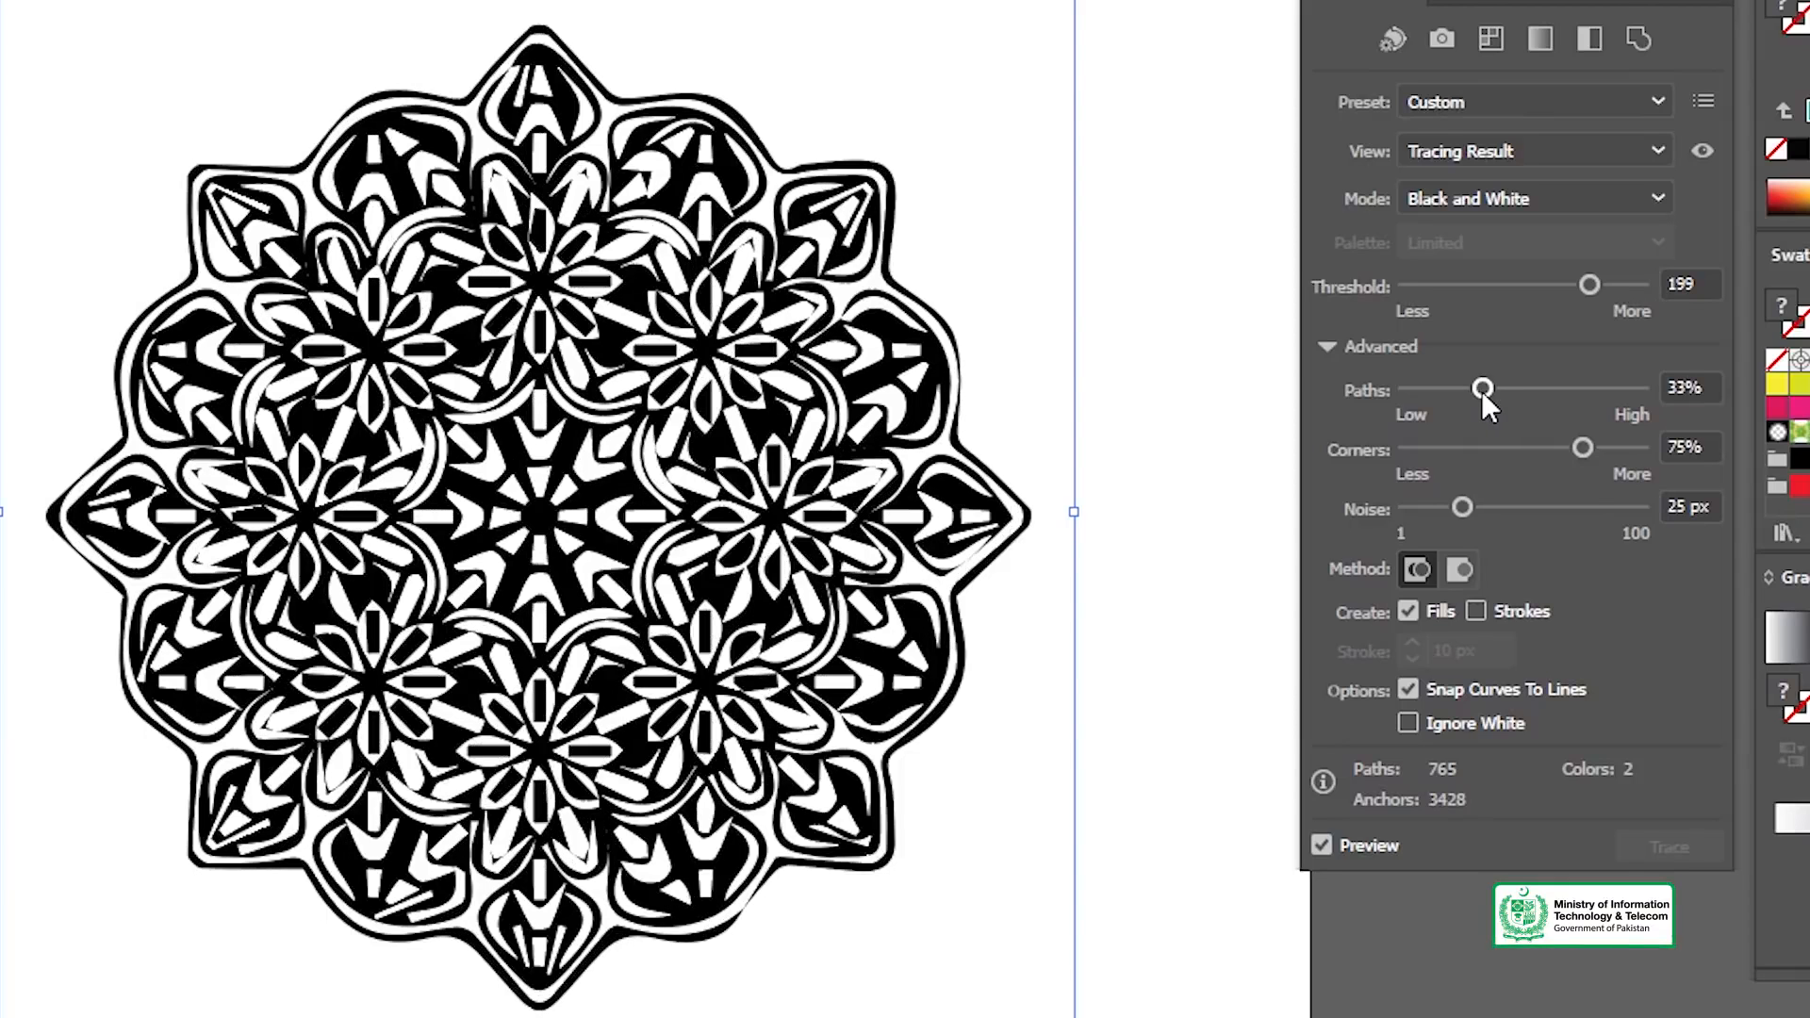
drag(1475, 391, 1567, 392)
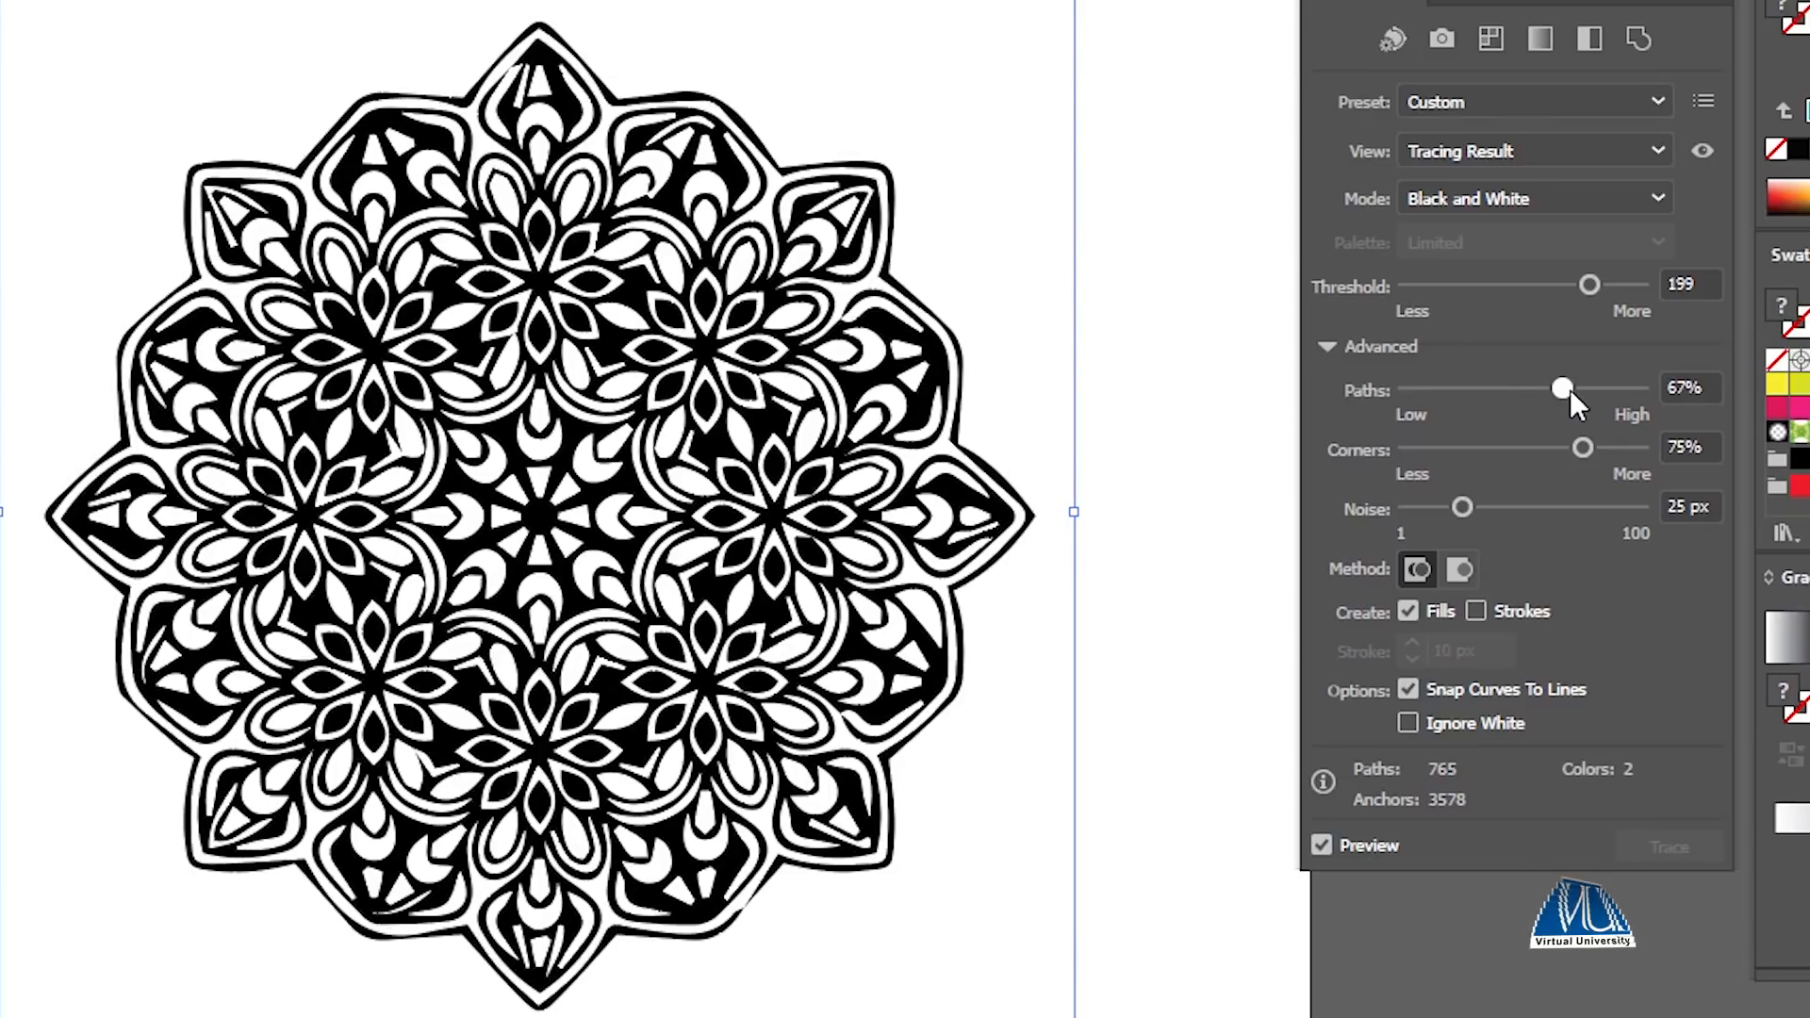
mouse_move(1514, 396)
mouse_down()
mouse_move(1490, 394)
mouse_move(1545, 394)
mouse_up()
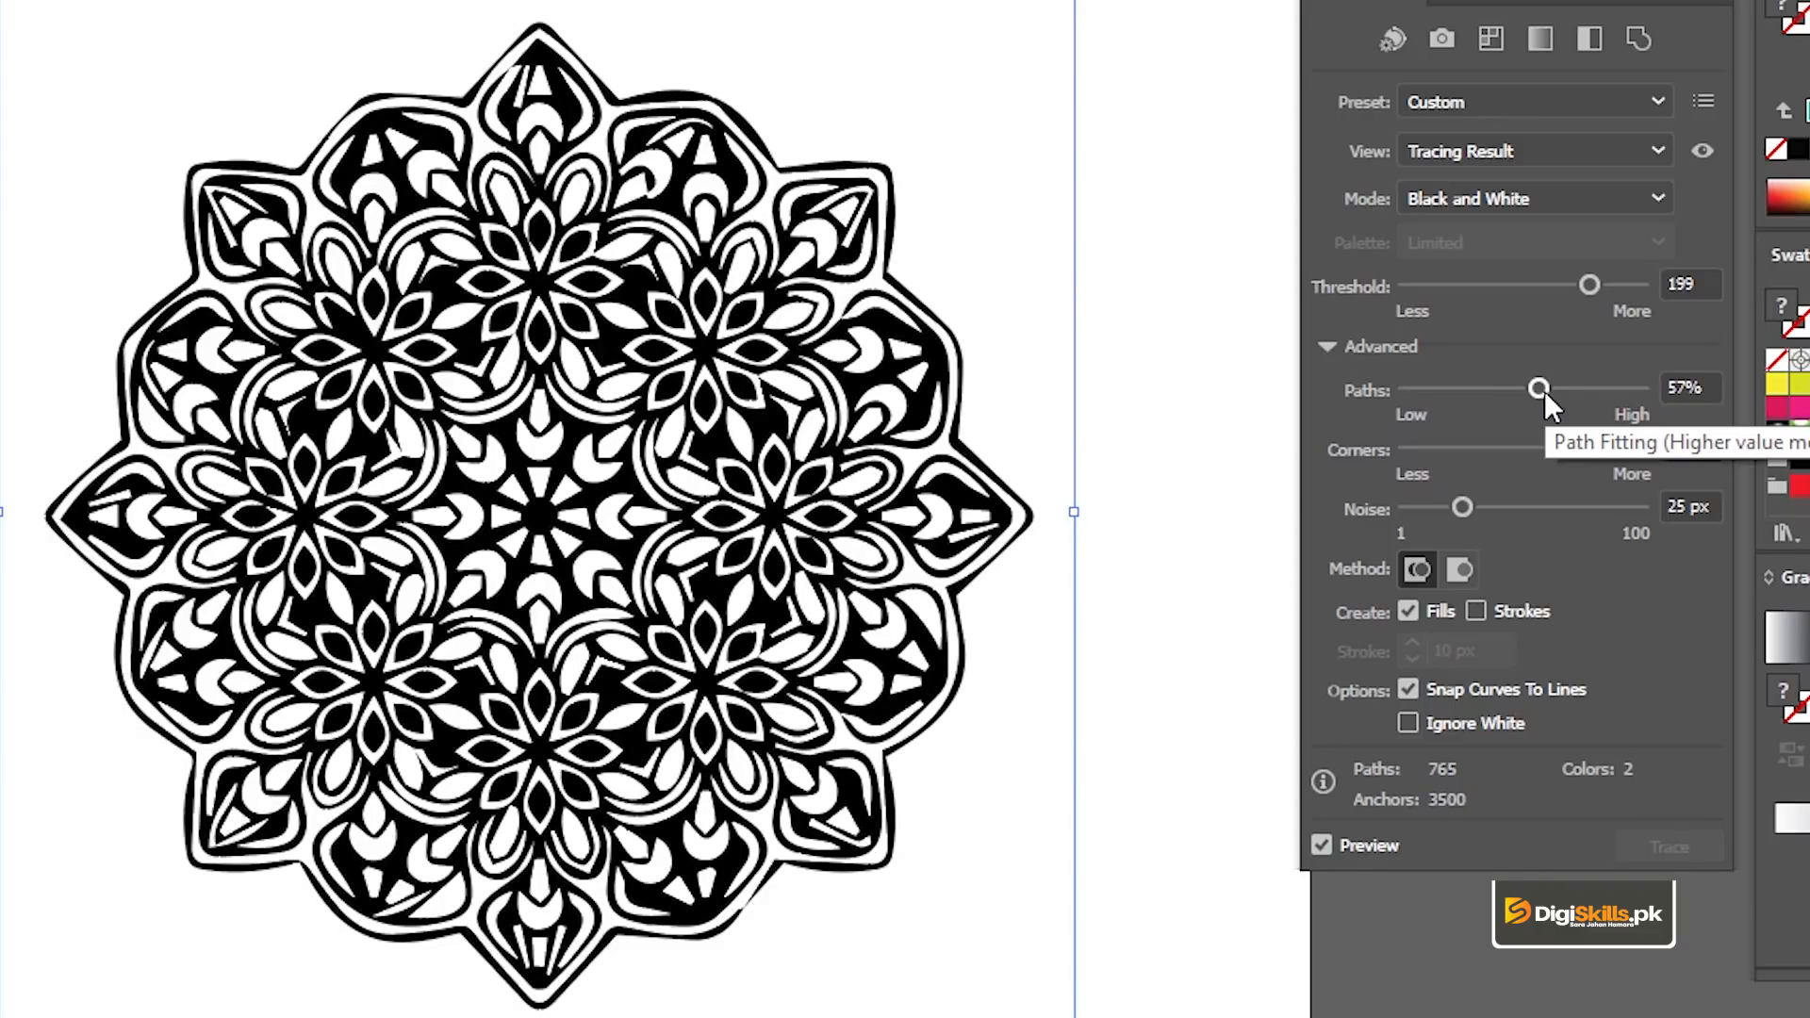
Set the trace's Corners to 86% and reduce Noise to 1 px.
mouse_move(1582, 448)
mouse_down()
mouse_move(1648, 449)
mouse_move(1423, 462)
mouse_move(1480, 441)
mouse_move(1609, 447)
mouse_up()
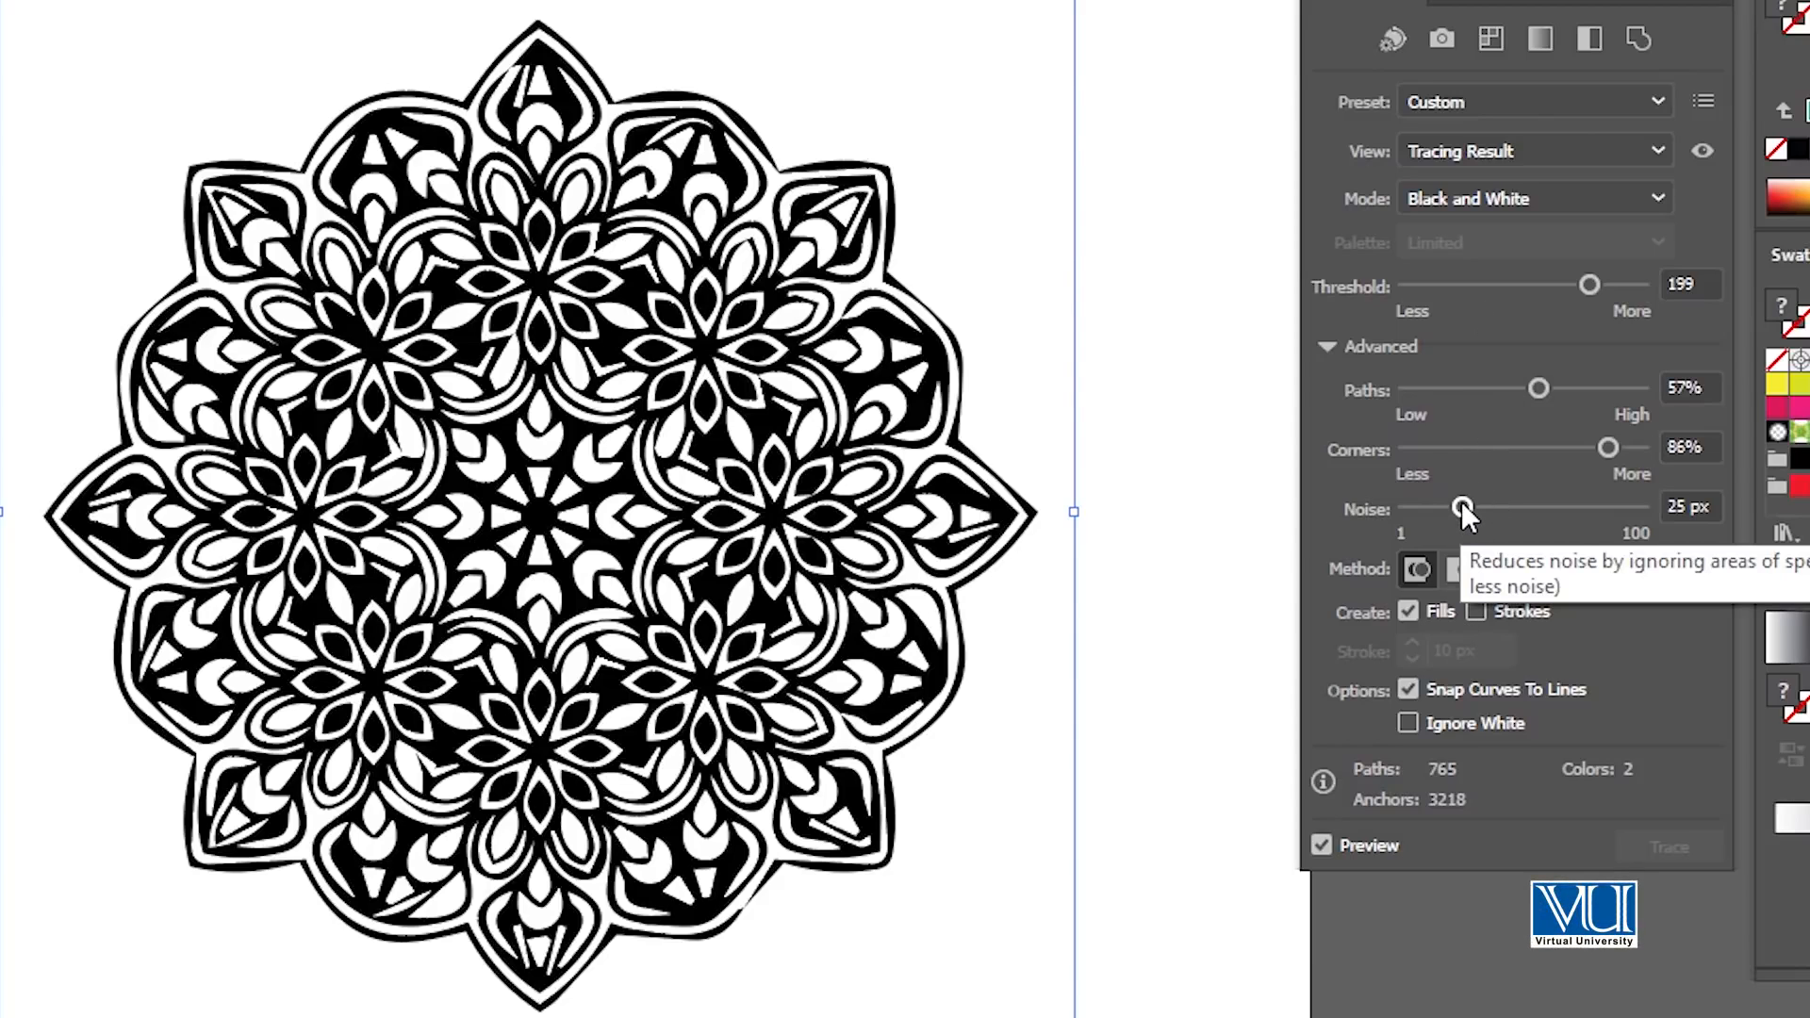
mouse_move(1461, 506)
mouse_down()
mouse_move(1589, 505)
mouse_move(1612, 524)
mouse_move(1396, 500)
mouse_up()
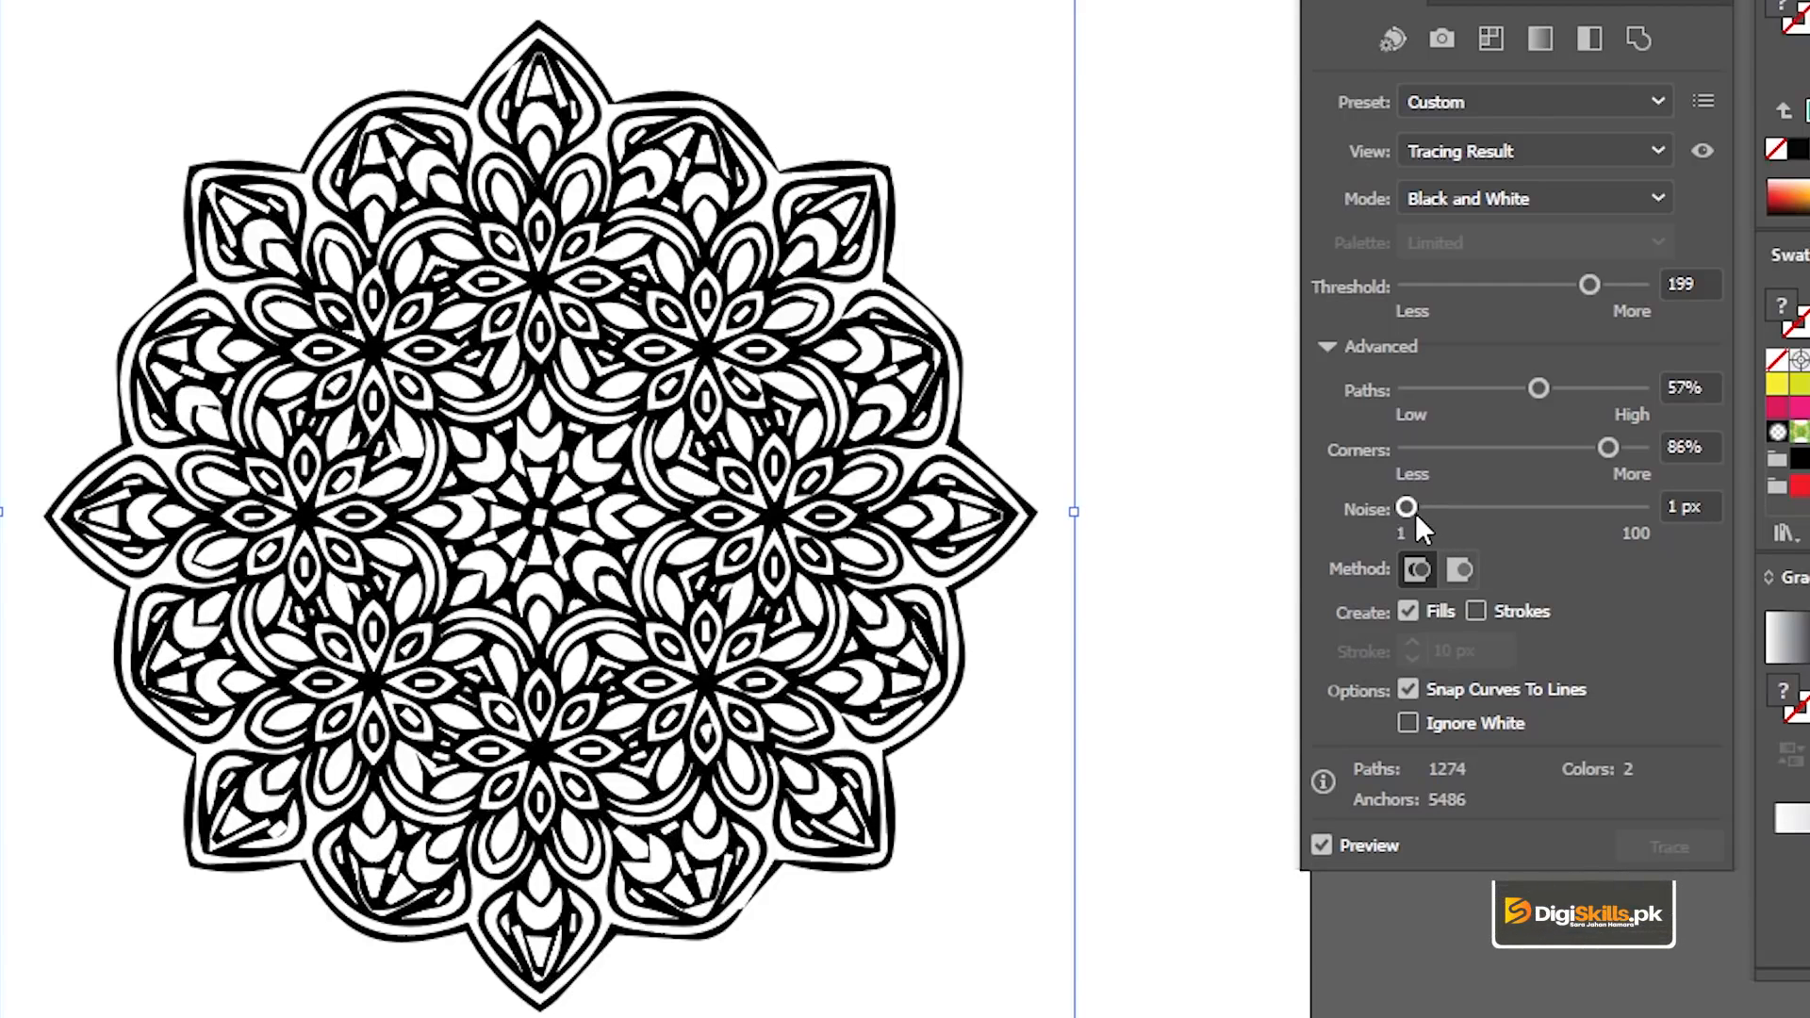
click(1407, 511)
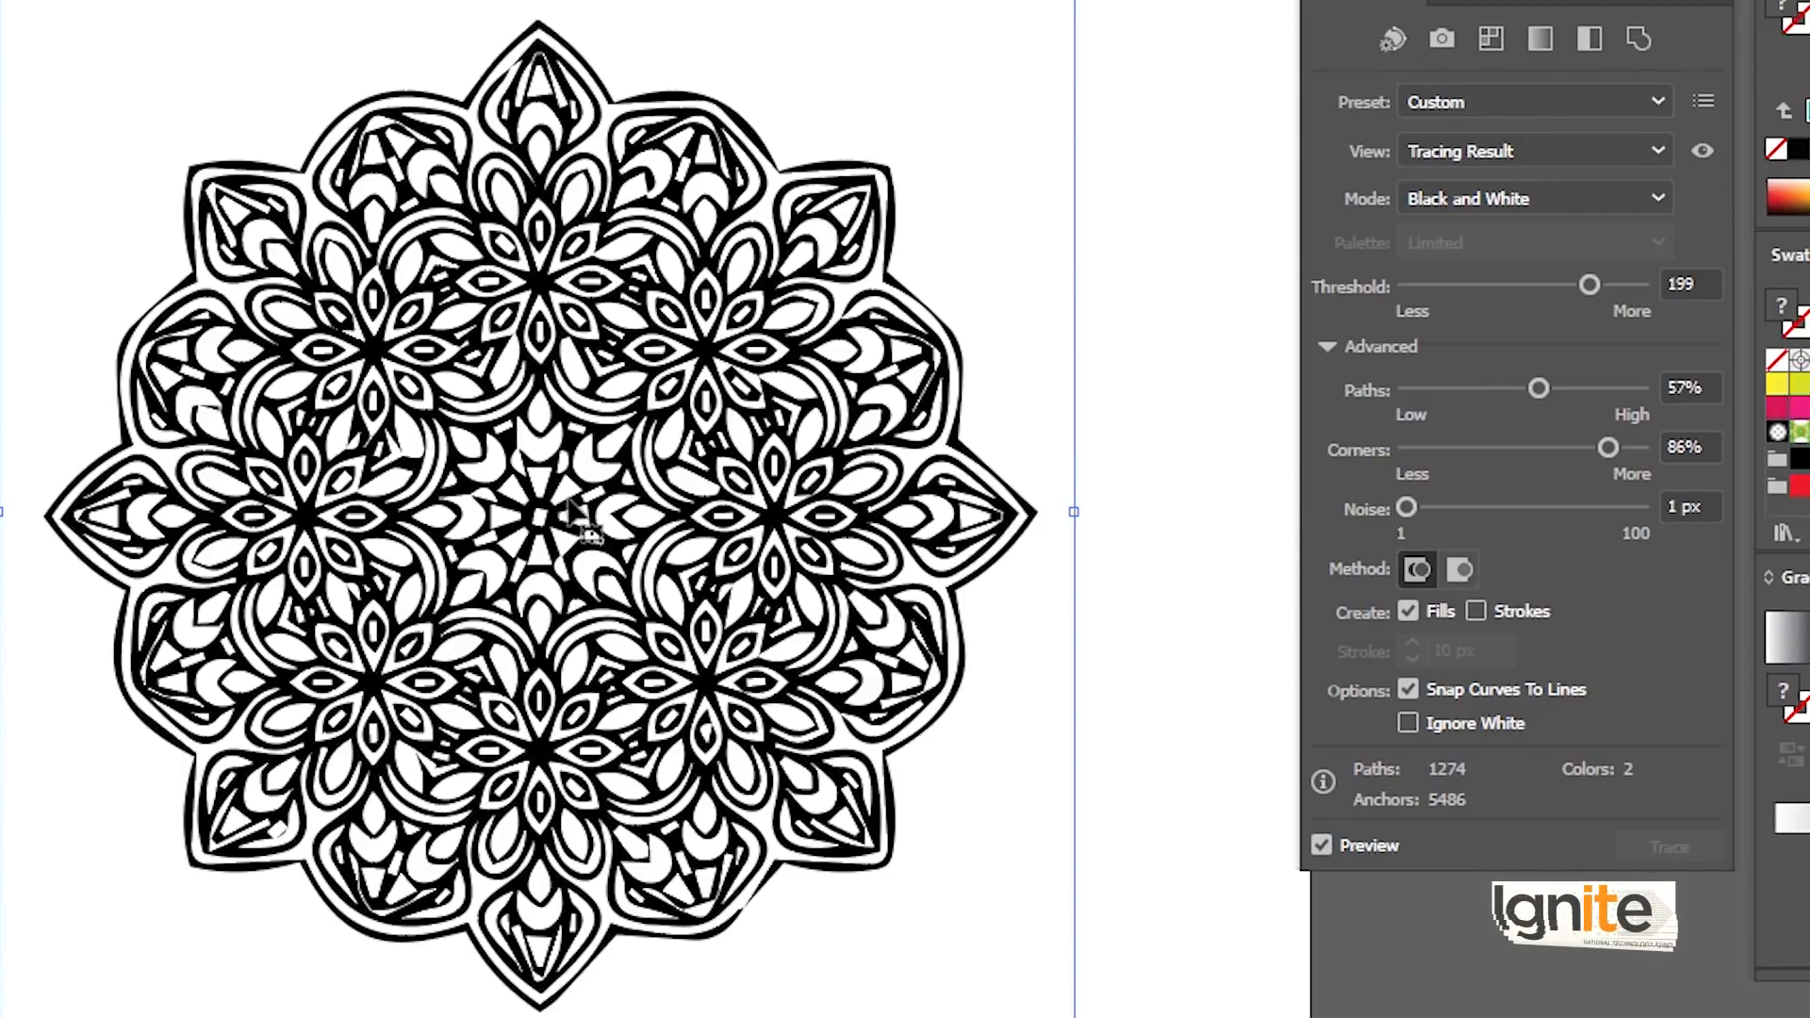
Examine the tracing result up close around the centre of the mandala.
click(567, 538)
click(613, 514)
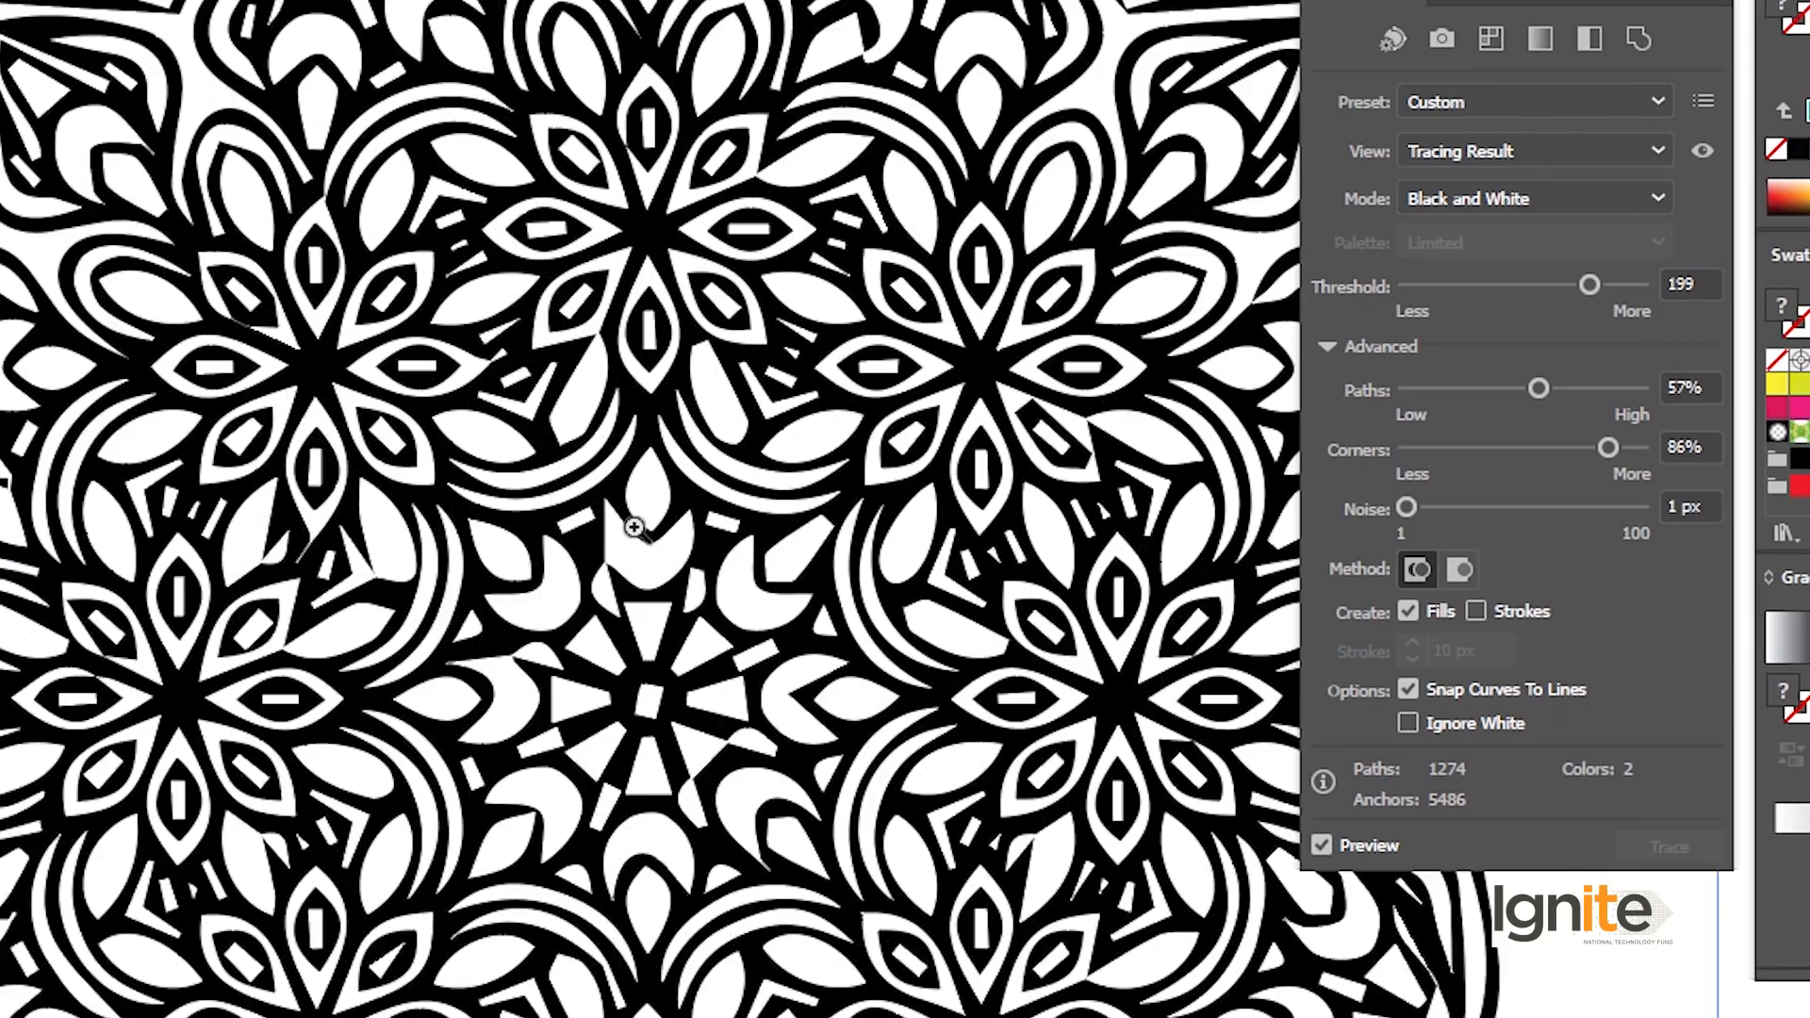
click(637, 521)
click(698, 542)
drag(776, 599, 637, 498)
mouse_move(639, 580)
mouse_down()
mouse_move(632, 482)
mouse_move(614, 476)
mouse_up()
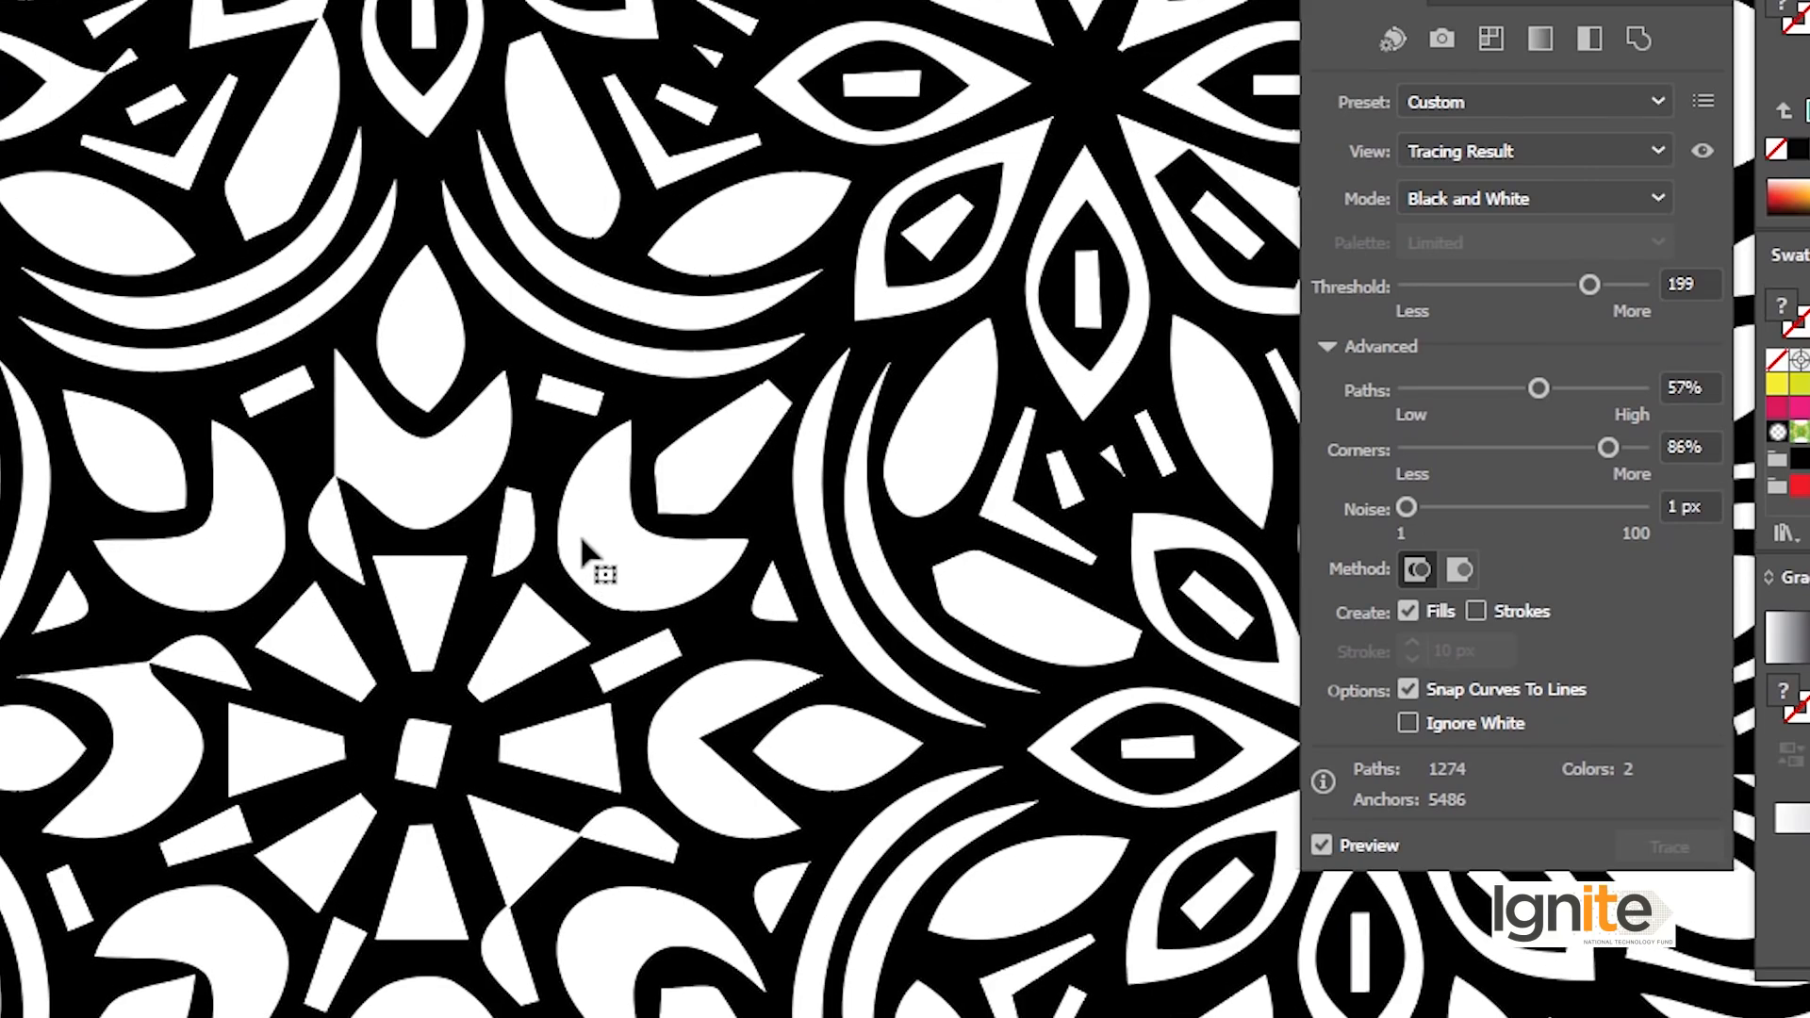
alt+click(577, 529)
alt+click(585, 535)
alt+click(645, 552)
drag(659, 608, 558, 485)
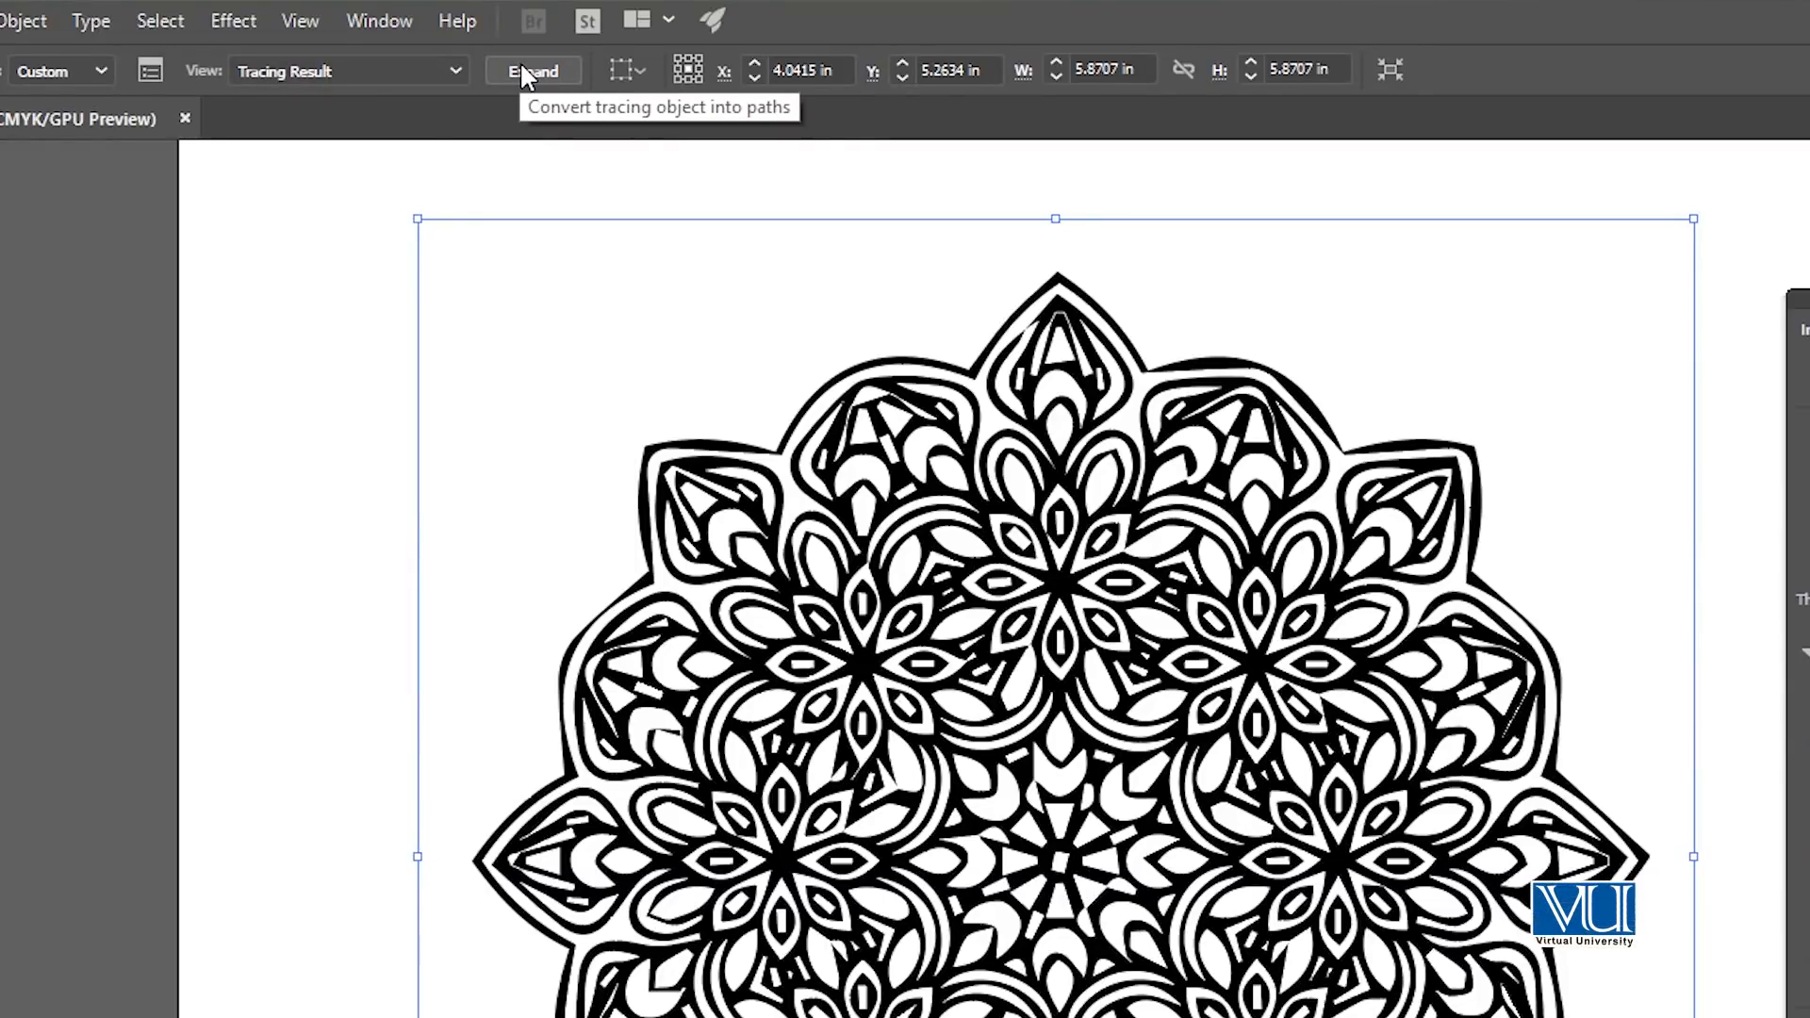
Expand the traced mandala into editable paths, ungroup them and deselect everything.
click(524, 68)
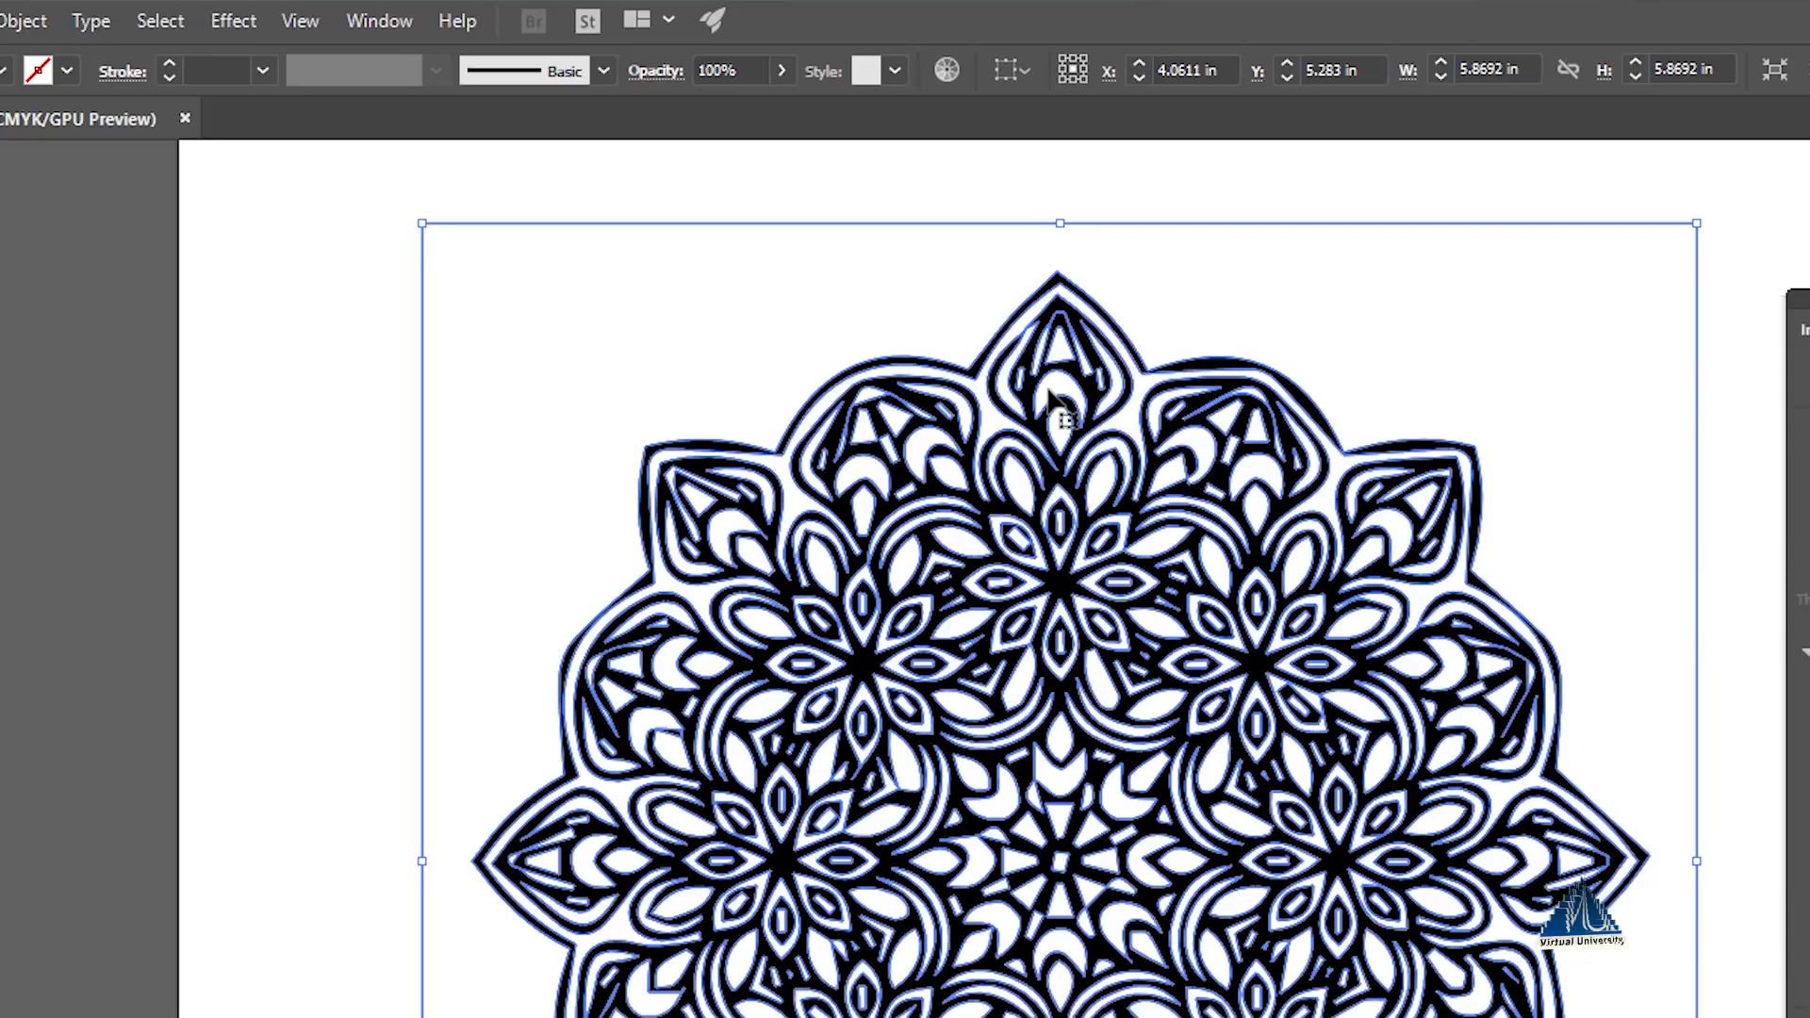
right_click(864, 265)
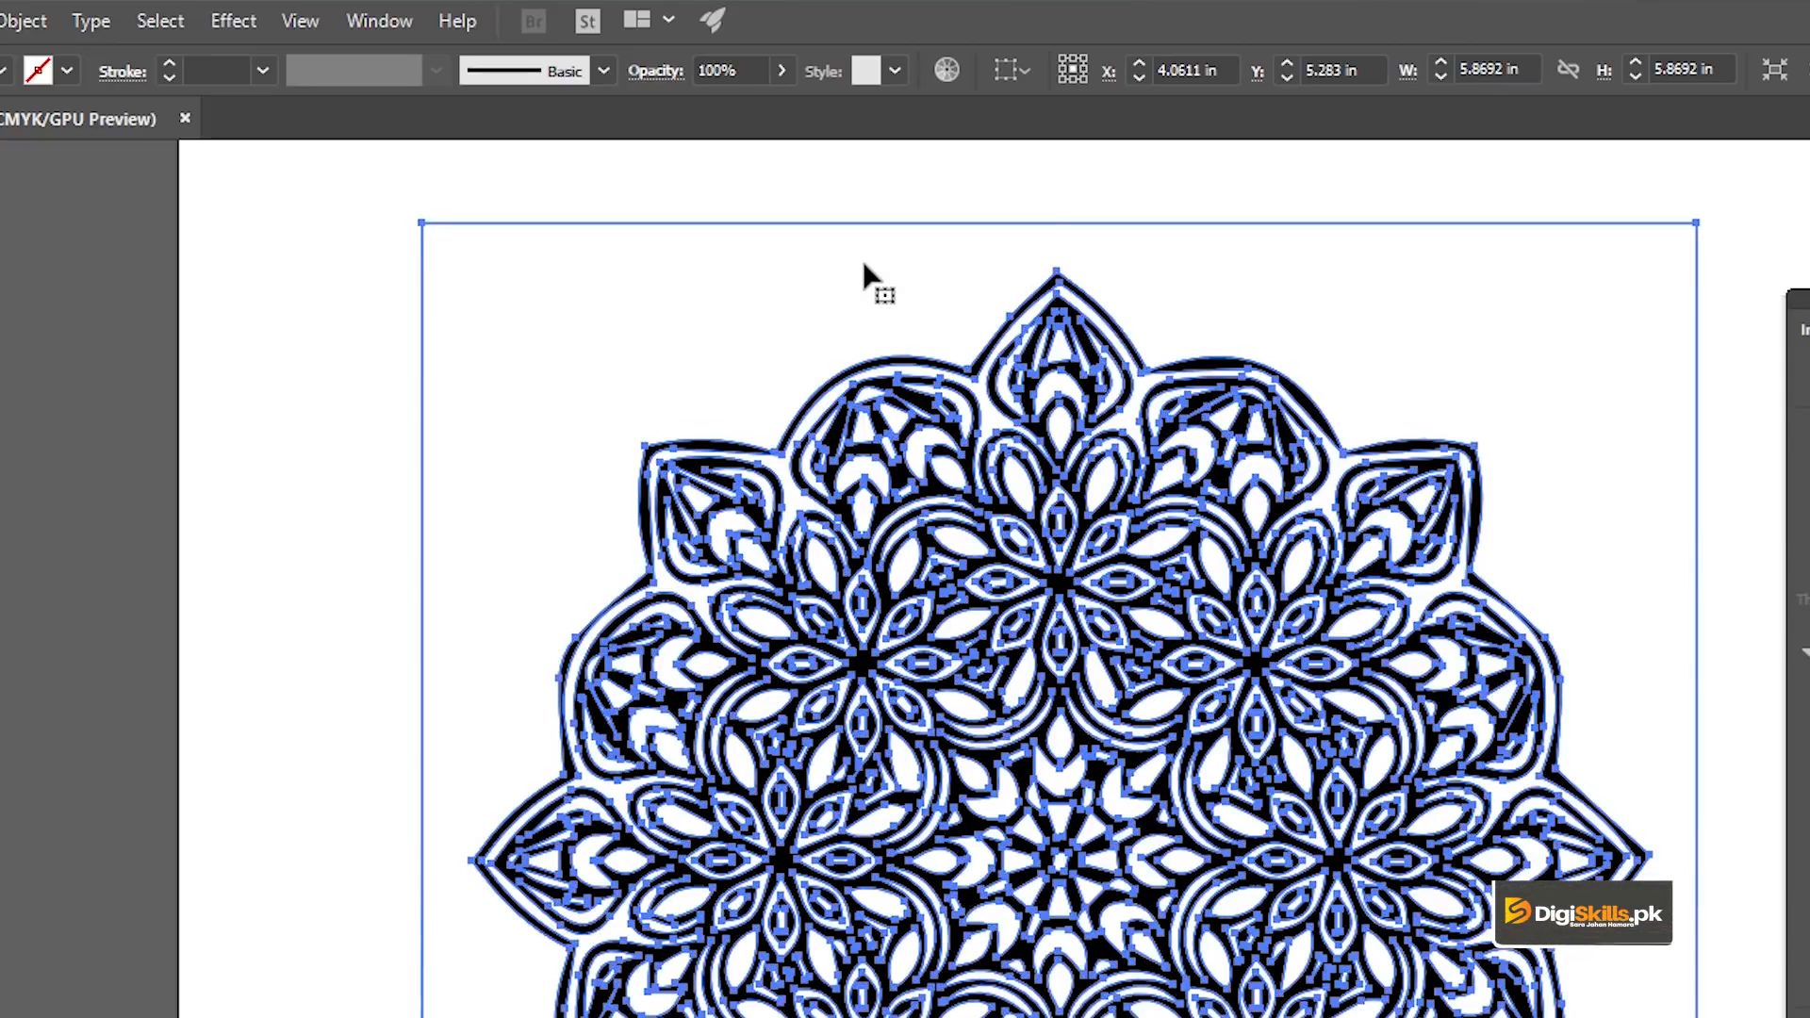
key(ctrl+shift+g)
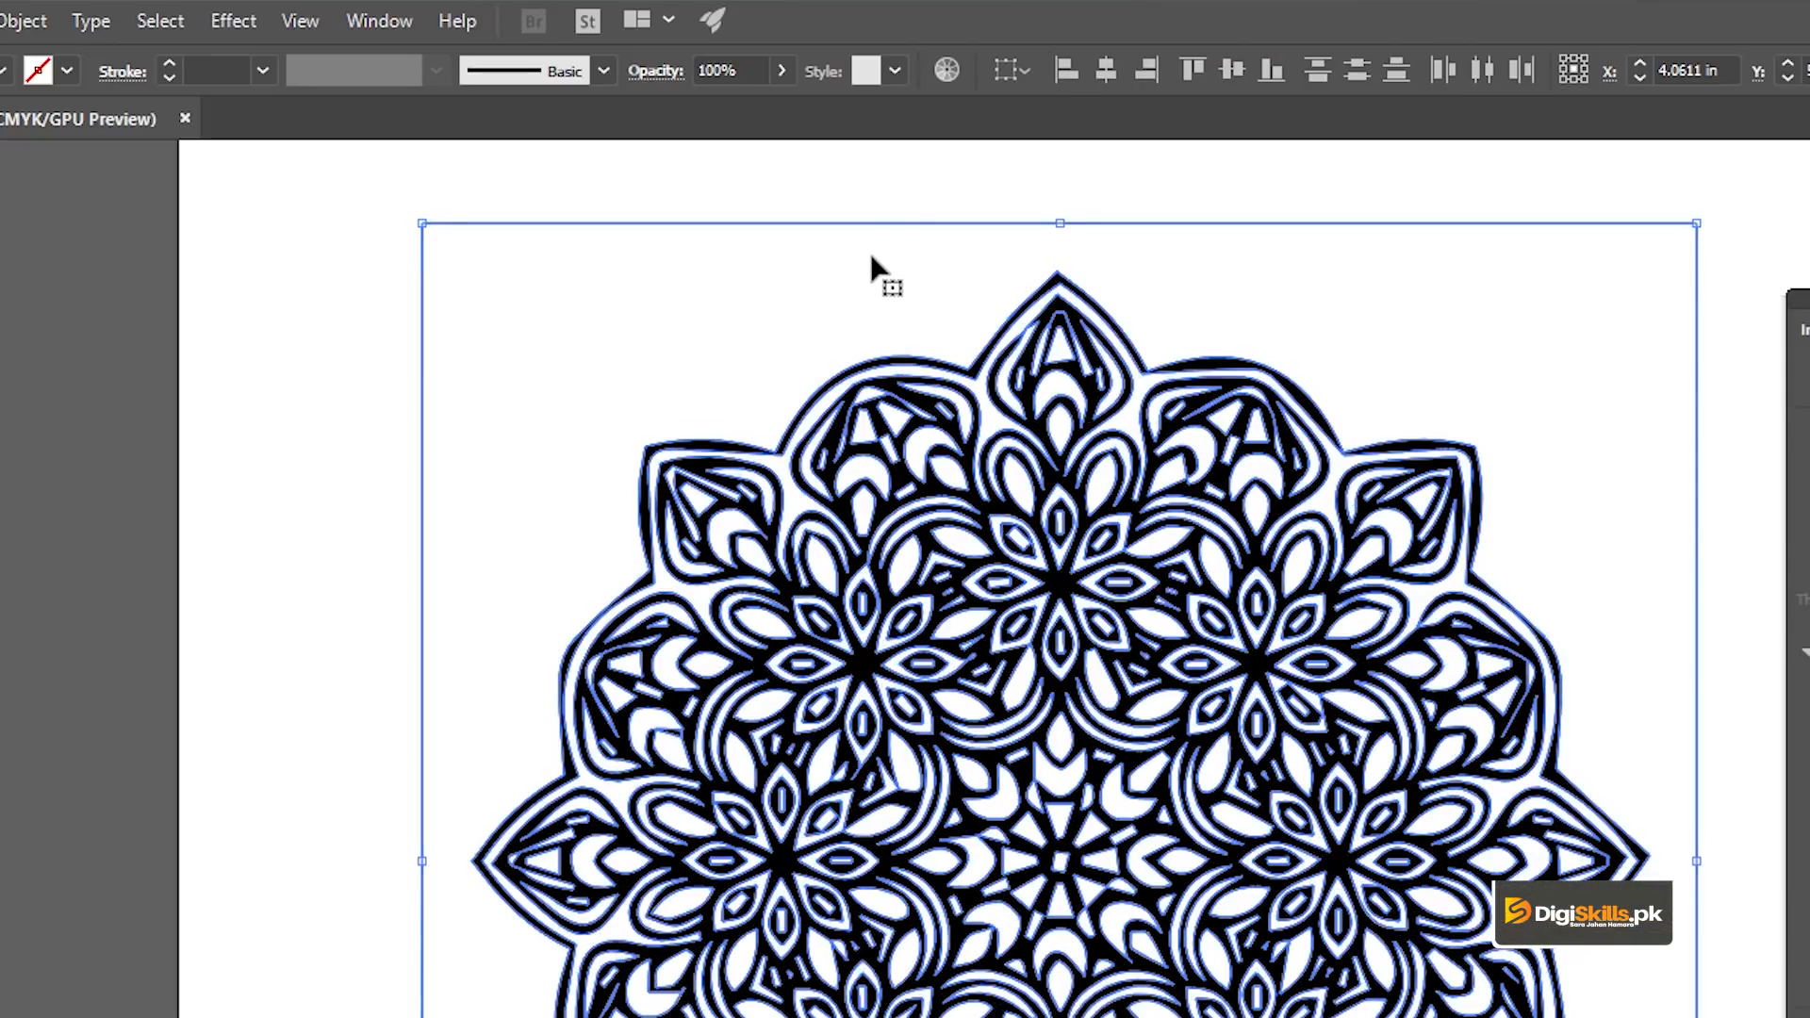
click(877, 179)
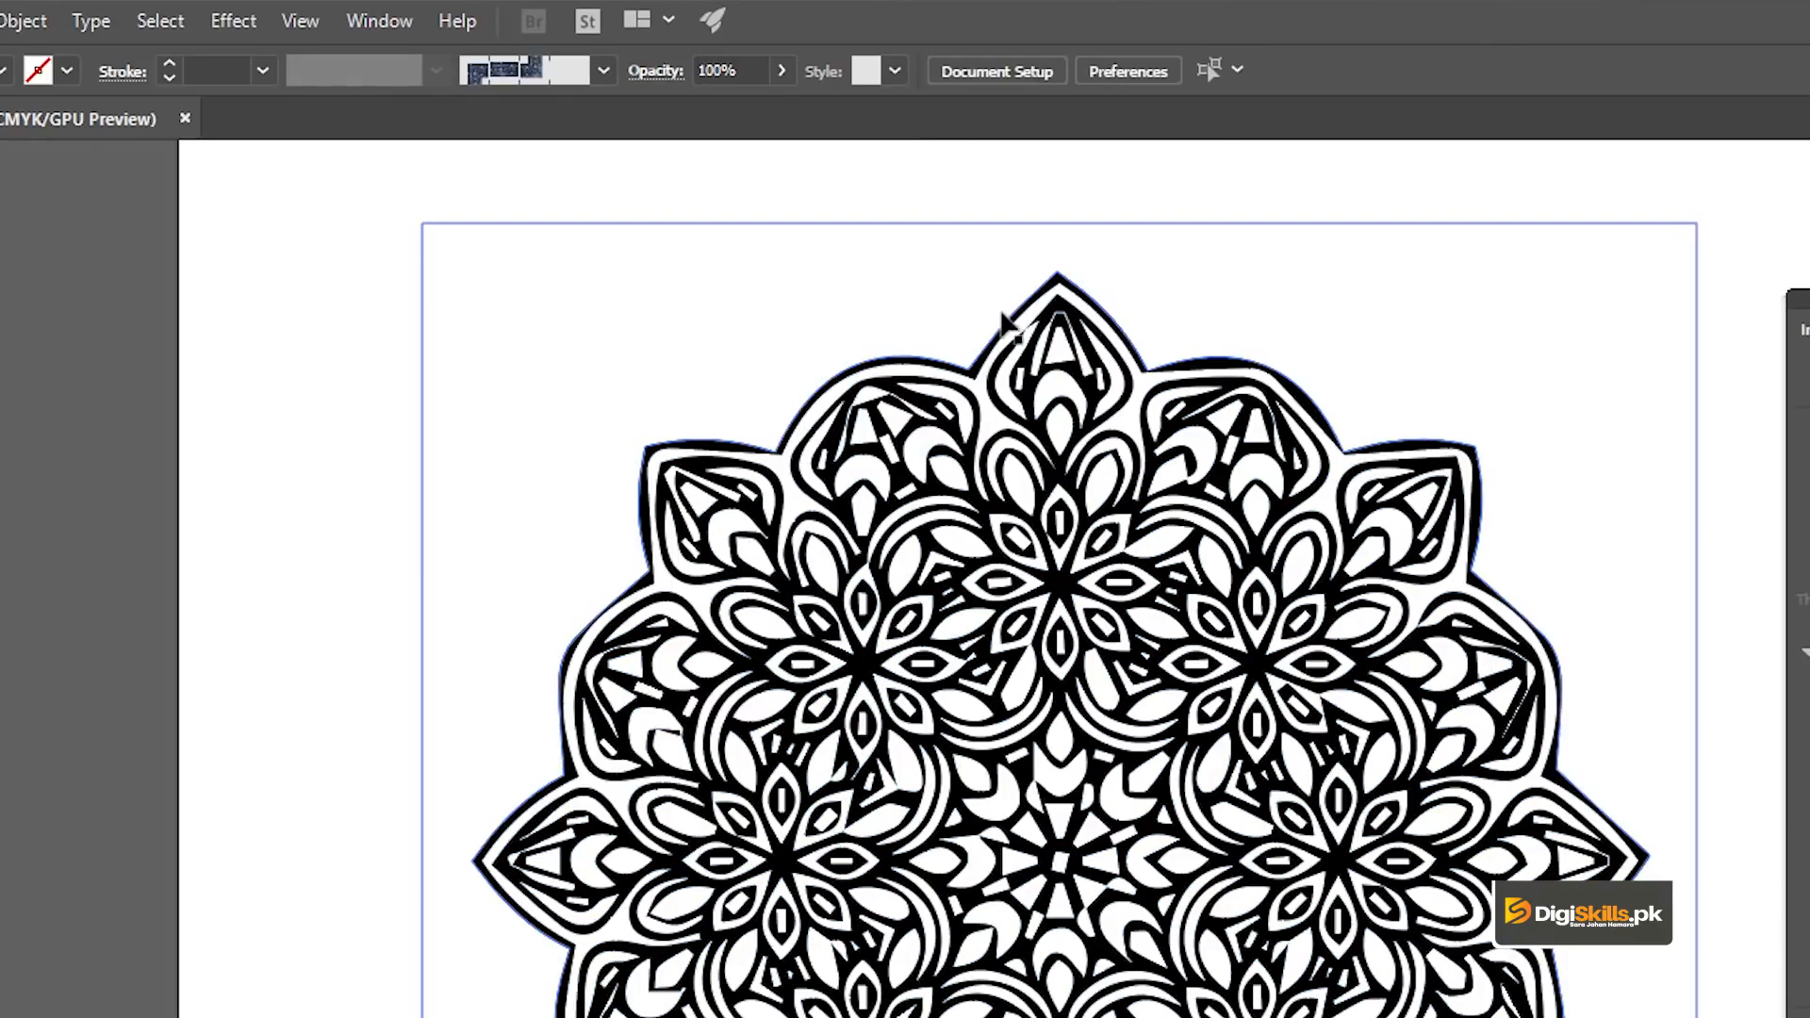
Try moving individual shapes out of the ungrouped mandala and undo the moves, leaving nothing selected.
click(1060, 335)
drag(1071, 340, 1252, 279)
click(1208, 447)
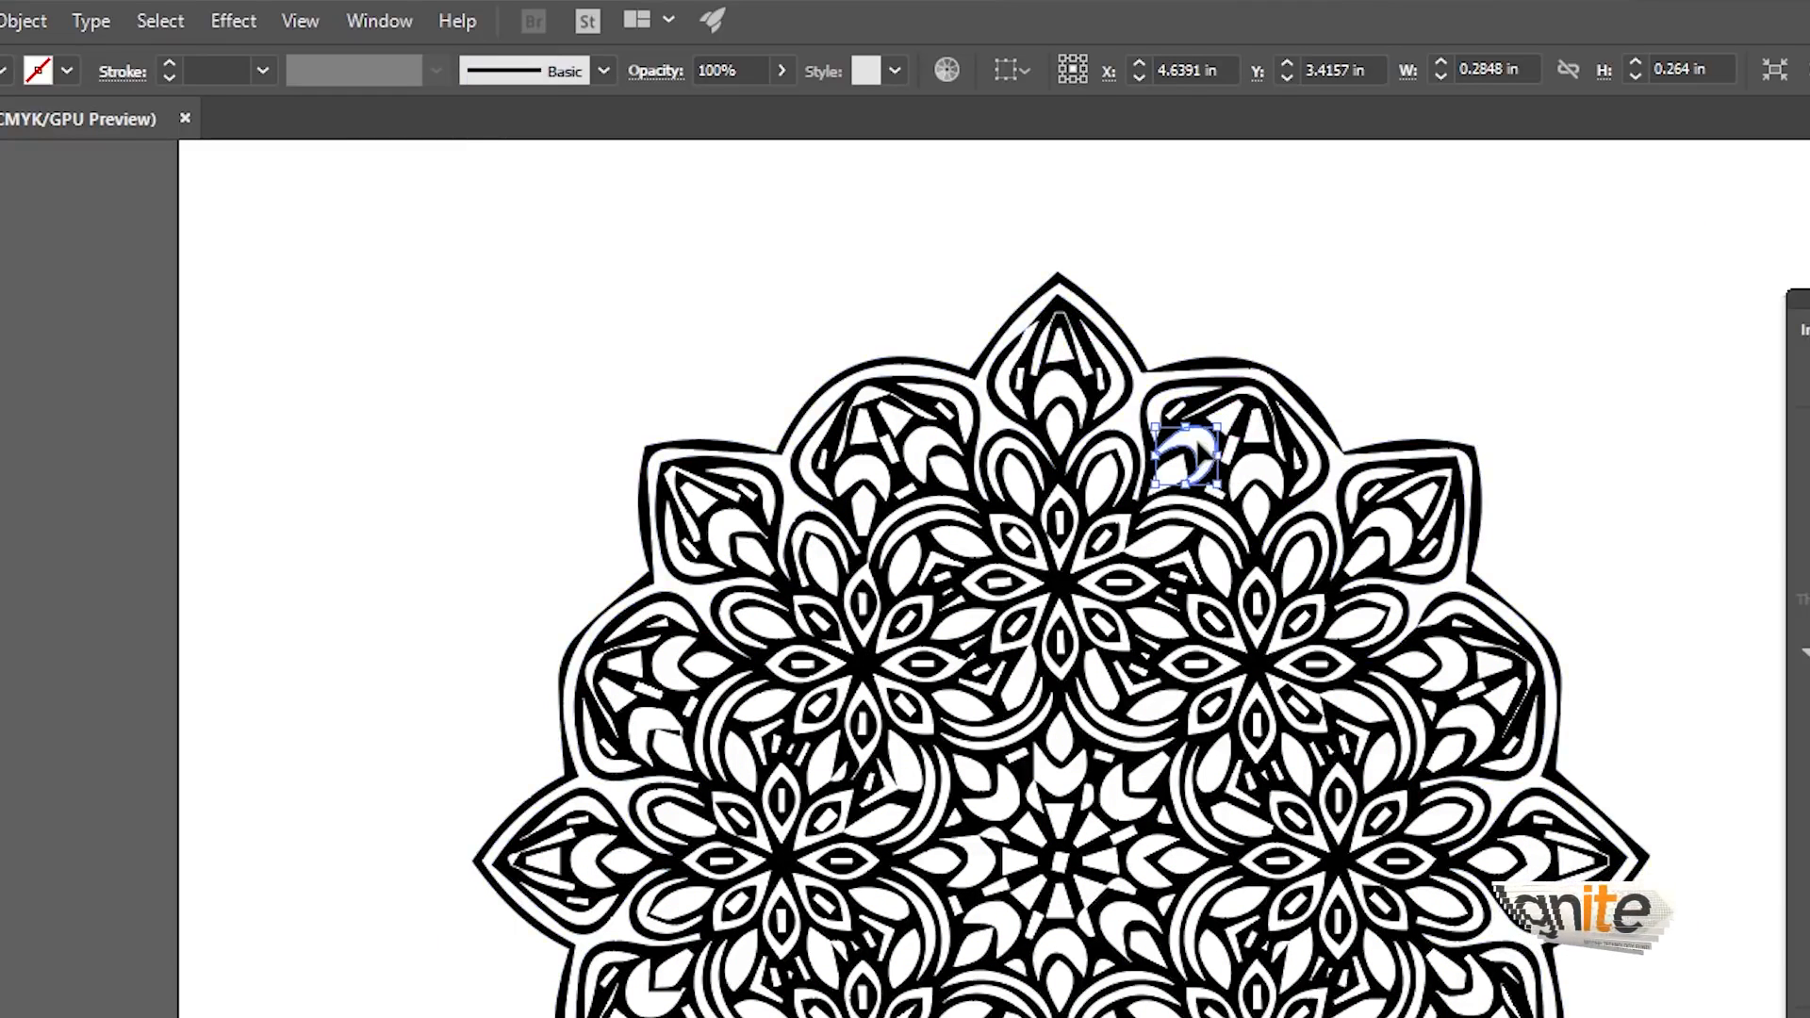
drag(1199, 452, 1375, 307)
key(ctrl+z)
key(ctrl+z)
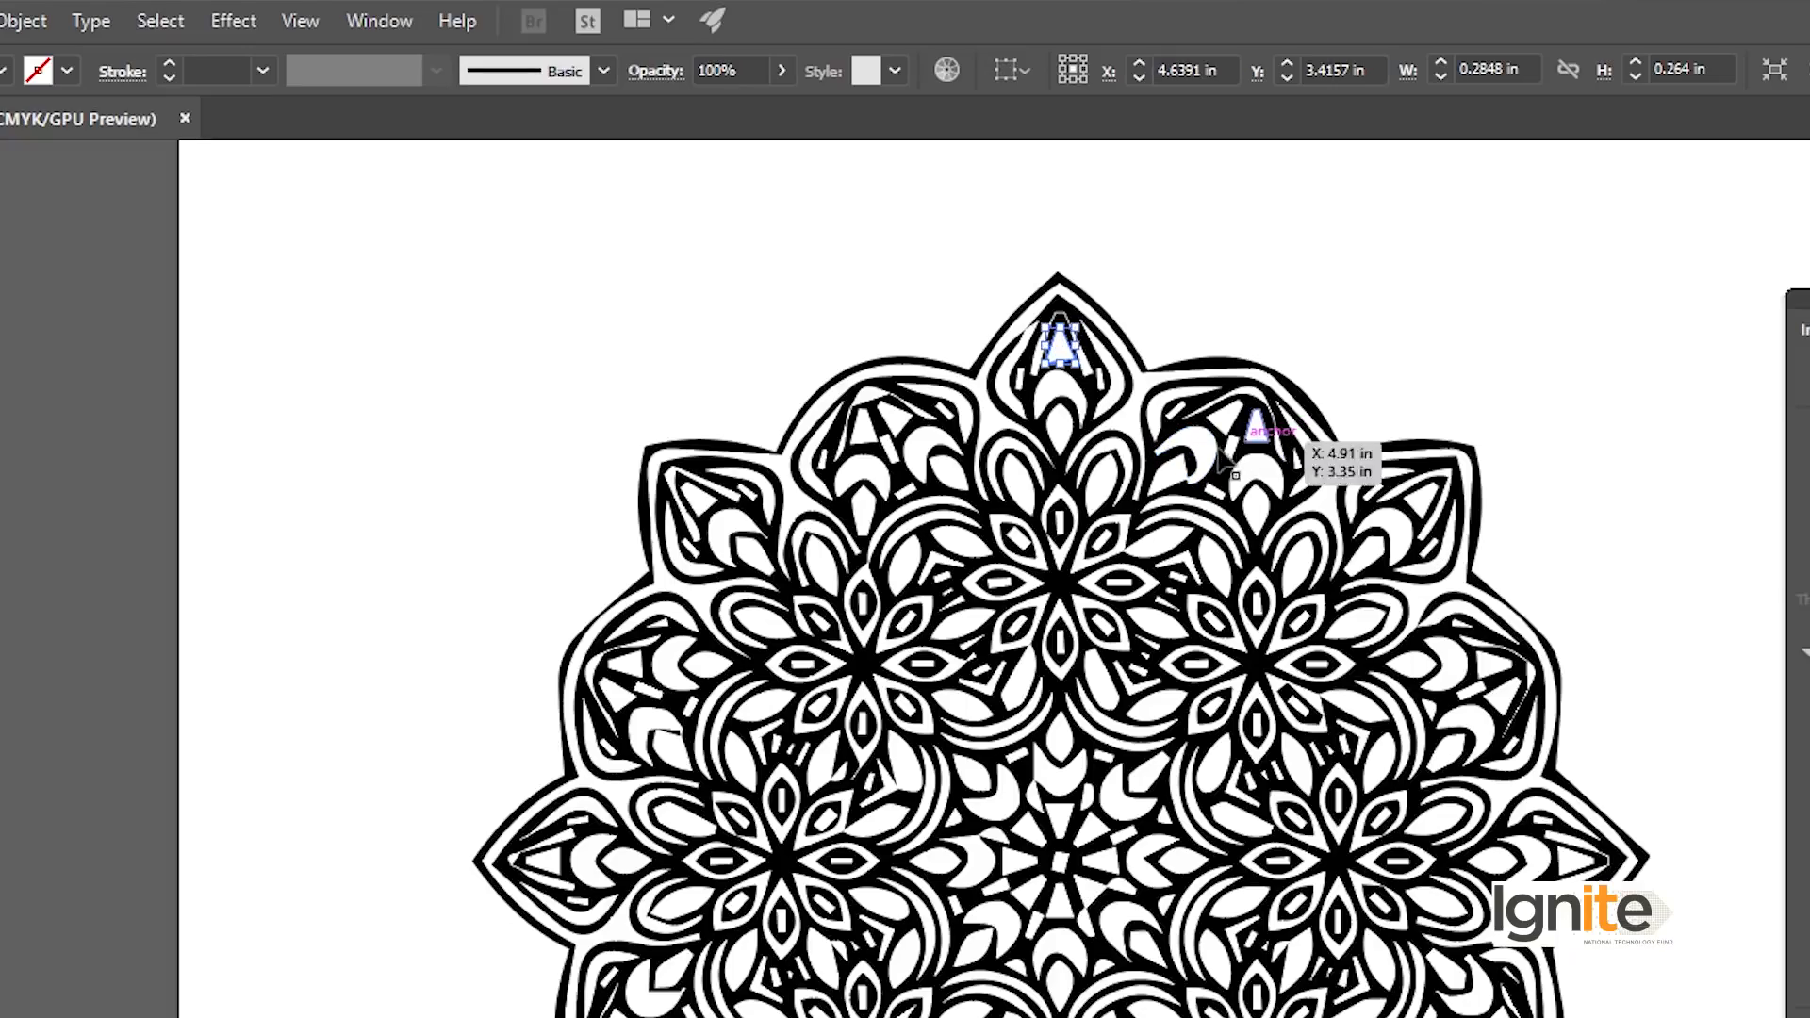
drag(1062, 397, 1296, 265)
key(ctrl+z)
drag(1111, 586, 1415, 374)
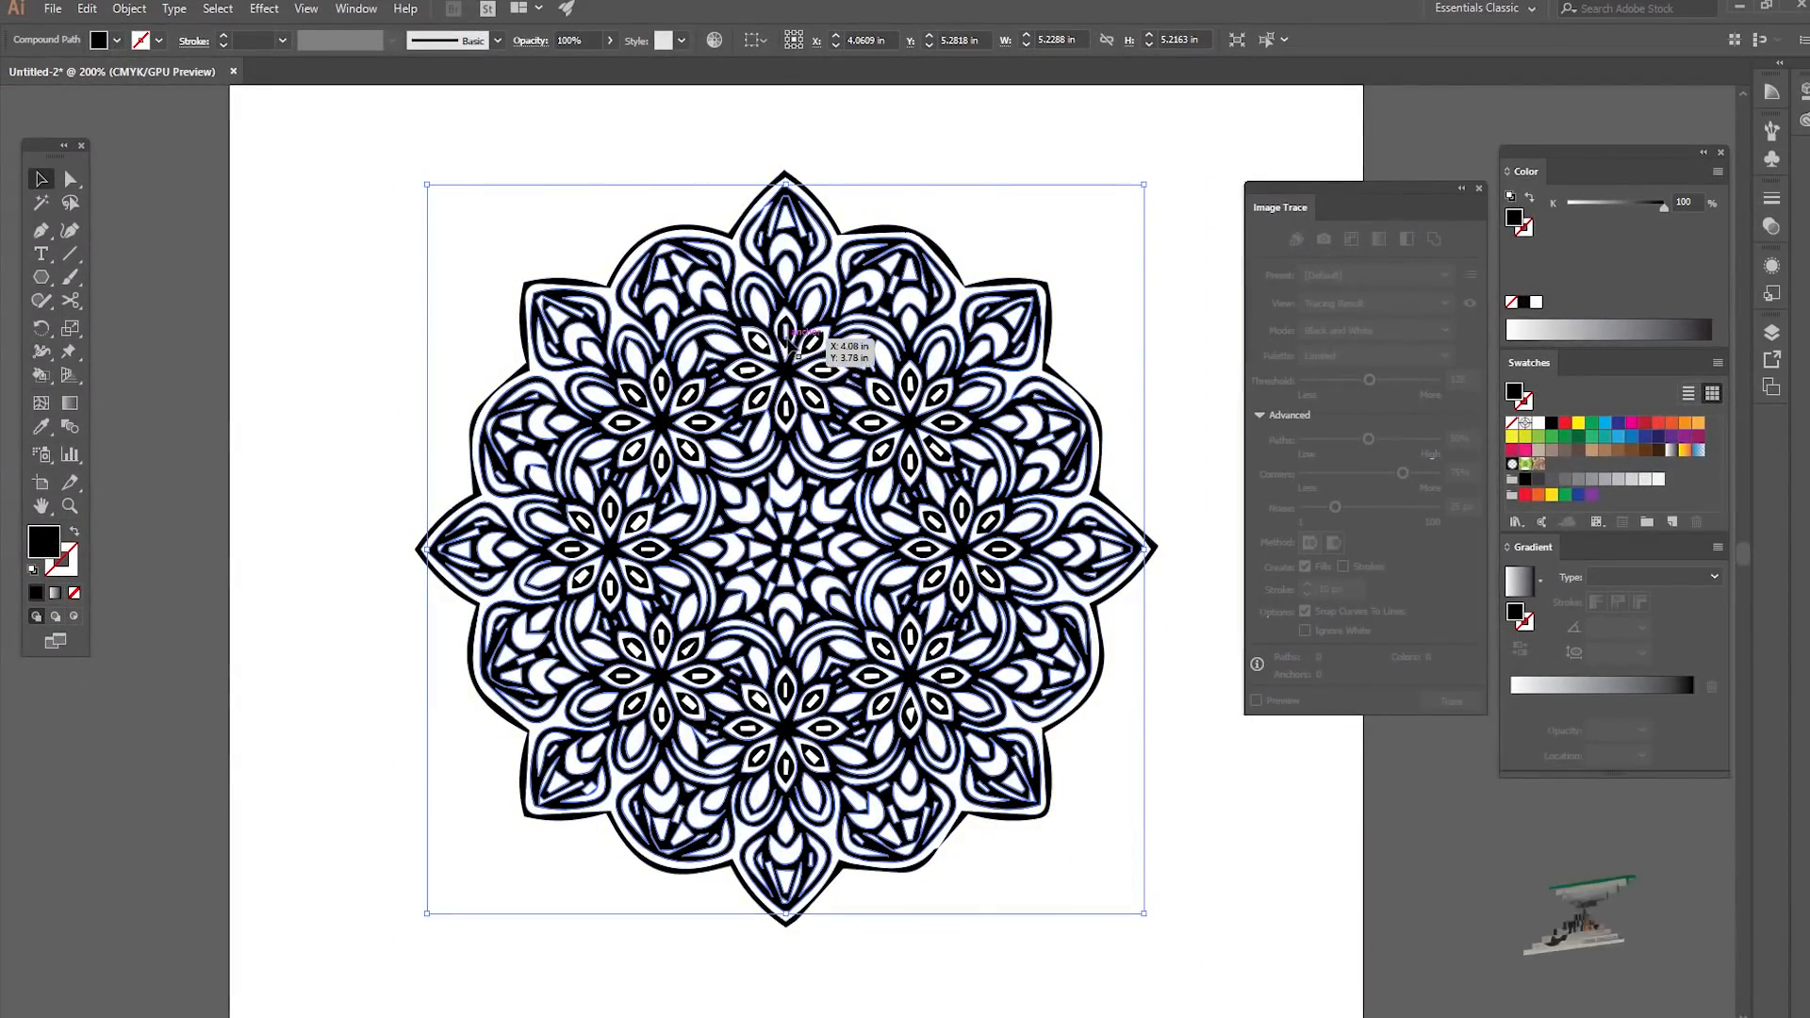
click(786, 330)
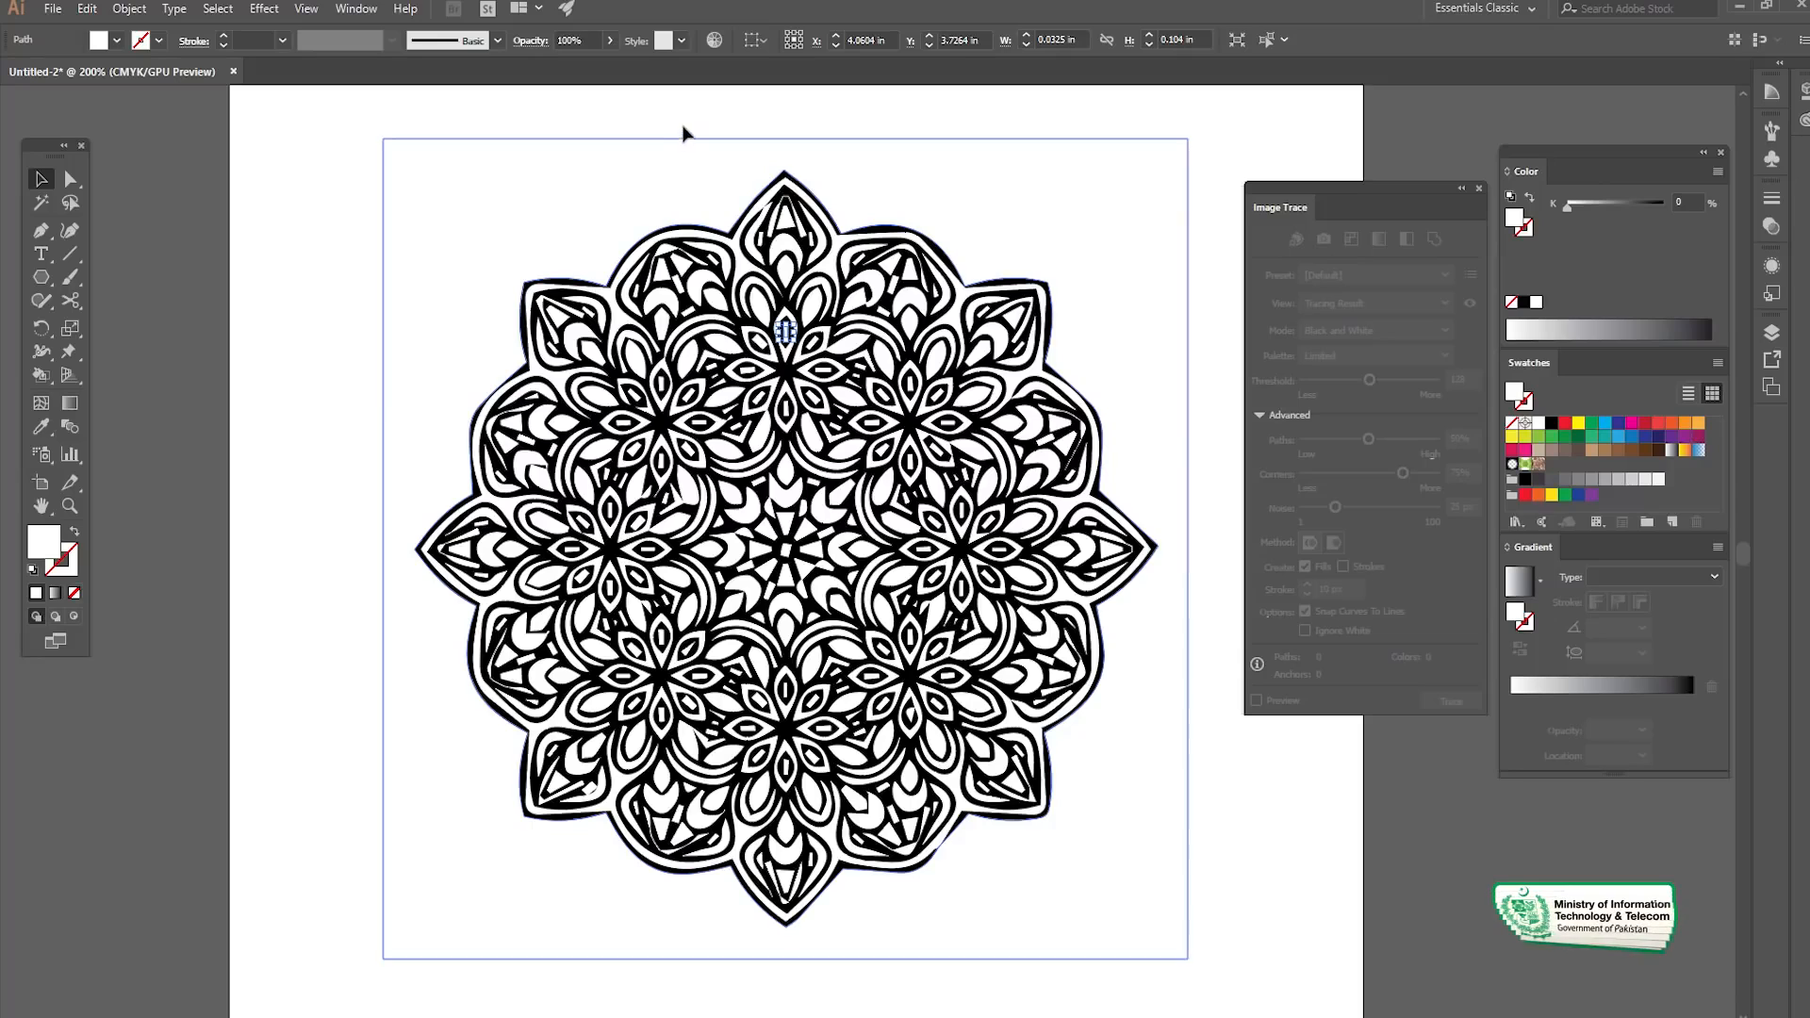
click(681, 124)
key(z)
alt+click(773, 495)
alt+click(857, 604)
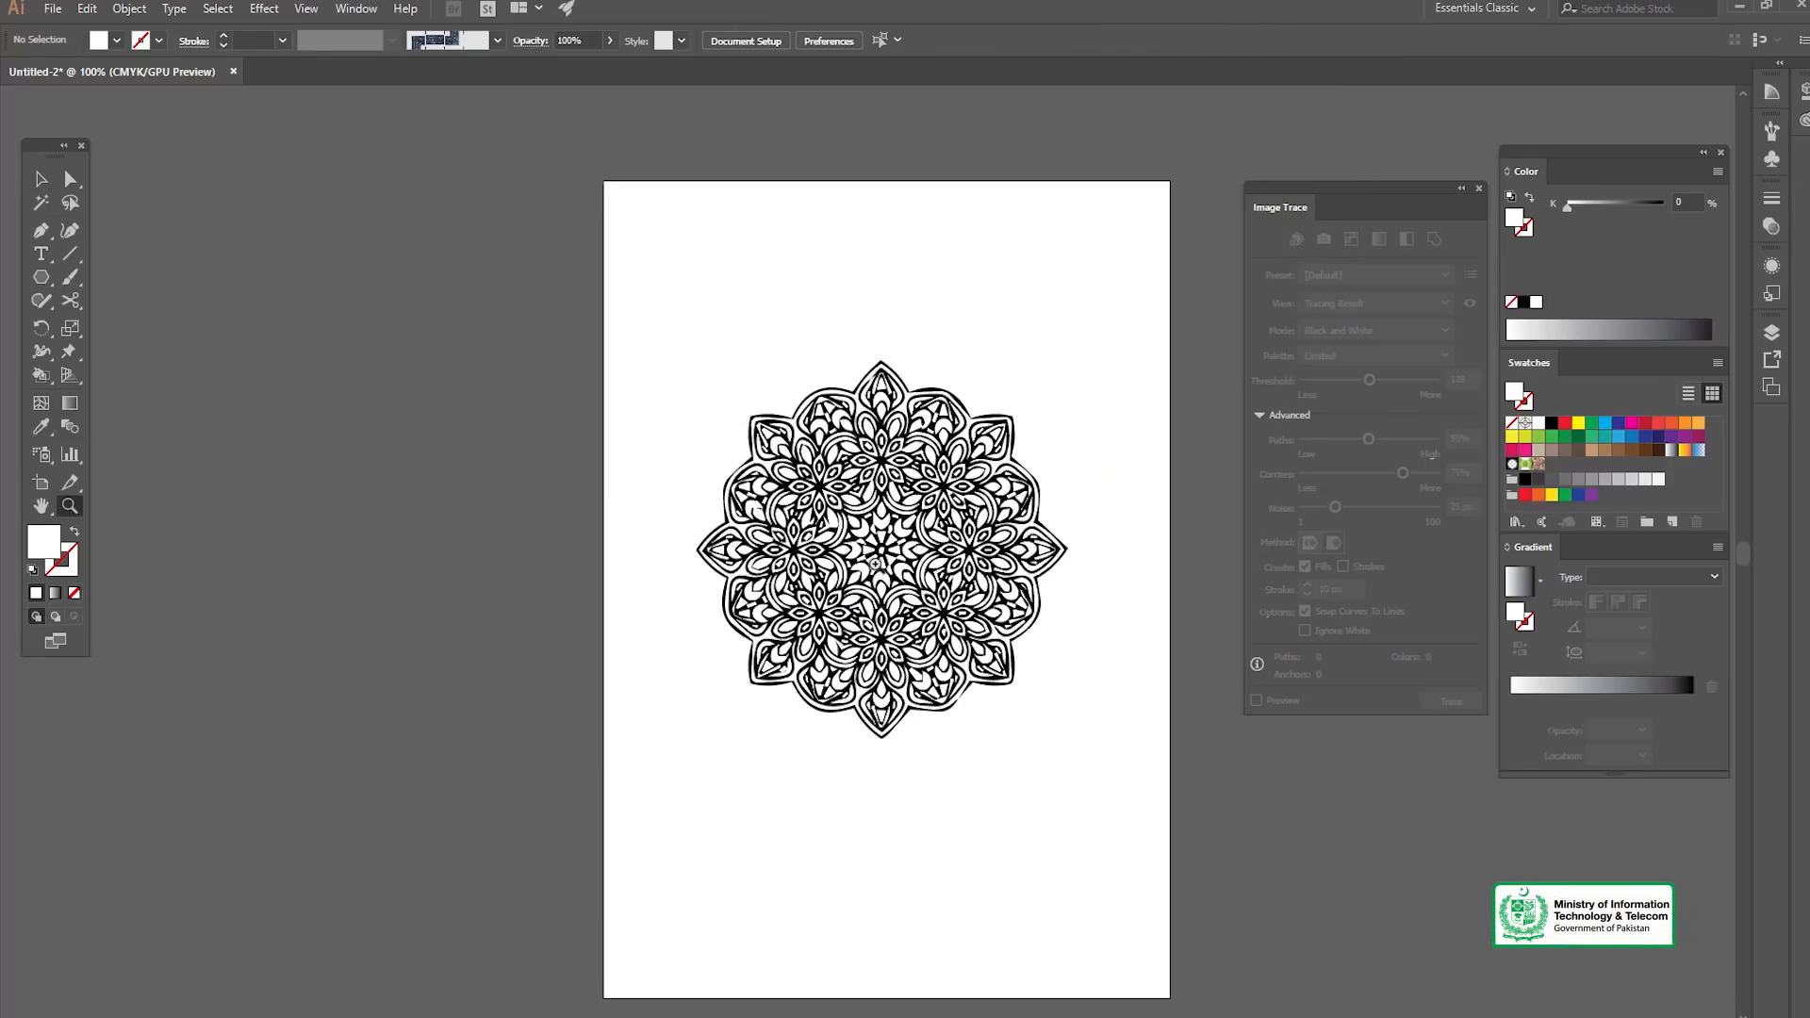
drag(899, 560, 835, 498)
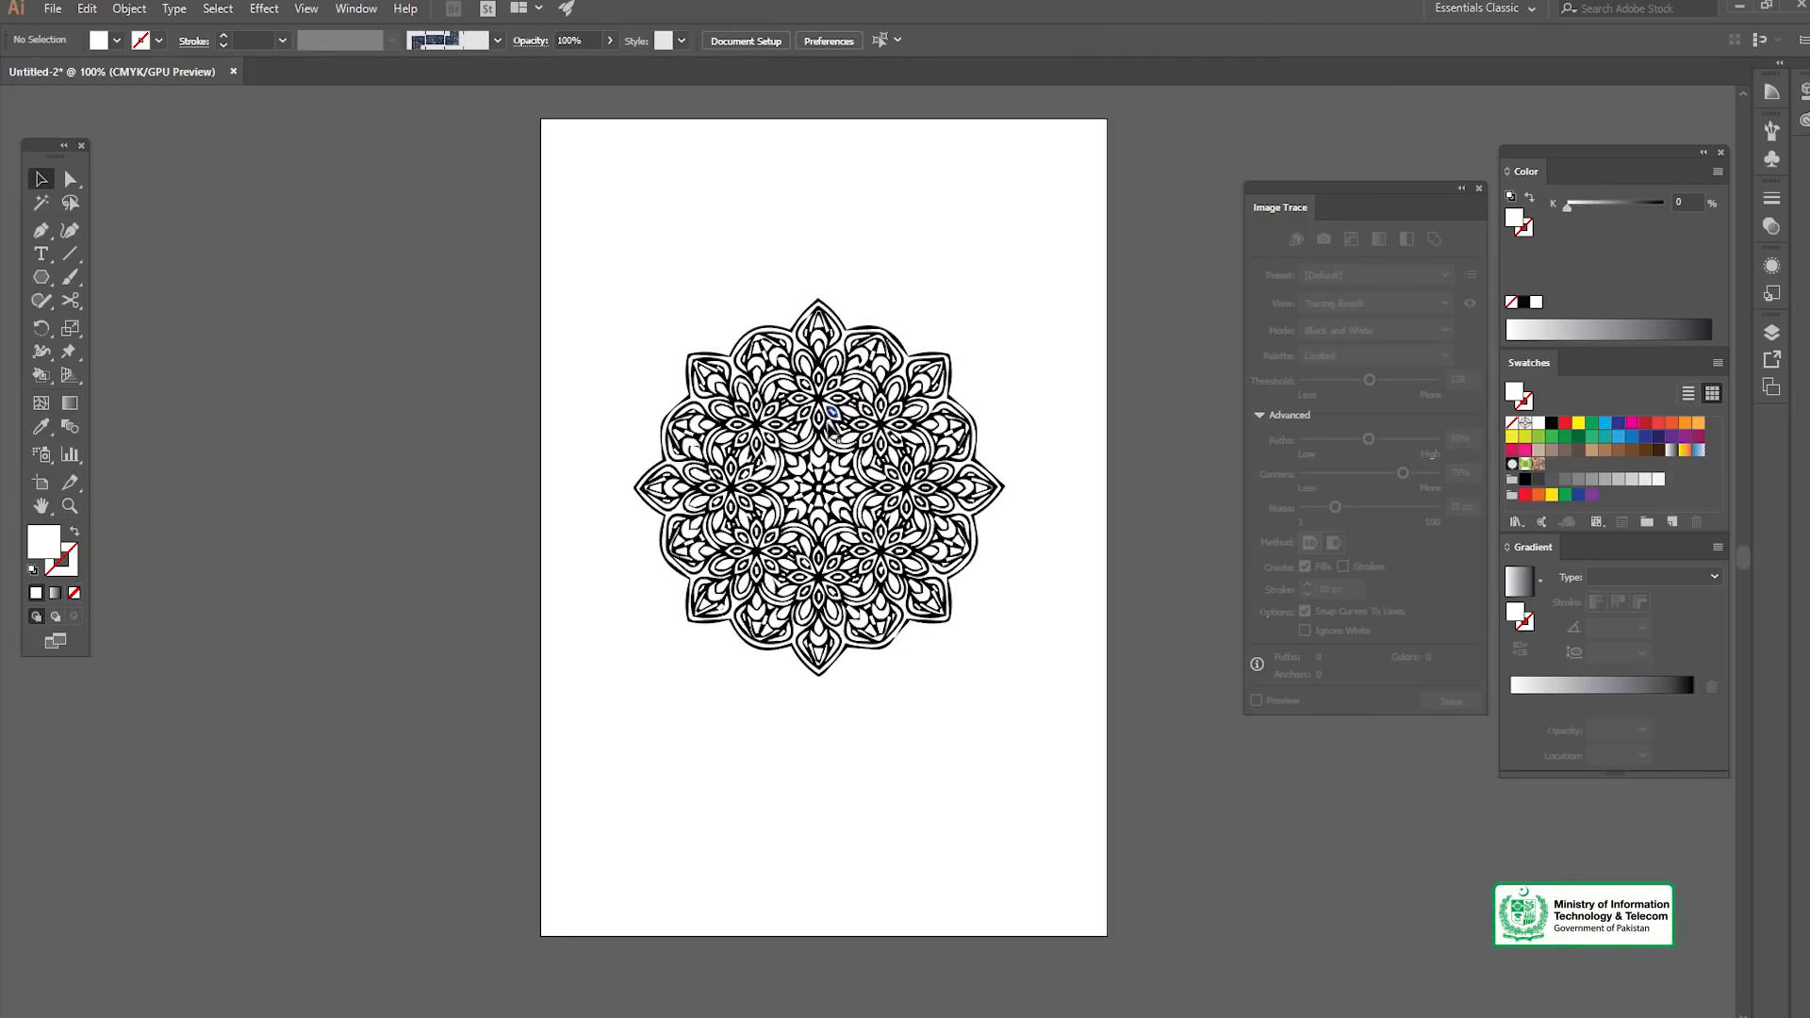
key(z)
click(744, 415)
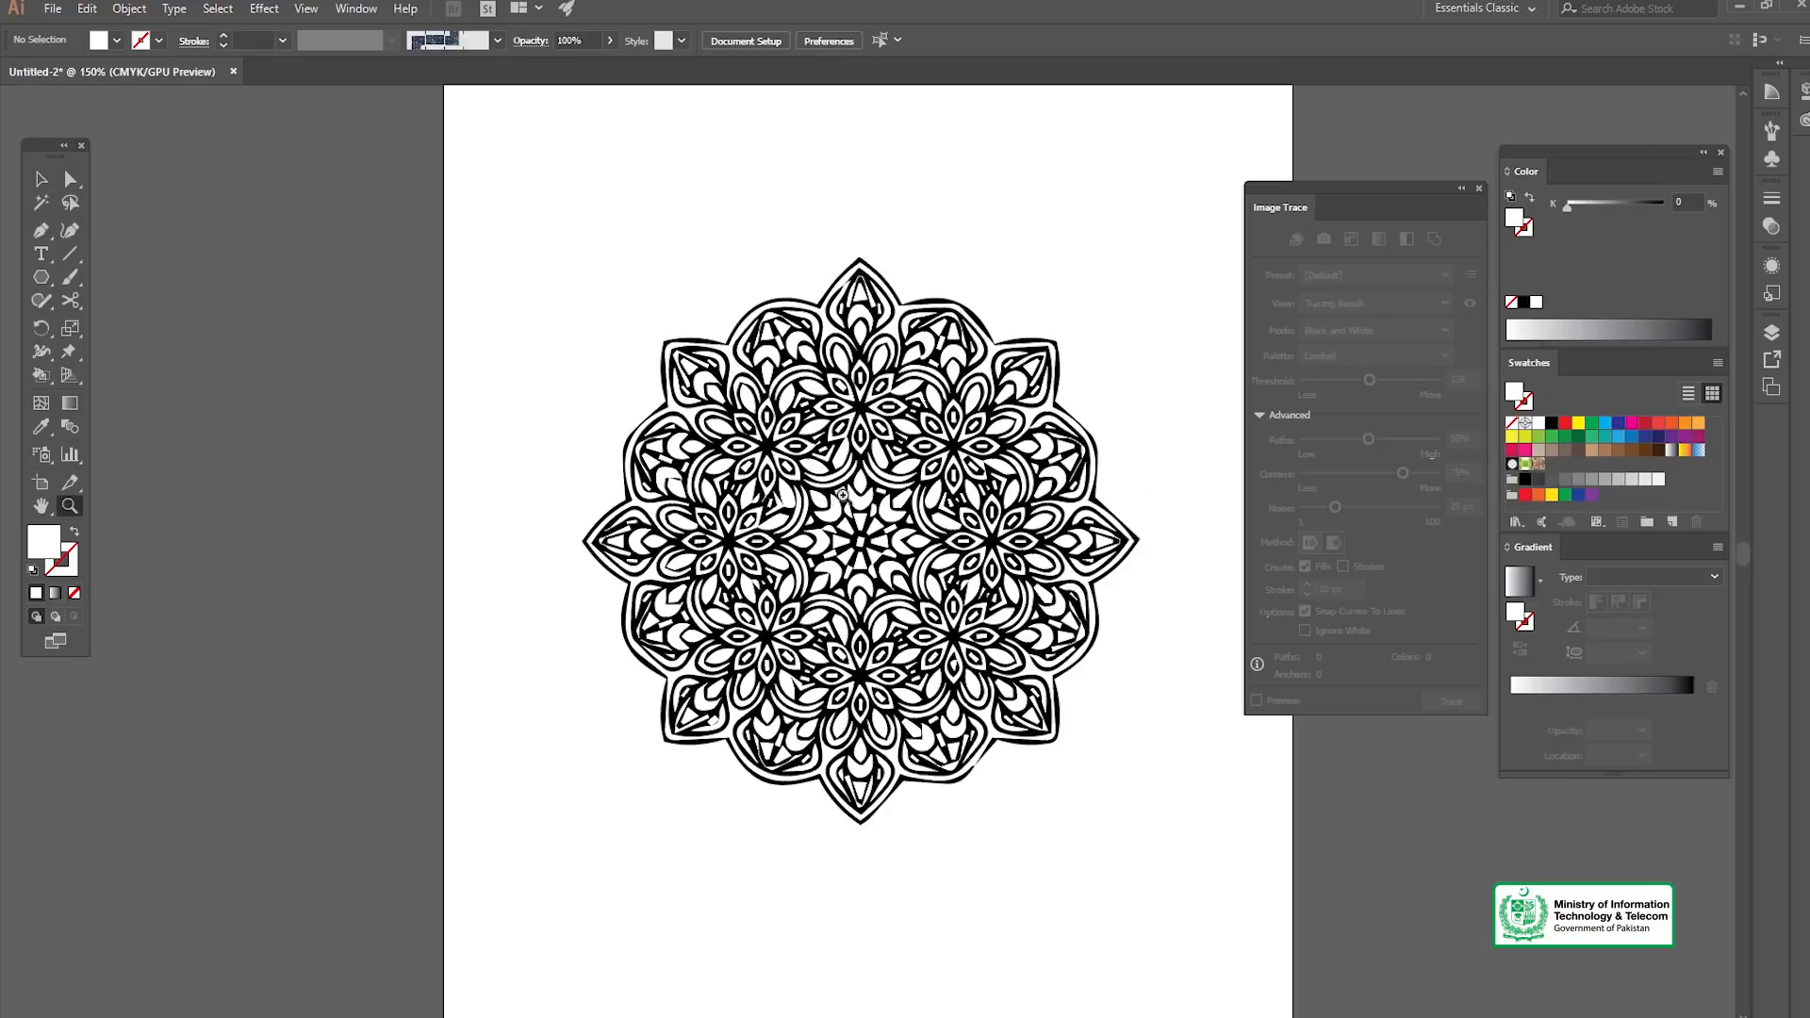
Examine the ungrouped mandala's vector shapes up close around its centre, ending with the whole artwork in view.
click(903, 506)
click(903, 506)
key(v)
drag(837, 516, 738, 417)
key(z)
alt+click(793, 518)
alt+click(839, 601)
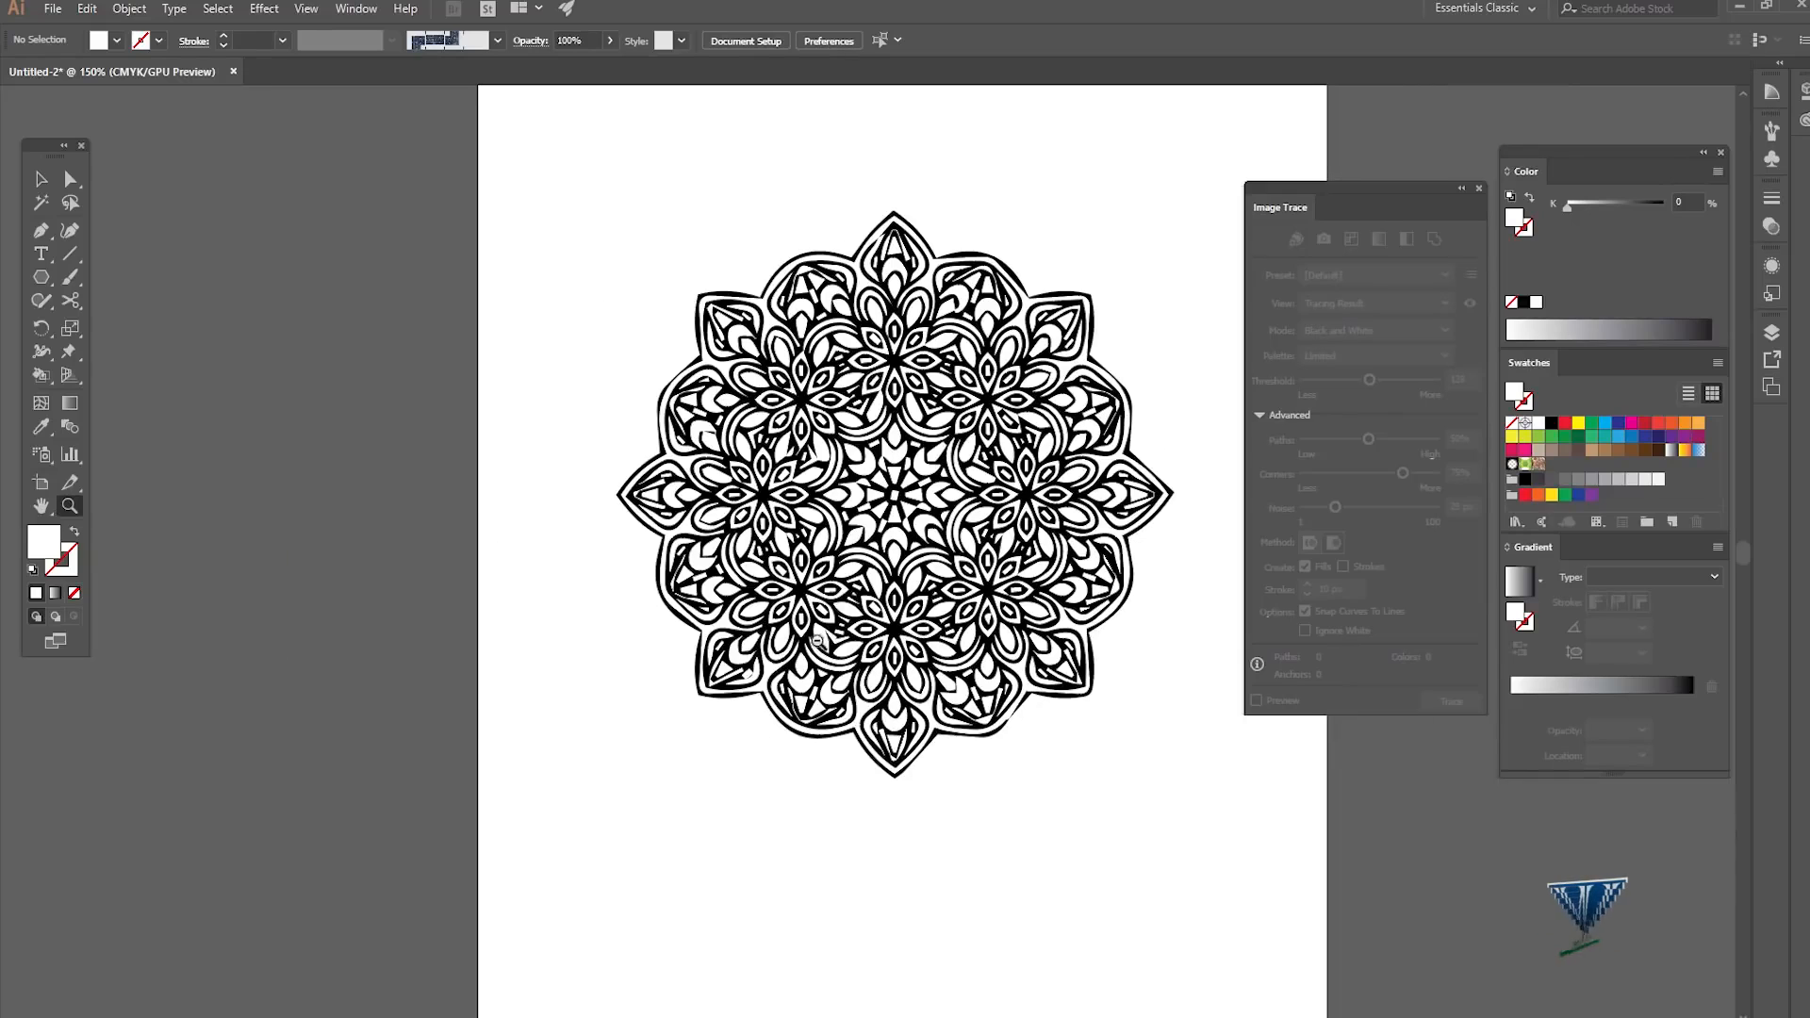
key(v)
drag(886, 553, 730, 547)
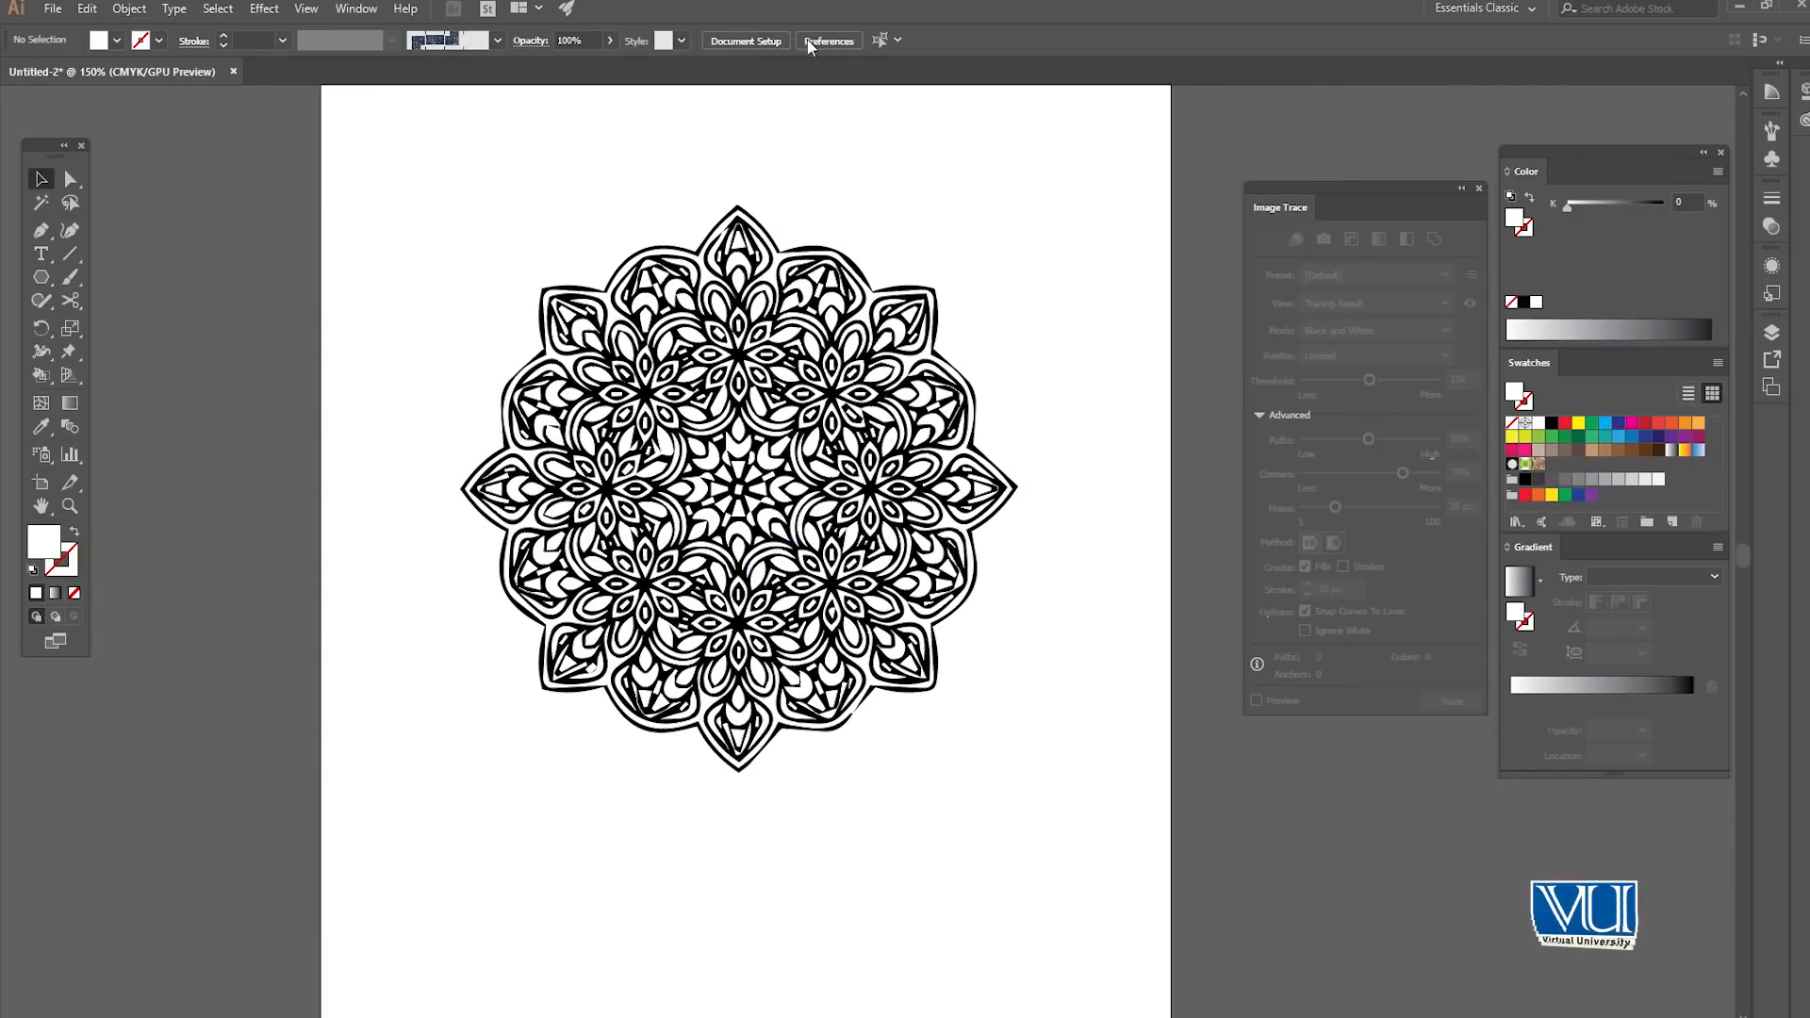
Delete the entire expanded mandala from the artboard and go to the superhero image.
drag(481, 159, 1030, 839)
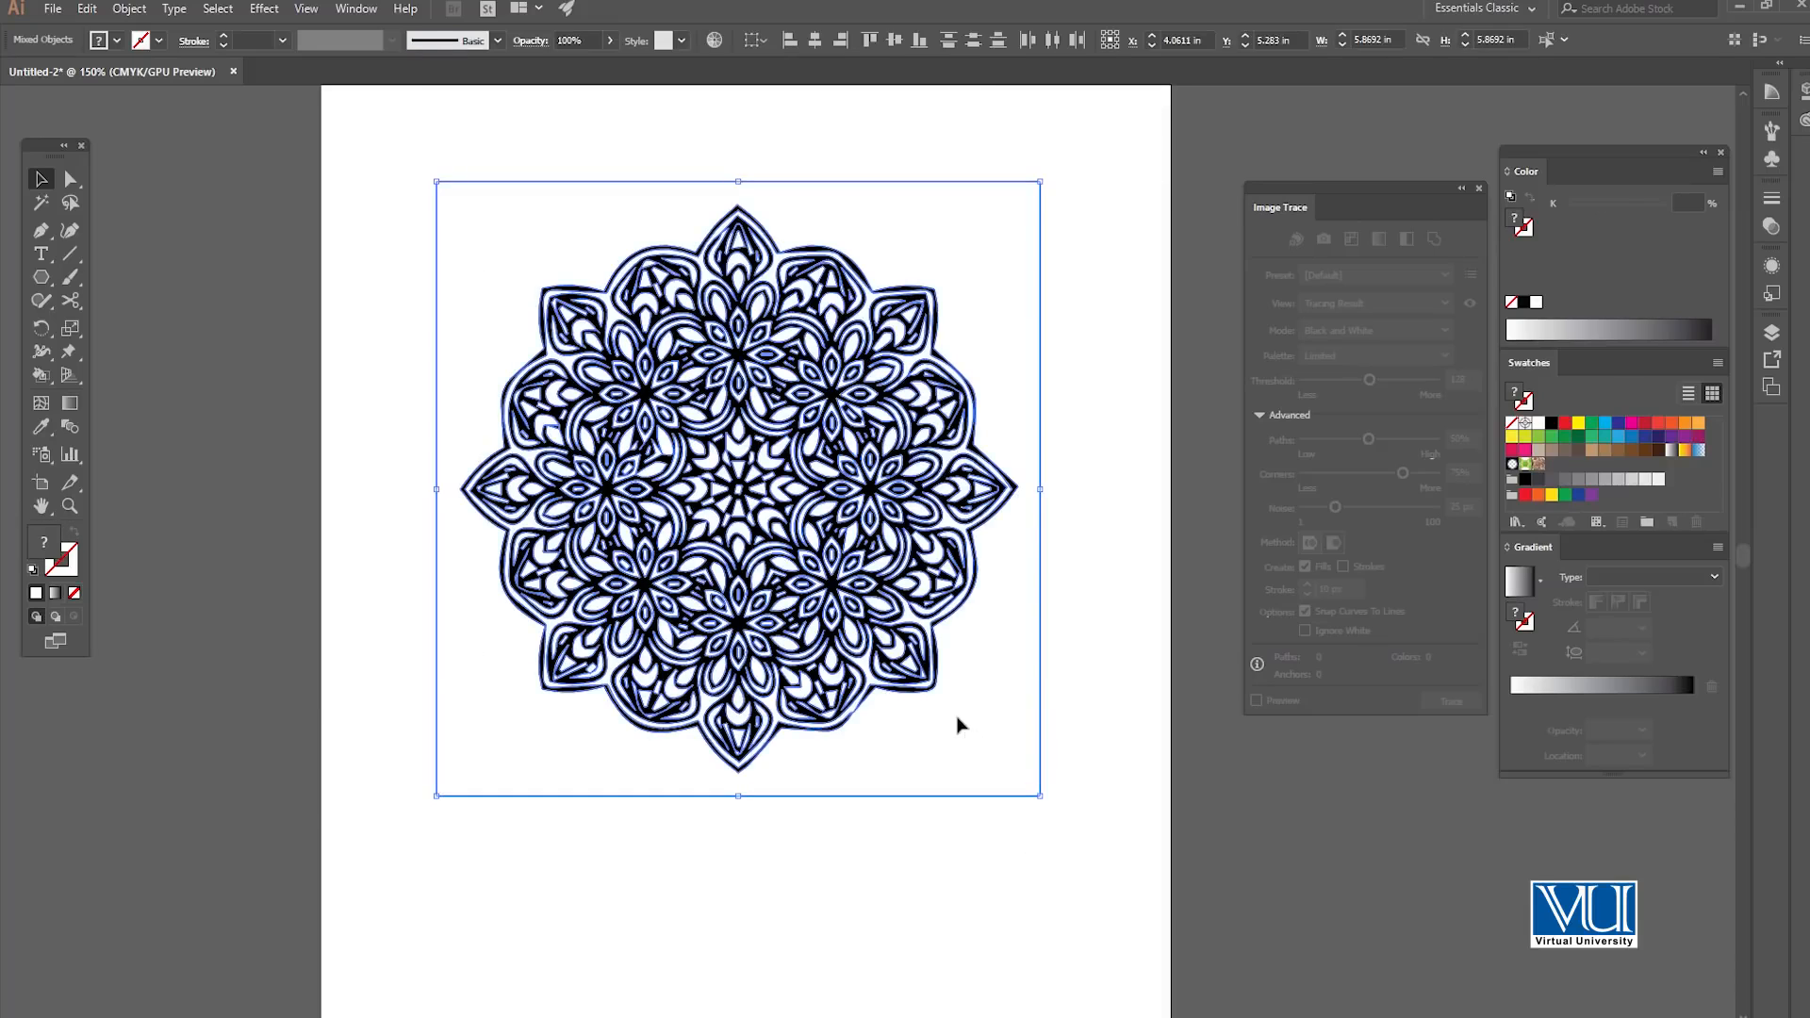
key(Delete)
scroll(694, 534, left, 10)
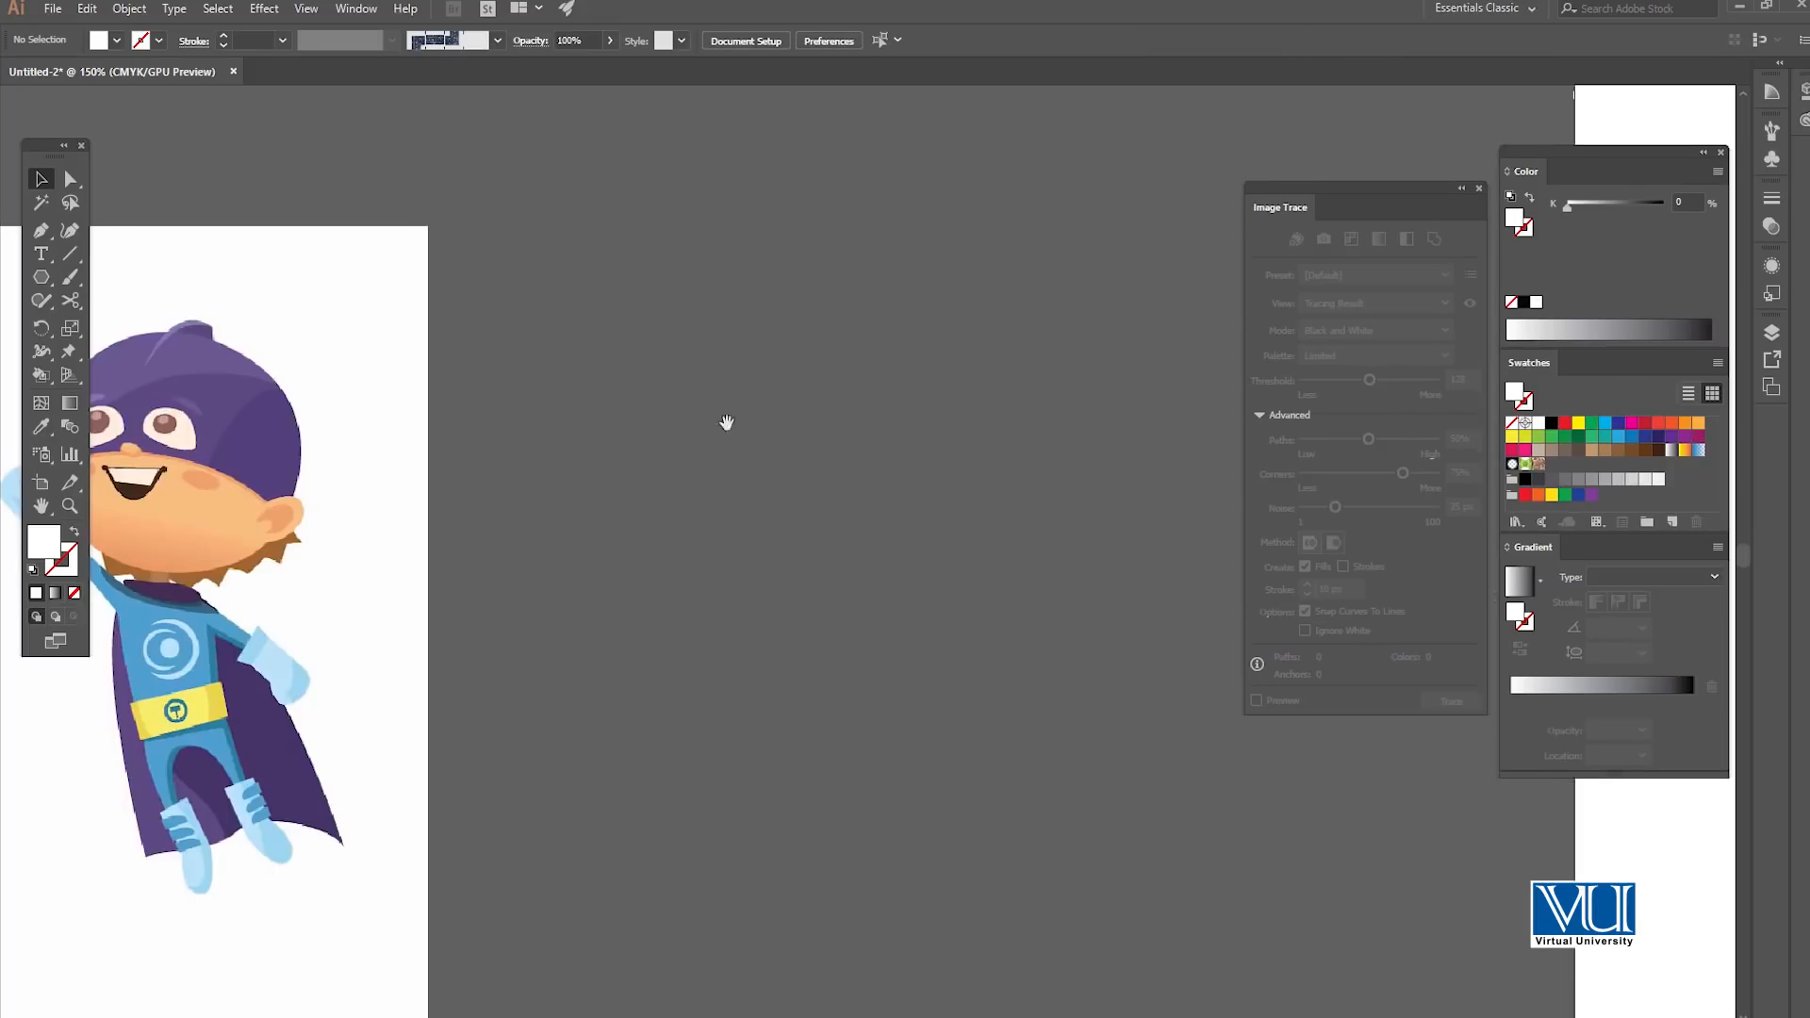
Reposition the linked superhero image near the middle of its artboard and embed it in the document.
drag(299, 477, 971, 474)
drag(1087, 497, 1051, 452)
drag(1036, 490, 582, 489)
drag(497, 468, 866, 475)
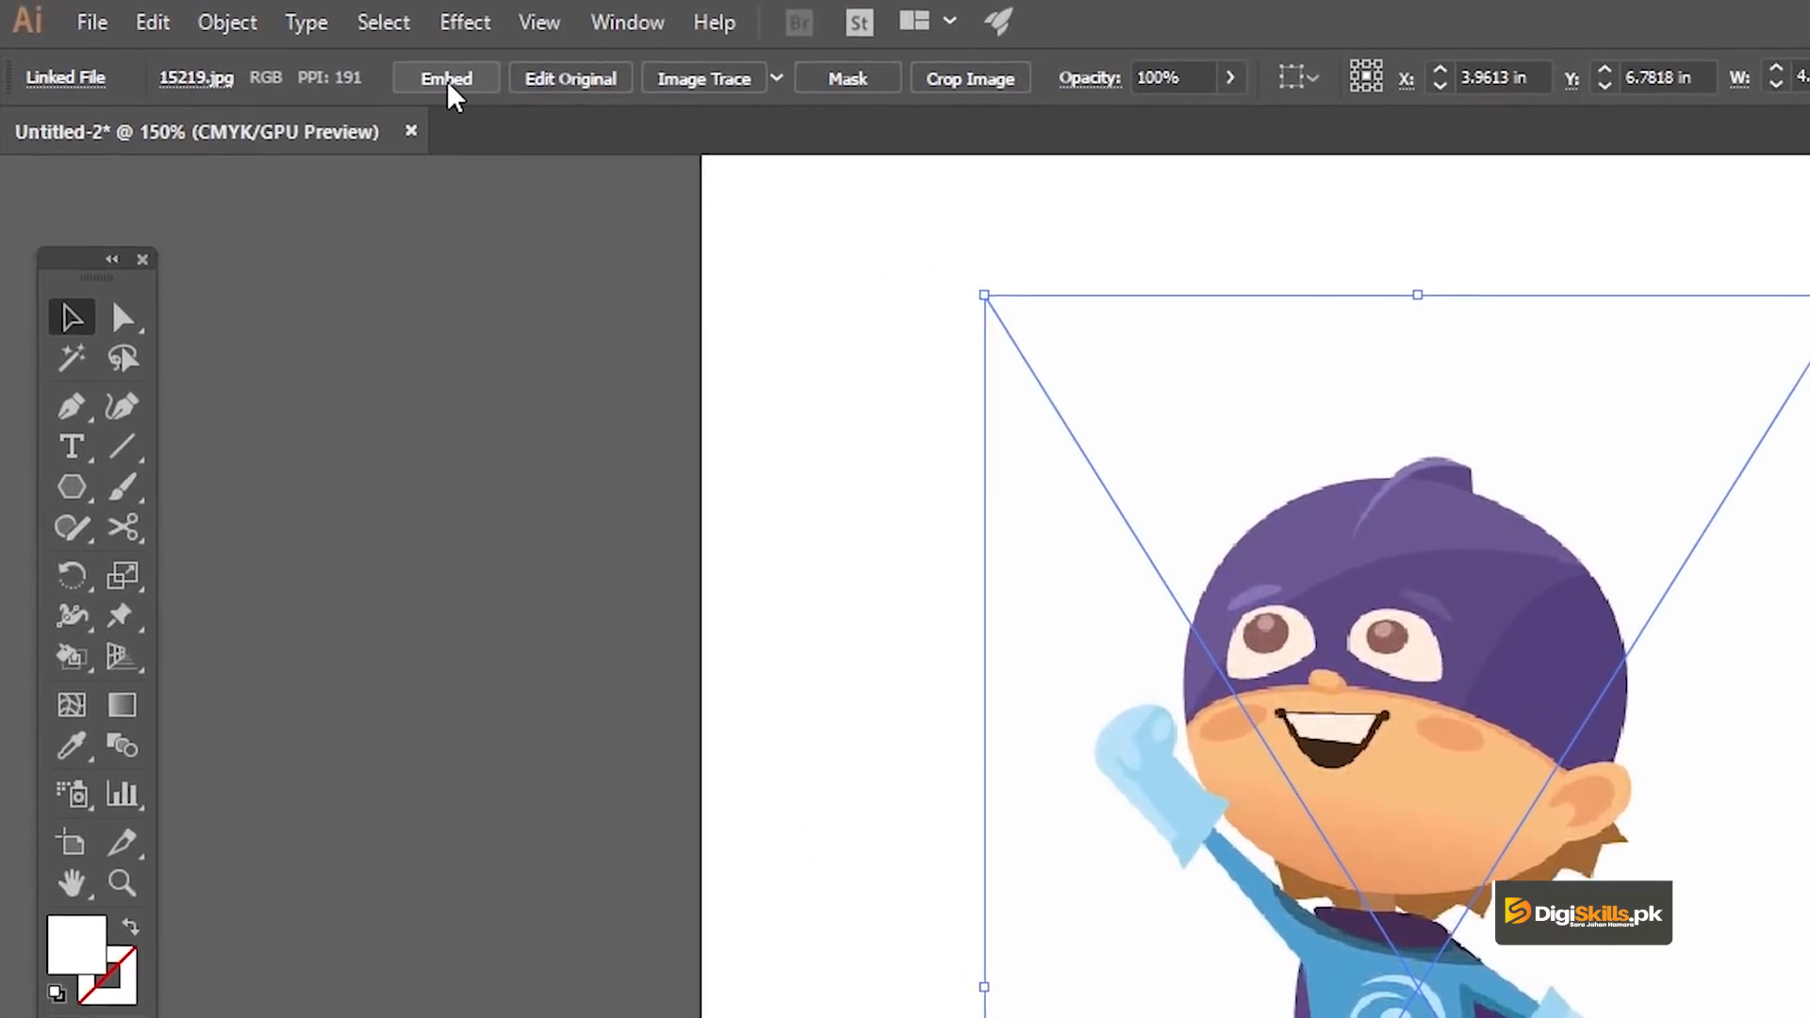
click(450, 83)
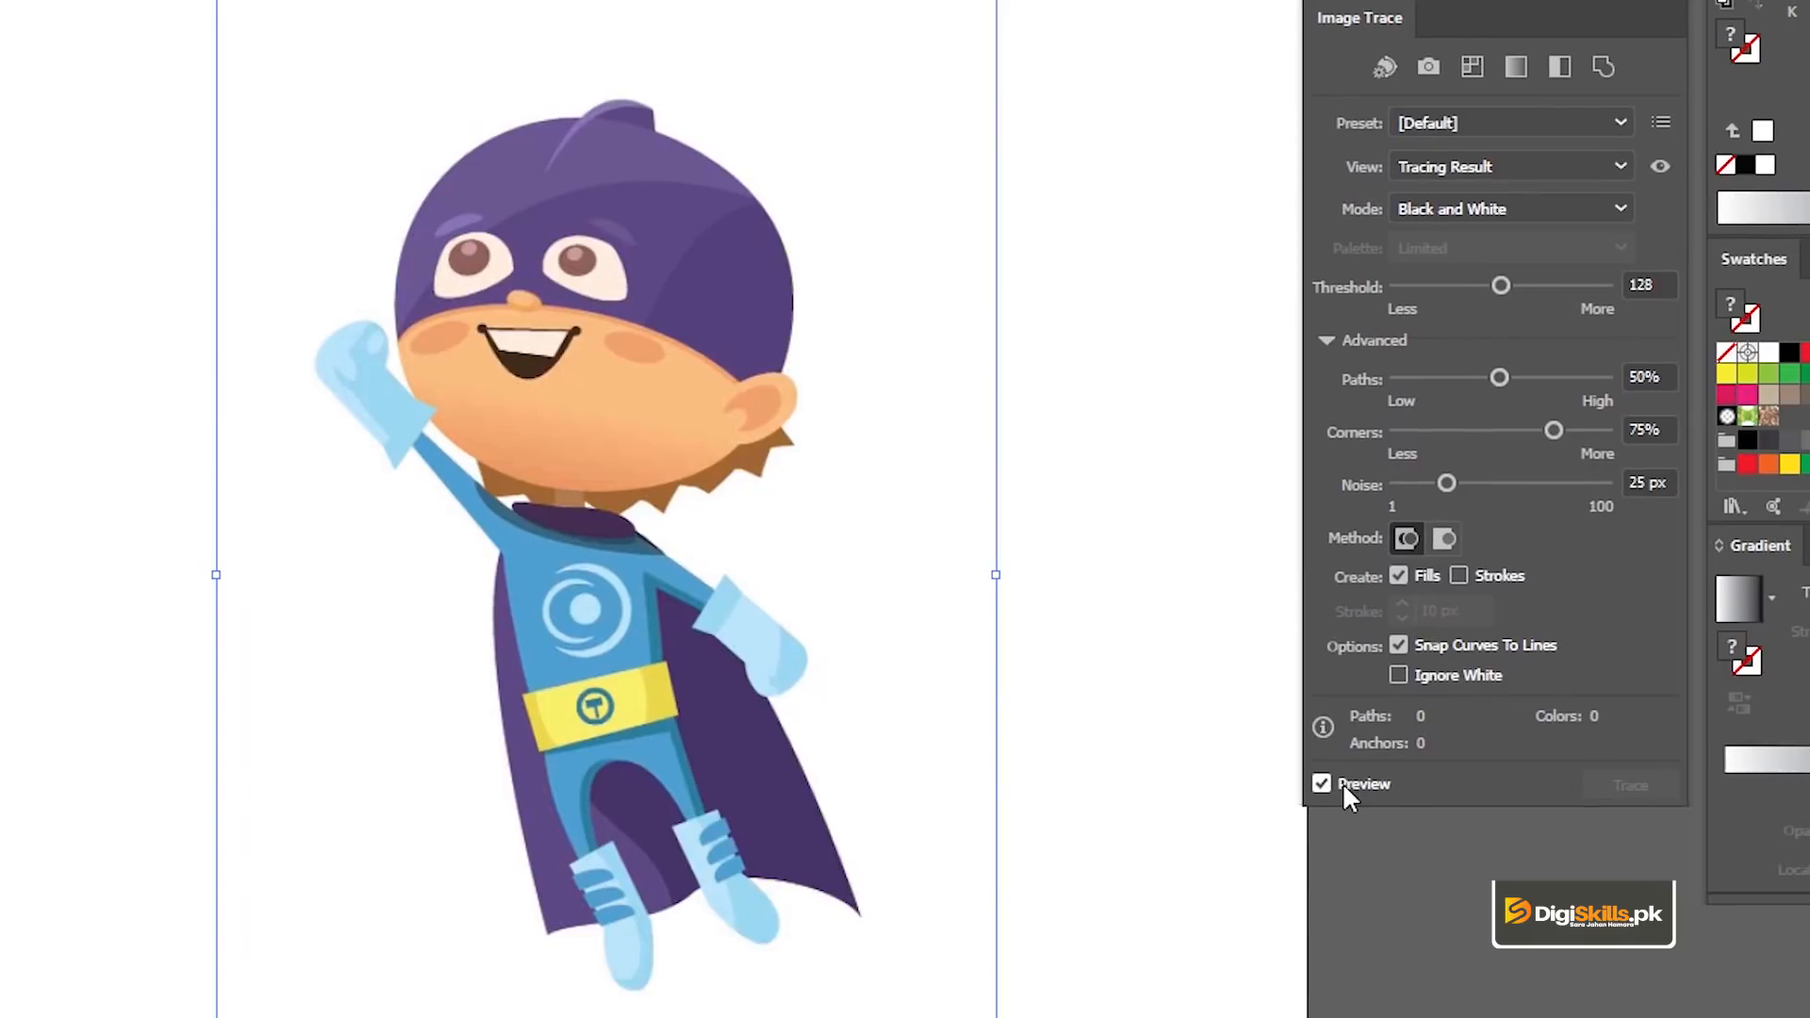
Enable the trace preview for the superhero image and set the tracing mode to Color.
click(1342, 782)
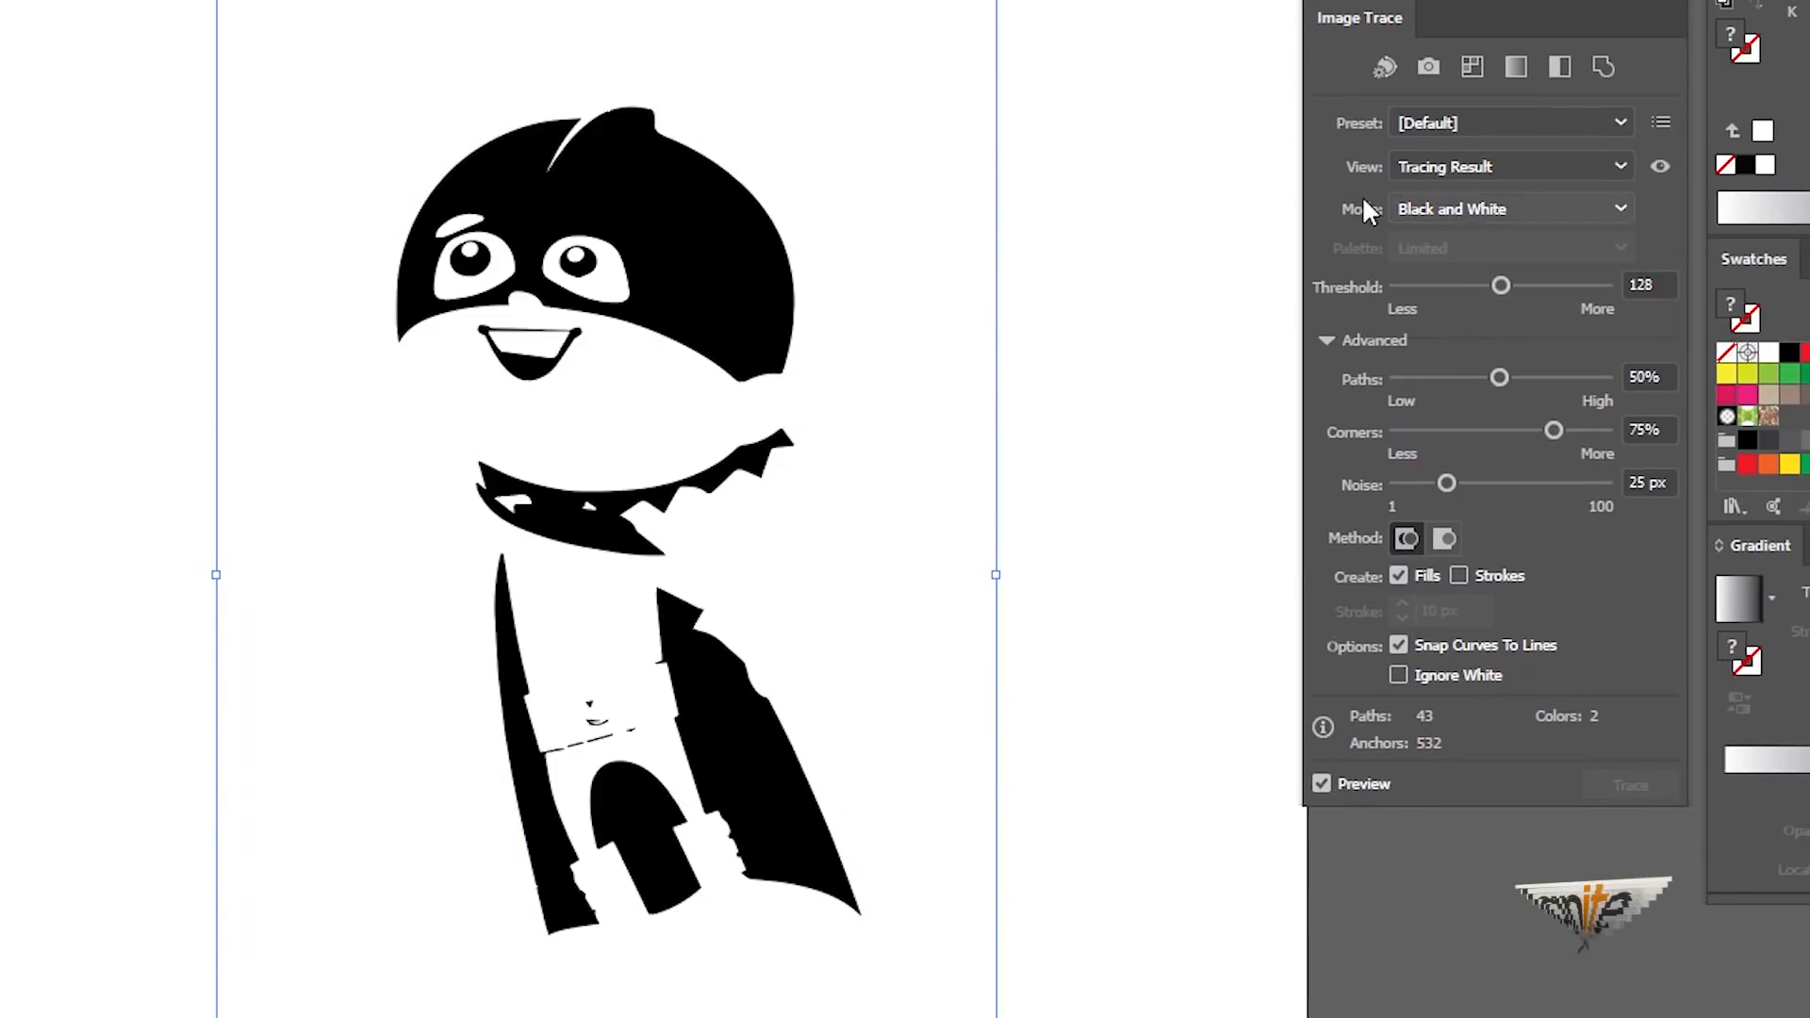
click(1457, 205)
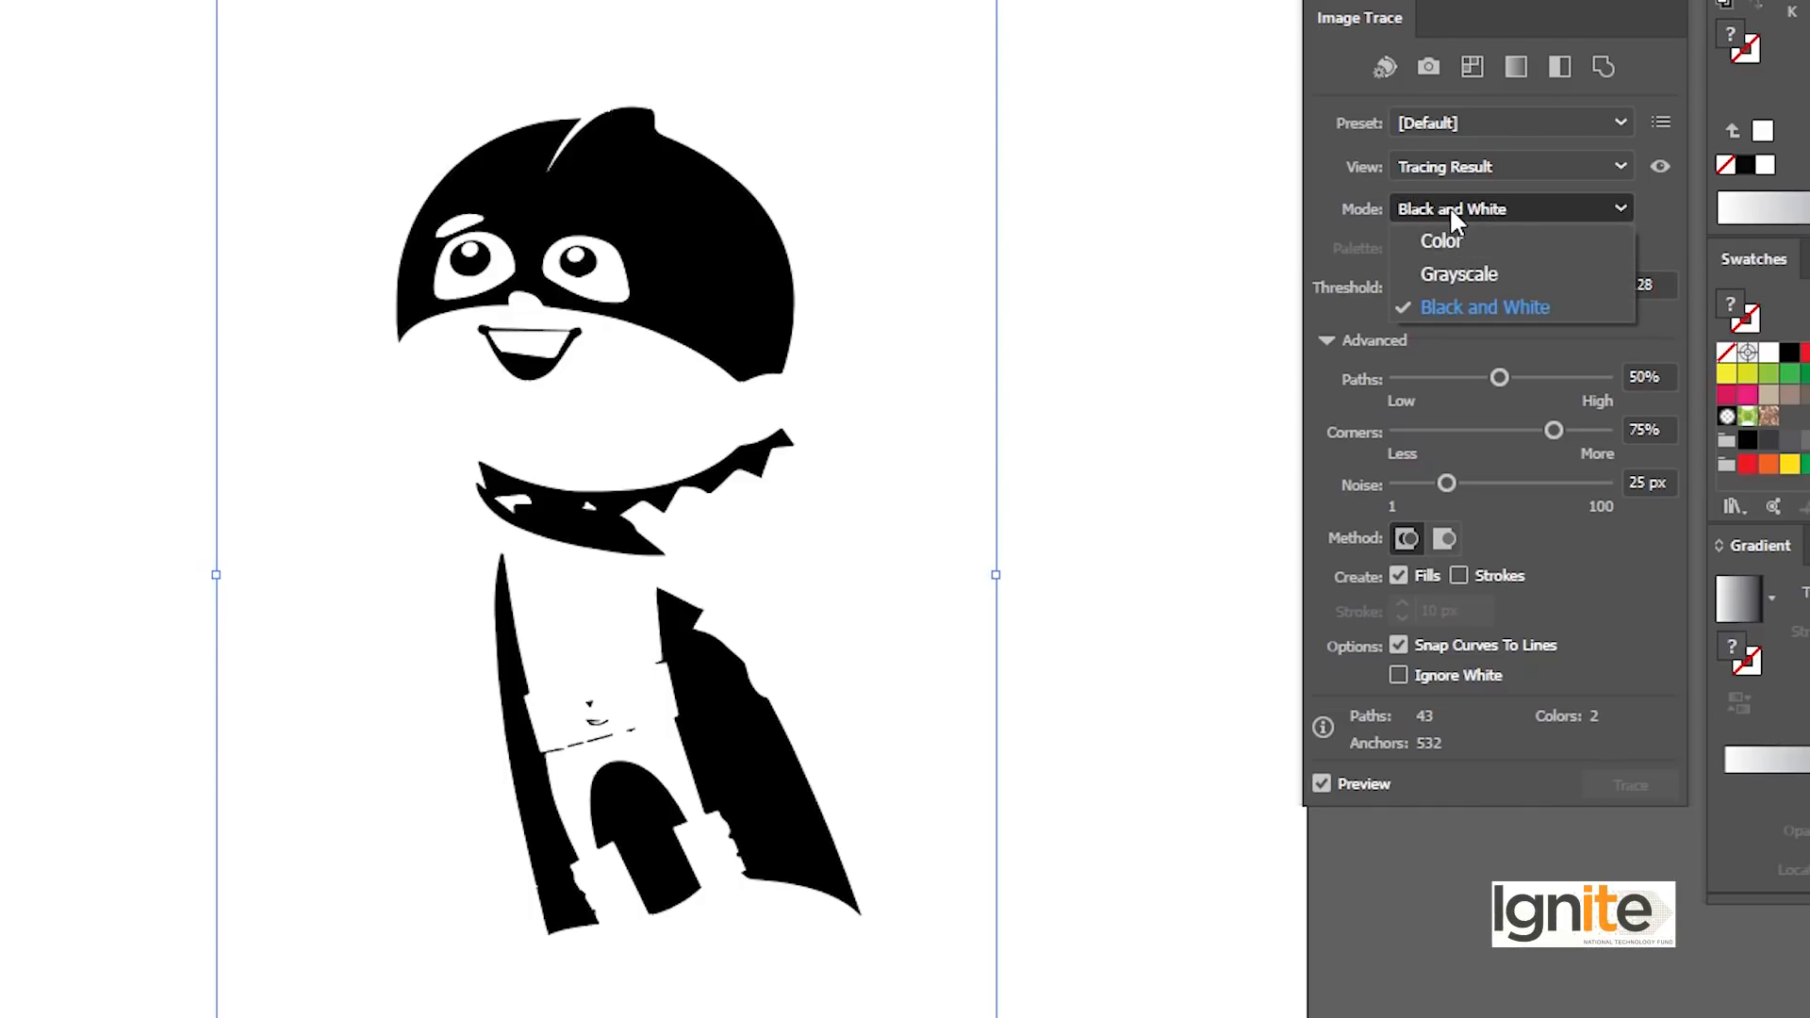
click(1452, 207)
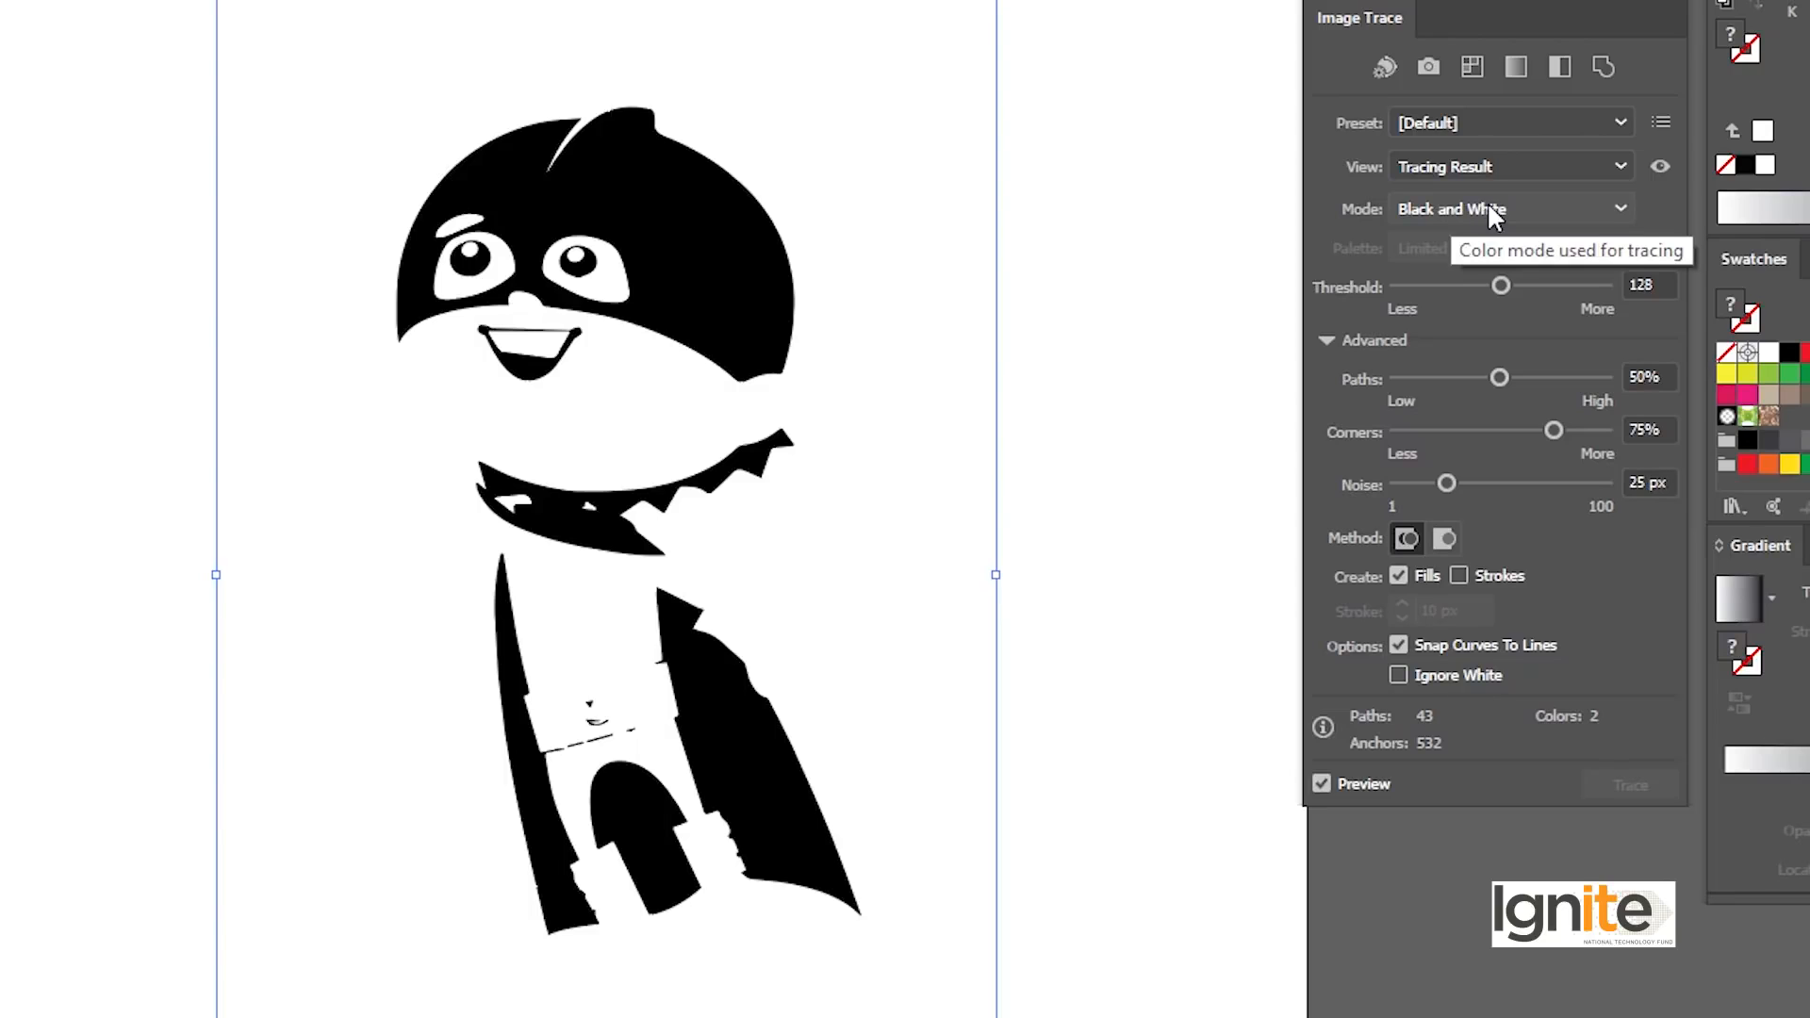
click(1488, 207)
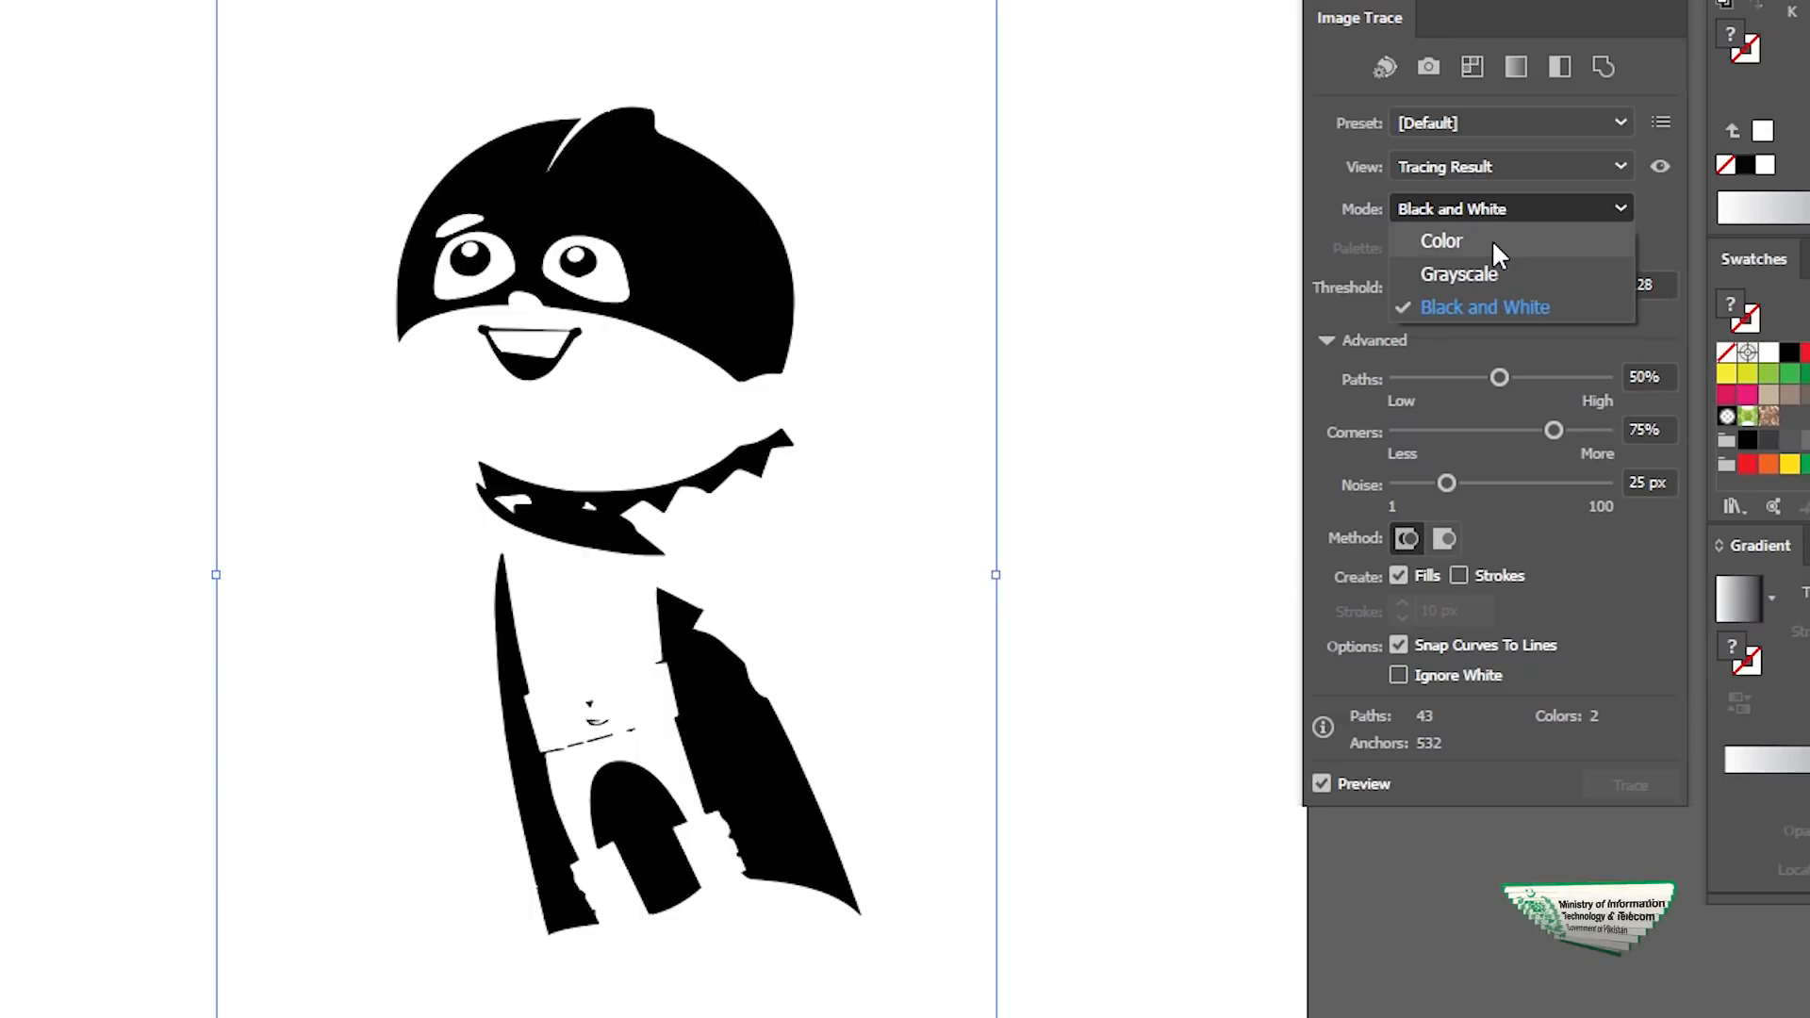
click(1492, 239)
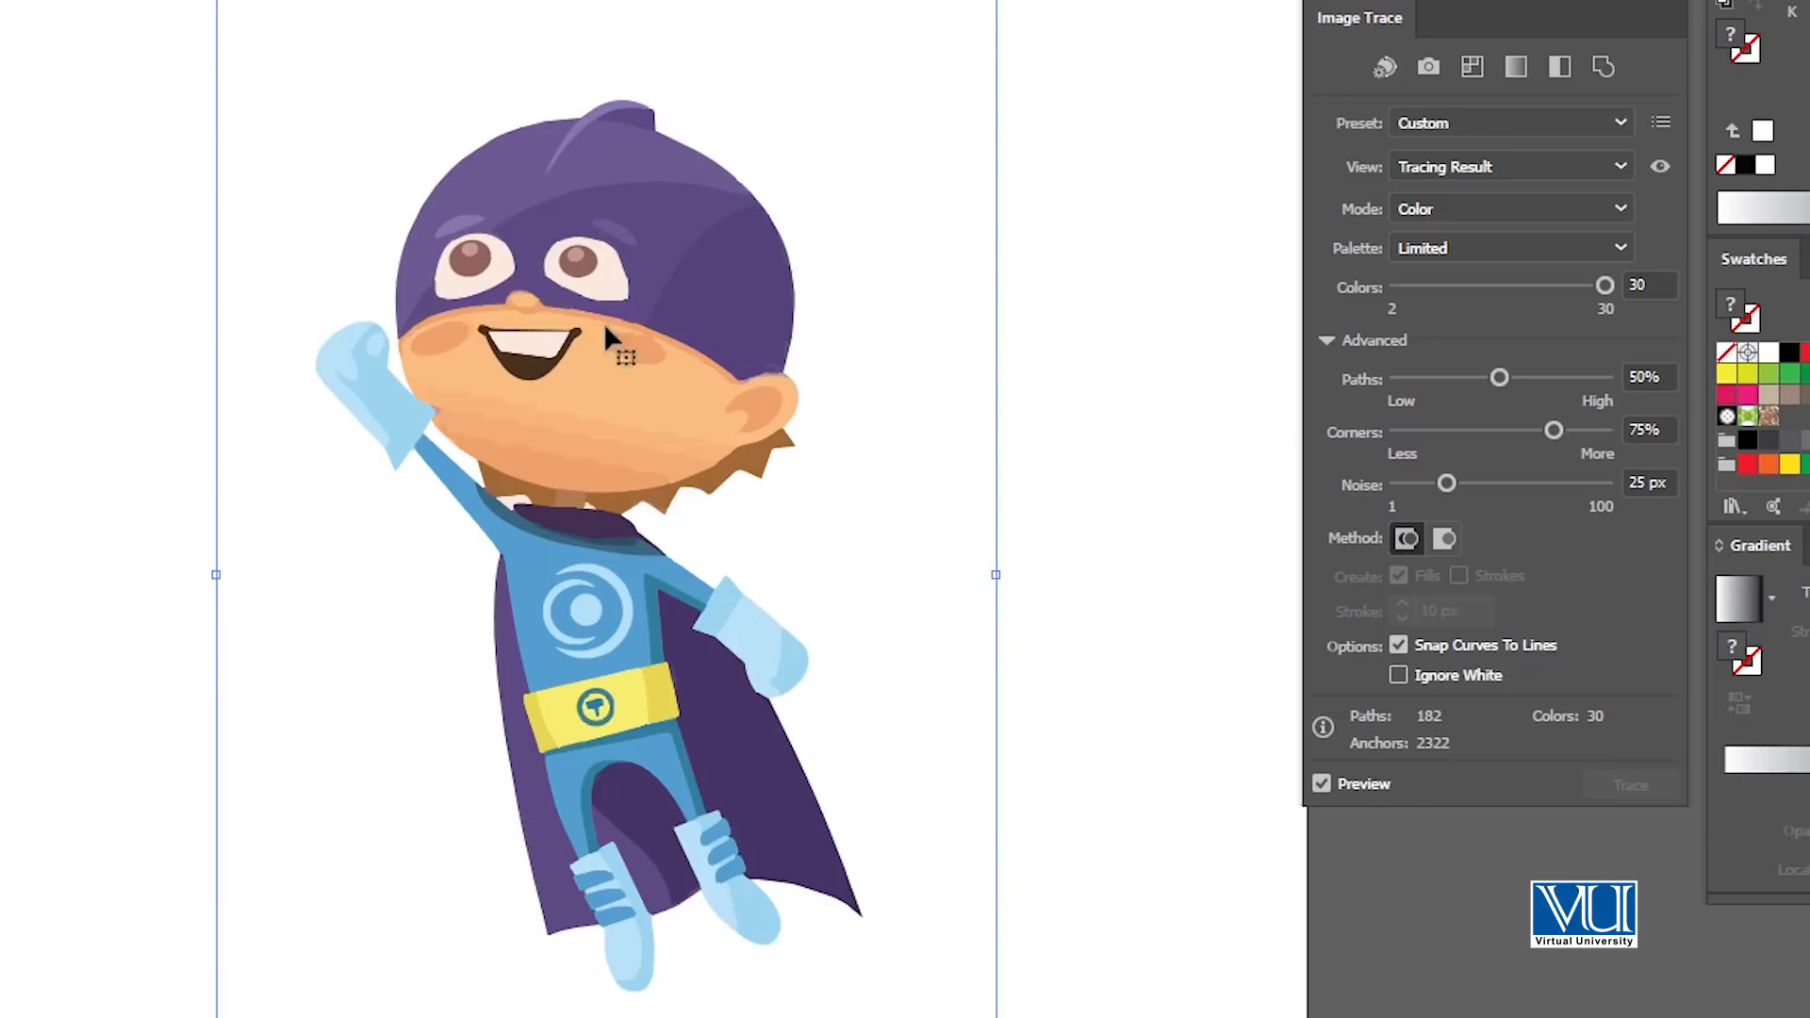
Compare the colour trace with the original image up close around the superhero's eyes, mouth and mask.
click(633, 357)
click(711, 409)
click(796, 598)
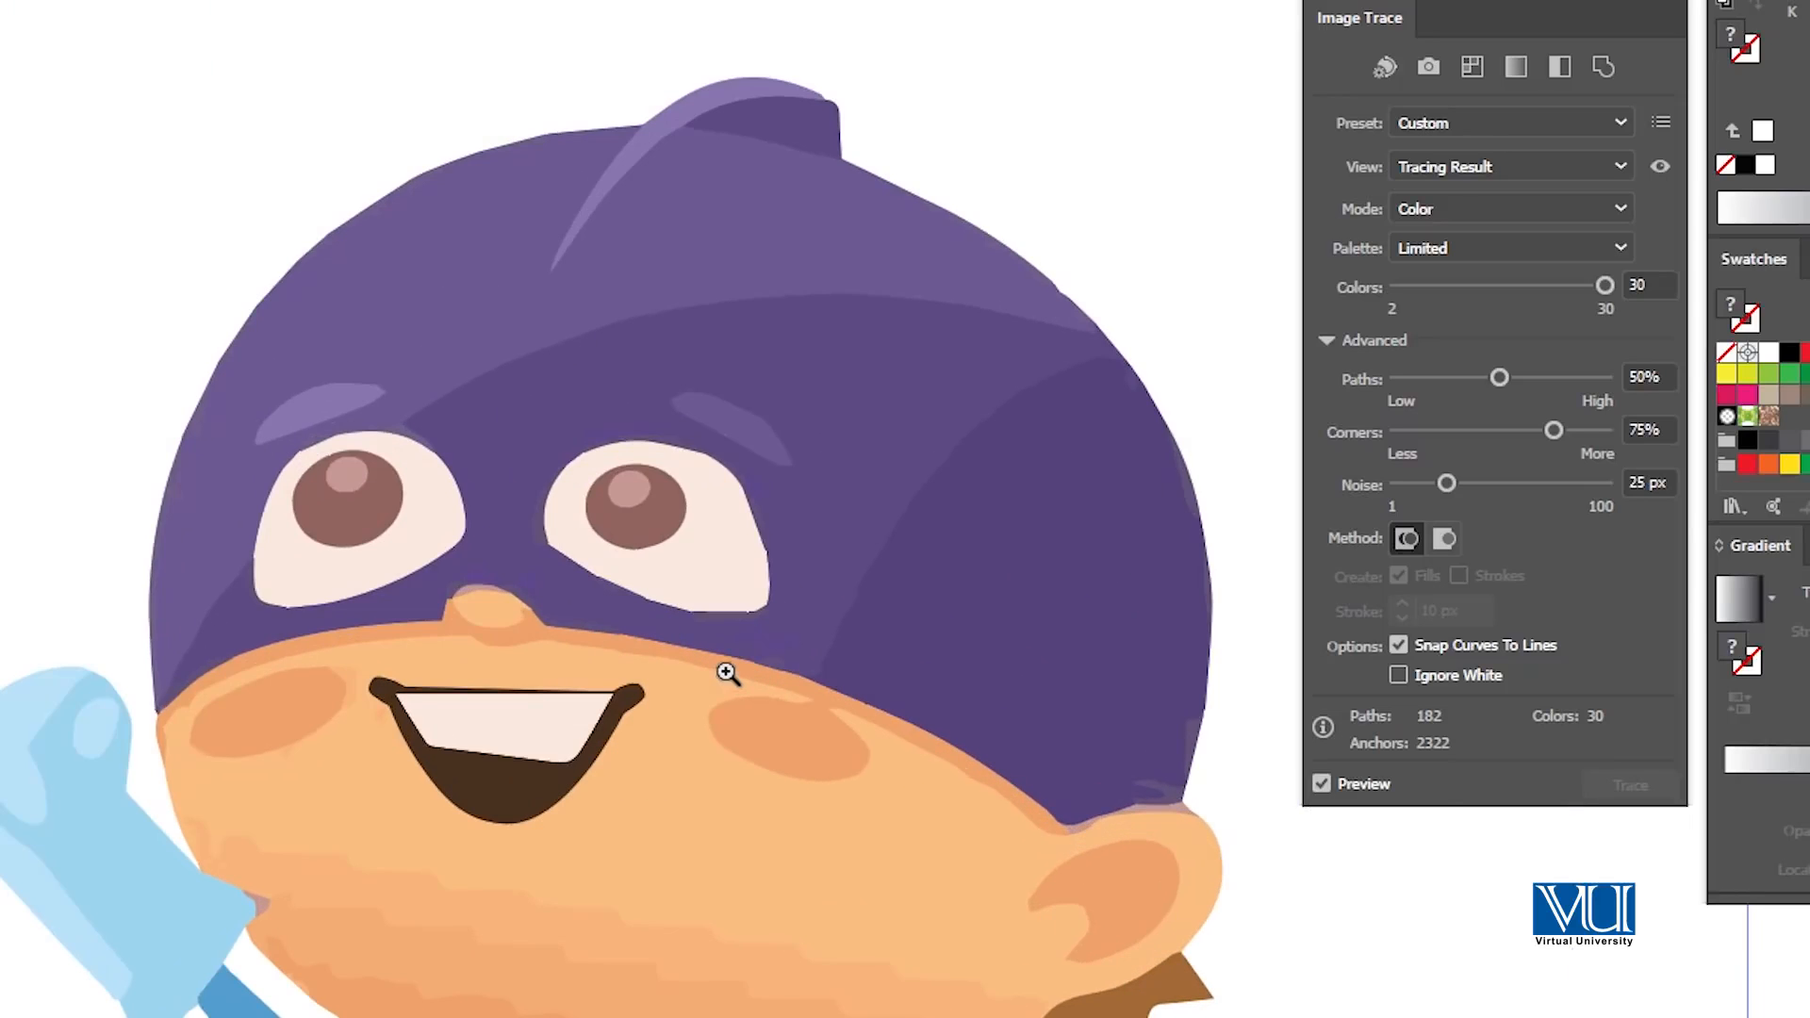
click(727, 675)
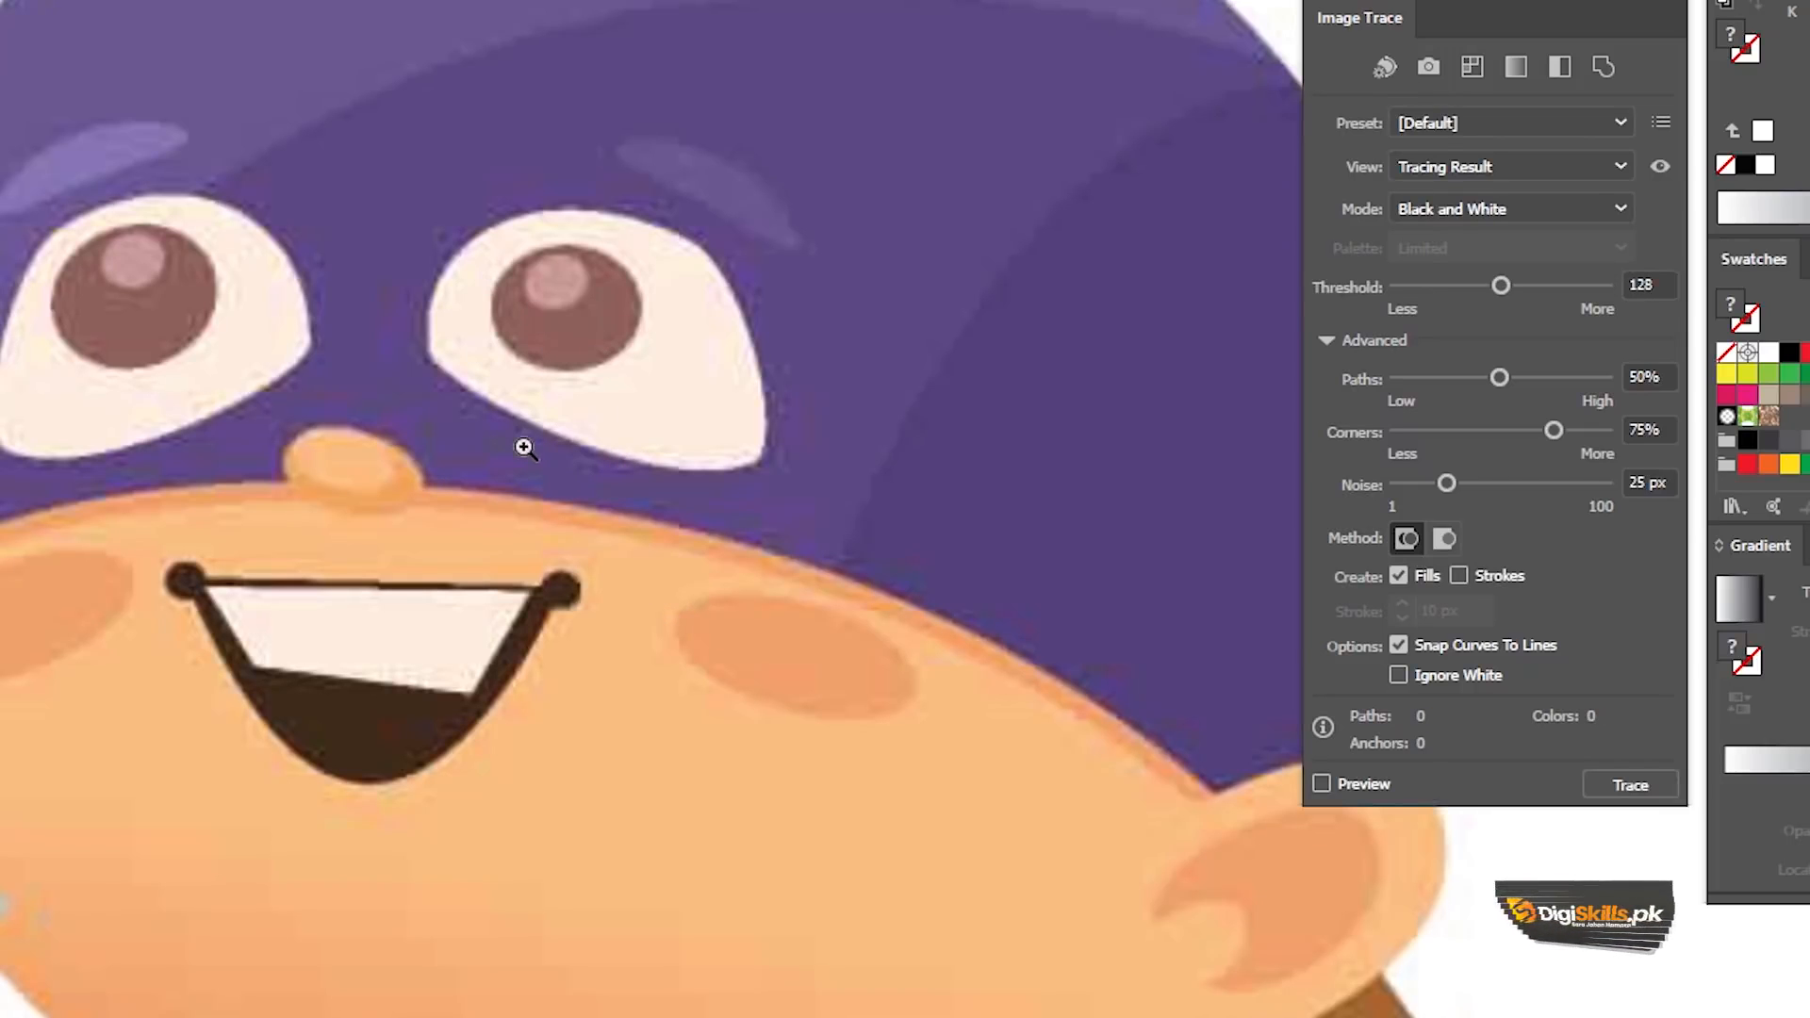
click(613, 531)
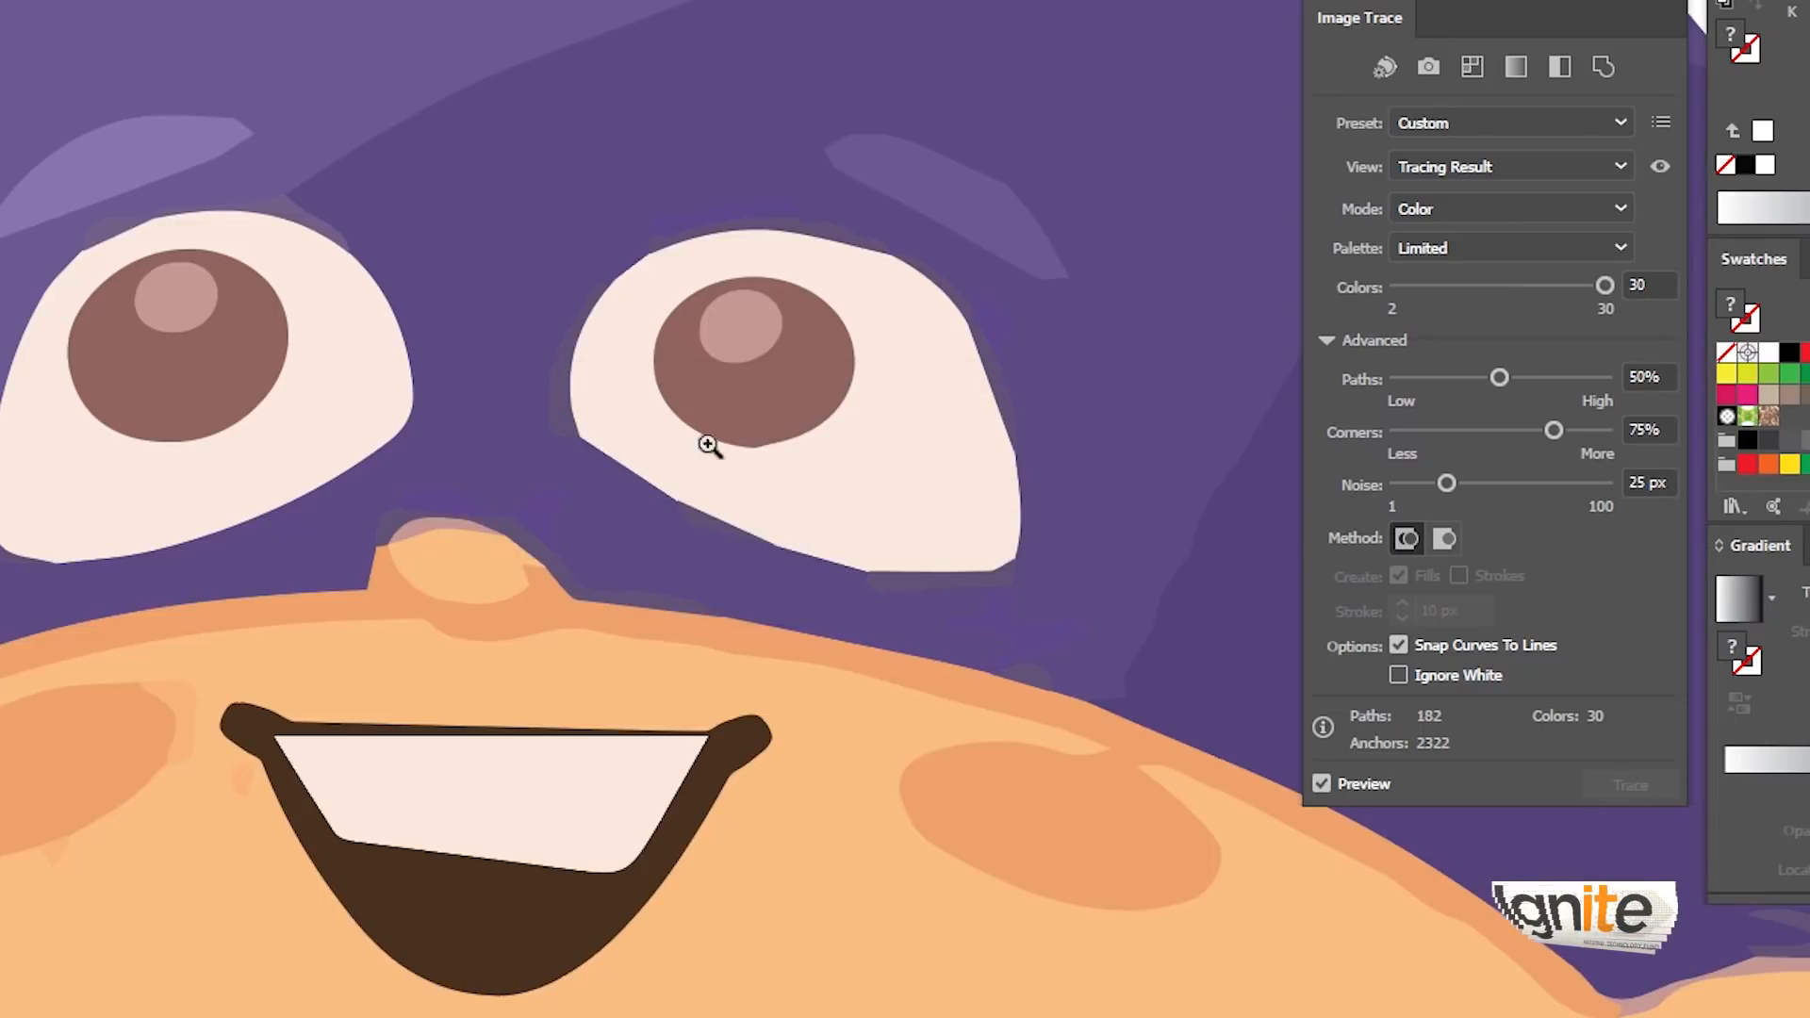
click(598, 416)
click(646, 517)
click(734, 633)
alt+click(733, 634)
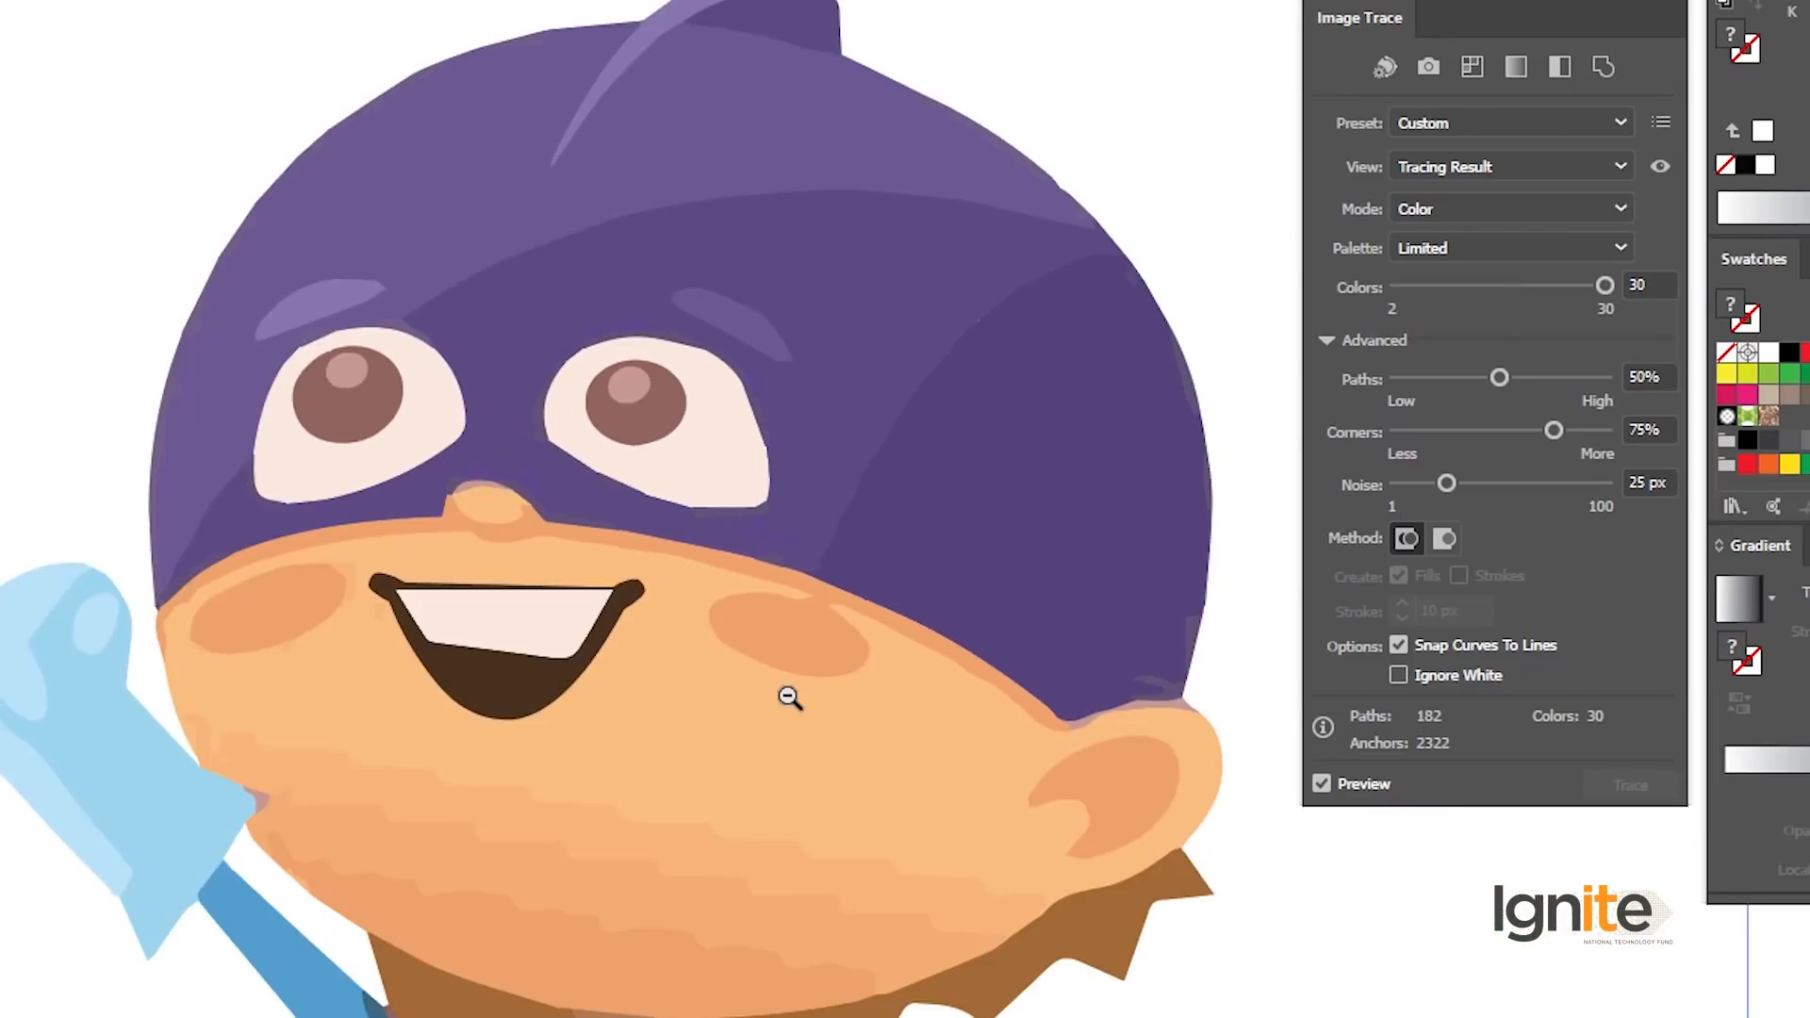
Expand the superhero's colour trace into editable paths and deselect it.
alt+click(788, 695)
alt+click(773, 679)
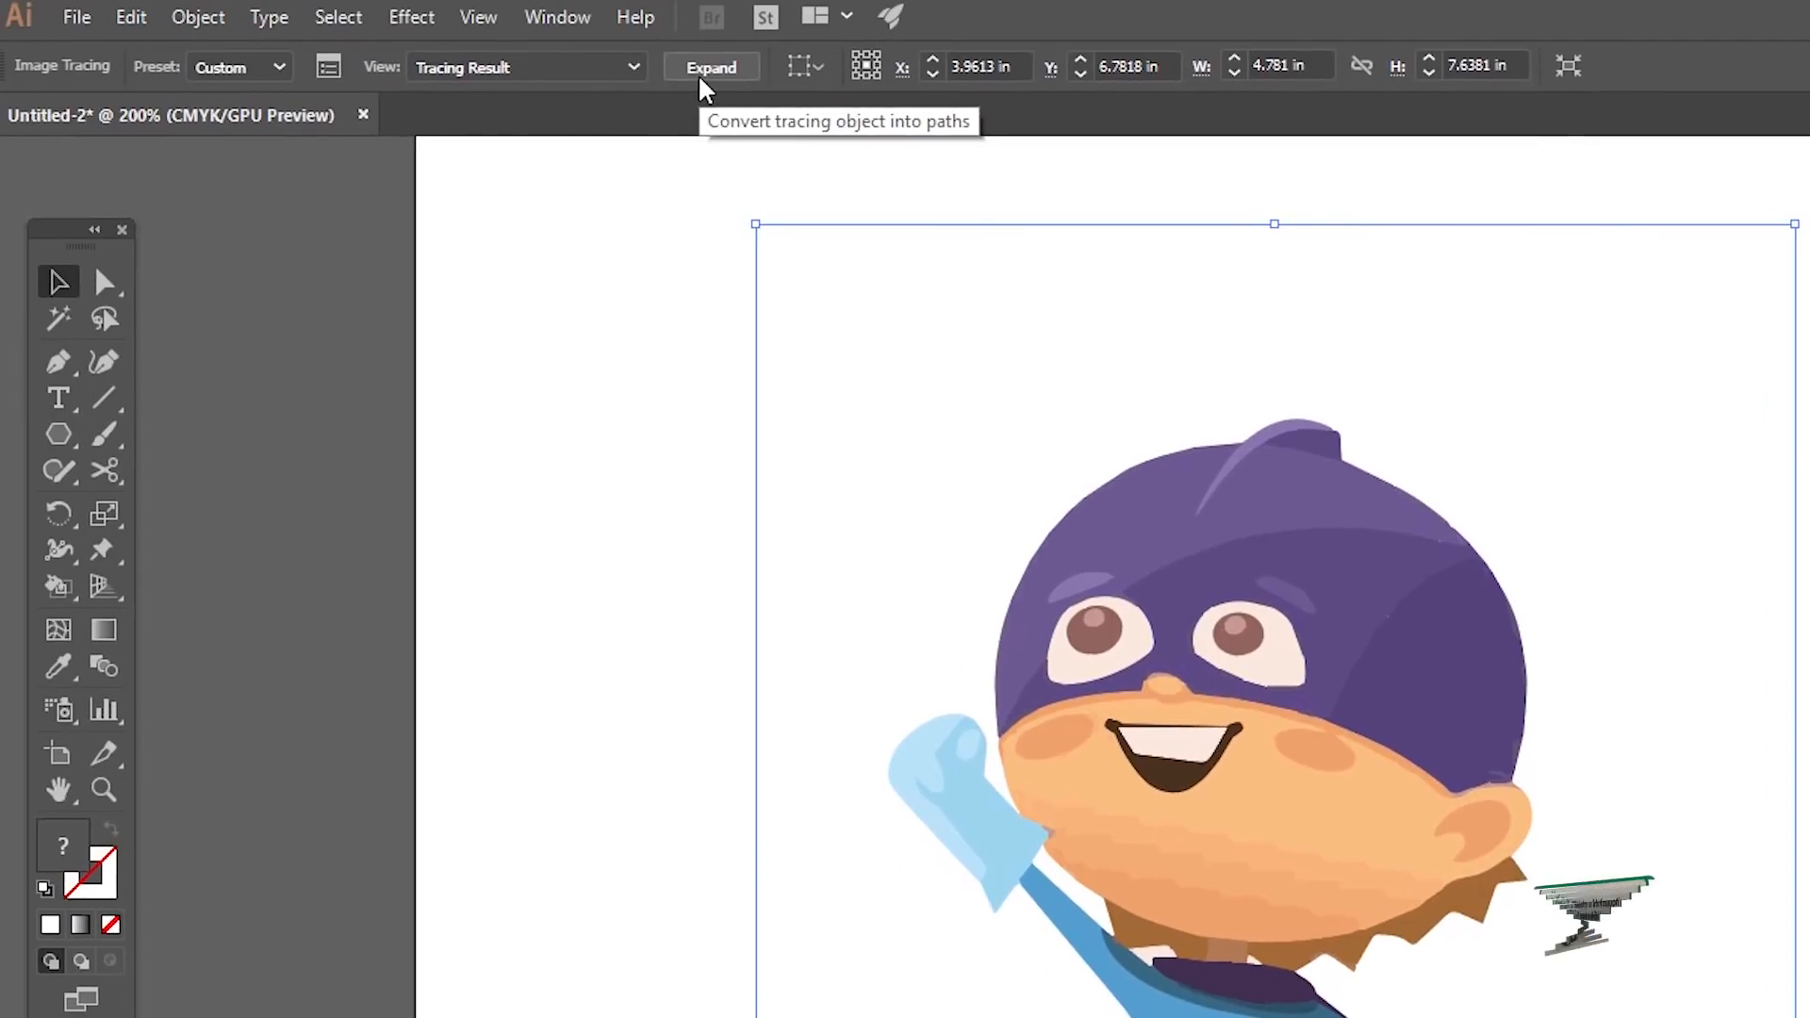
click(703, 76)
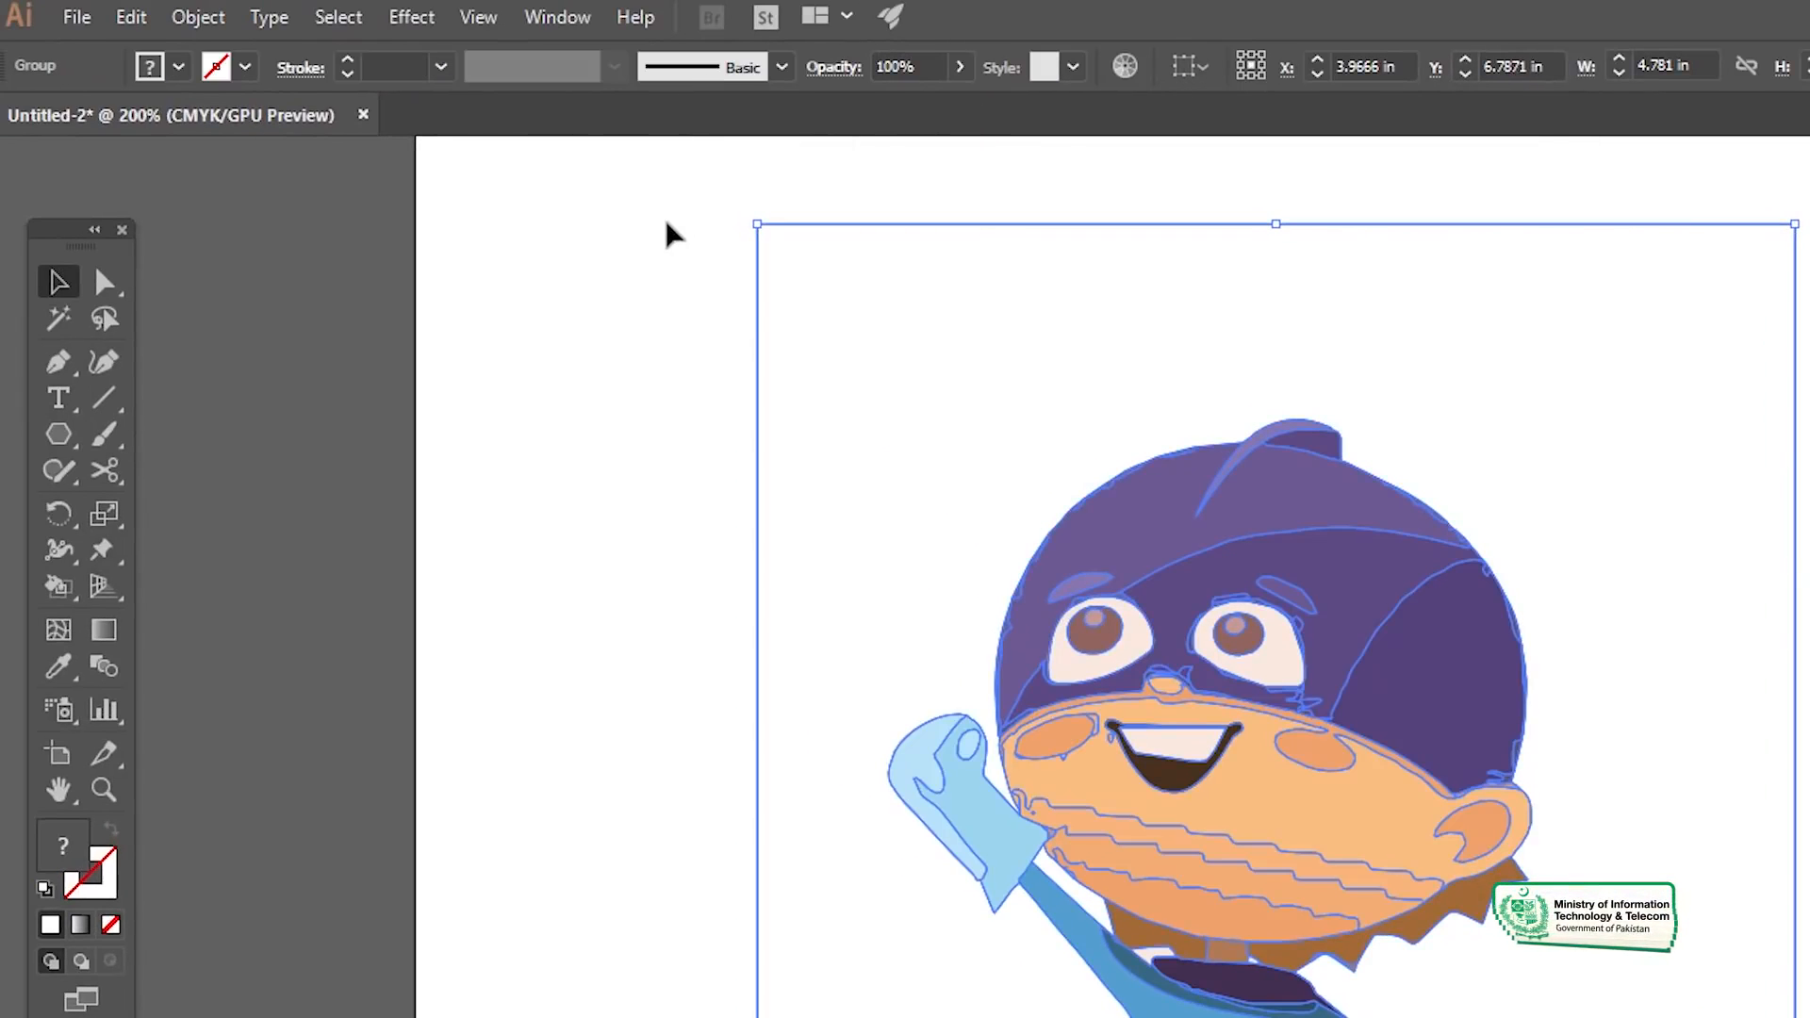
click(660, 434)
Delete the expanded superhero artwork and close the Image Trace settings.
drag(752, 336, 809, 373)
key(Delete)
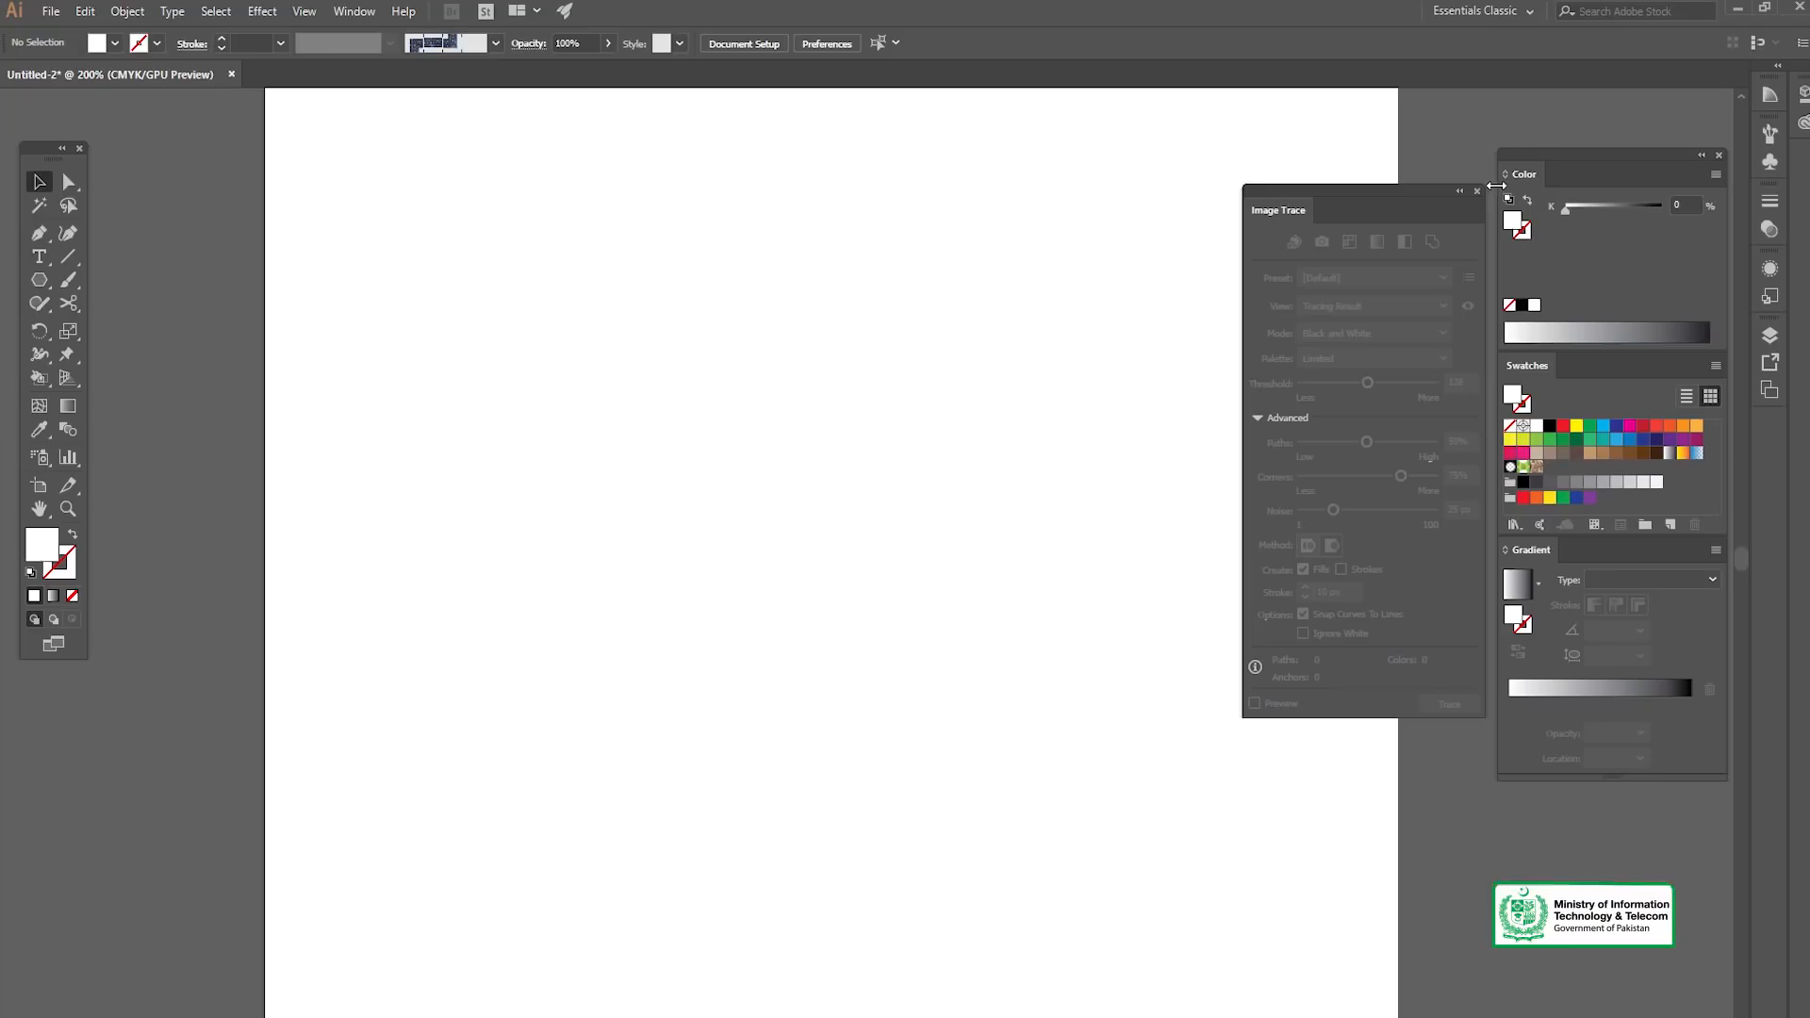
click(1477, 191)
Draw a hexagon about 1.24 in wide and 1.08 in high, and give it a #020202 stroke.
click(37, 286)
drag(805, 360, 854, 435)
key(v)
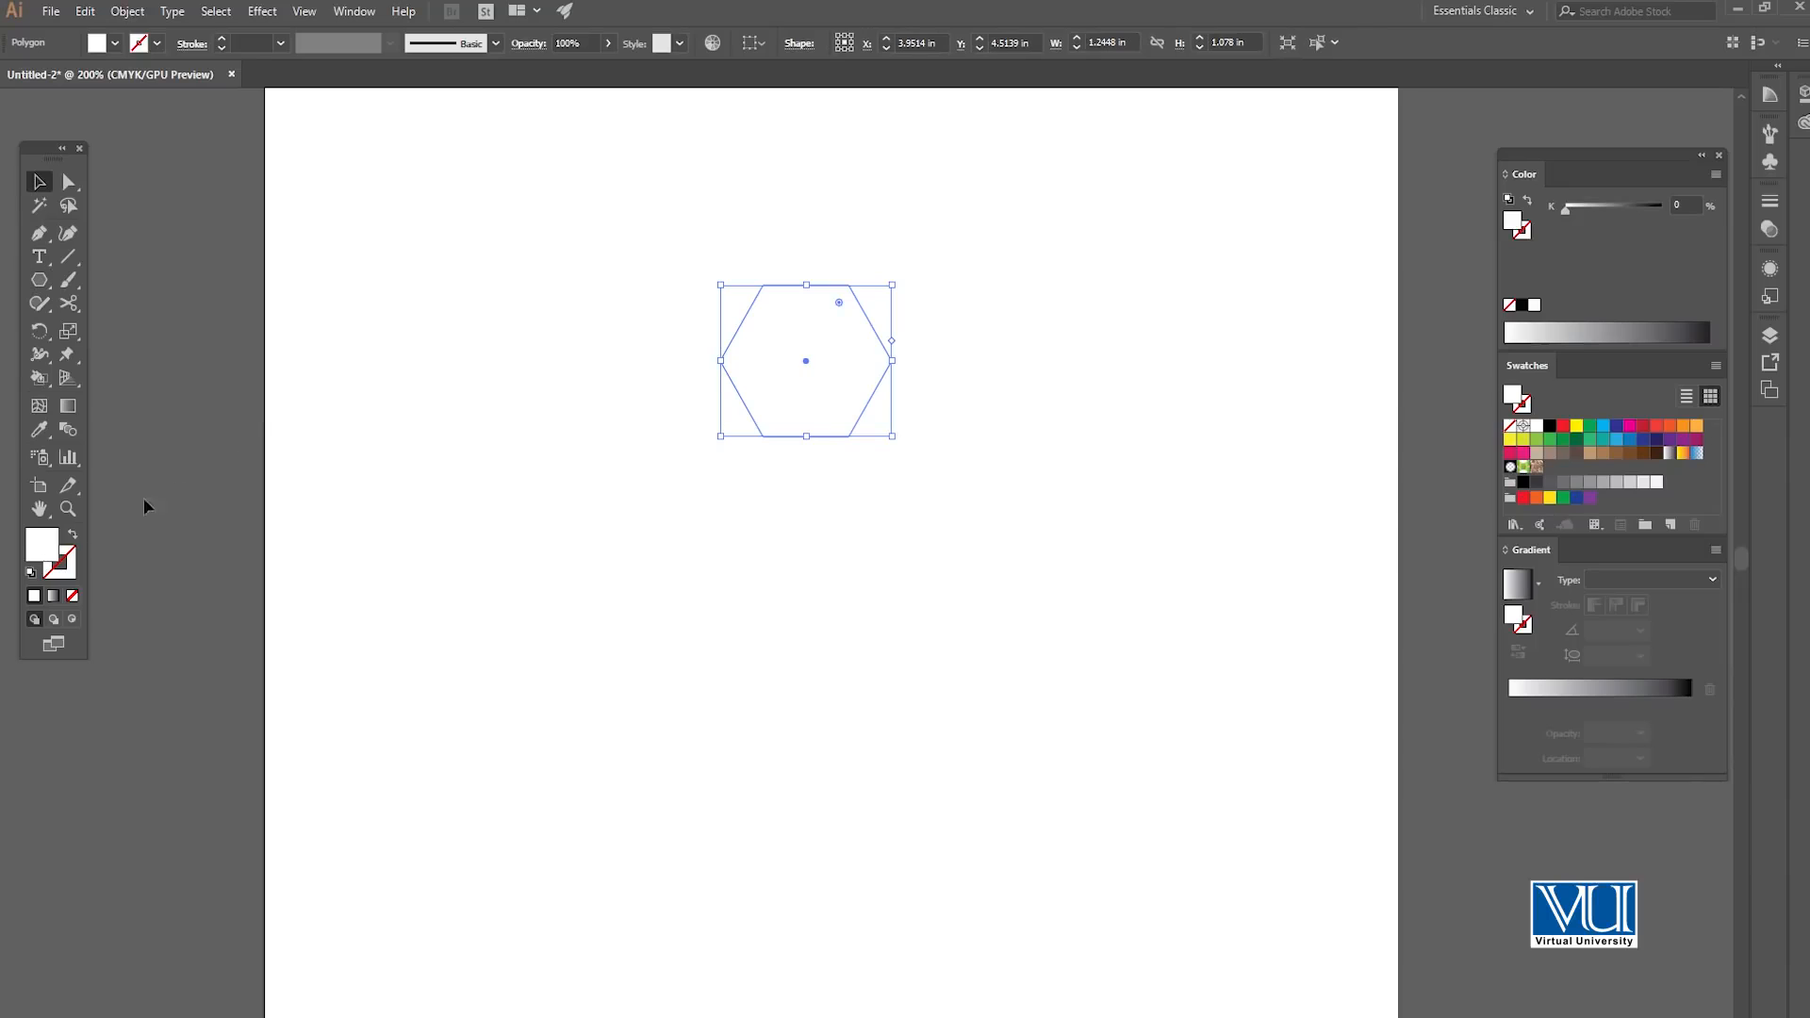
double_click(71, 564)
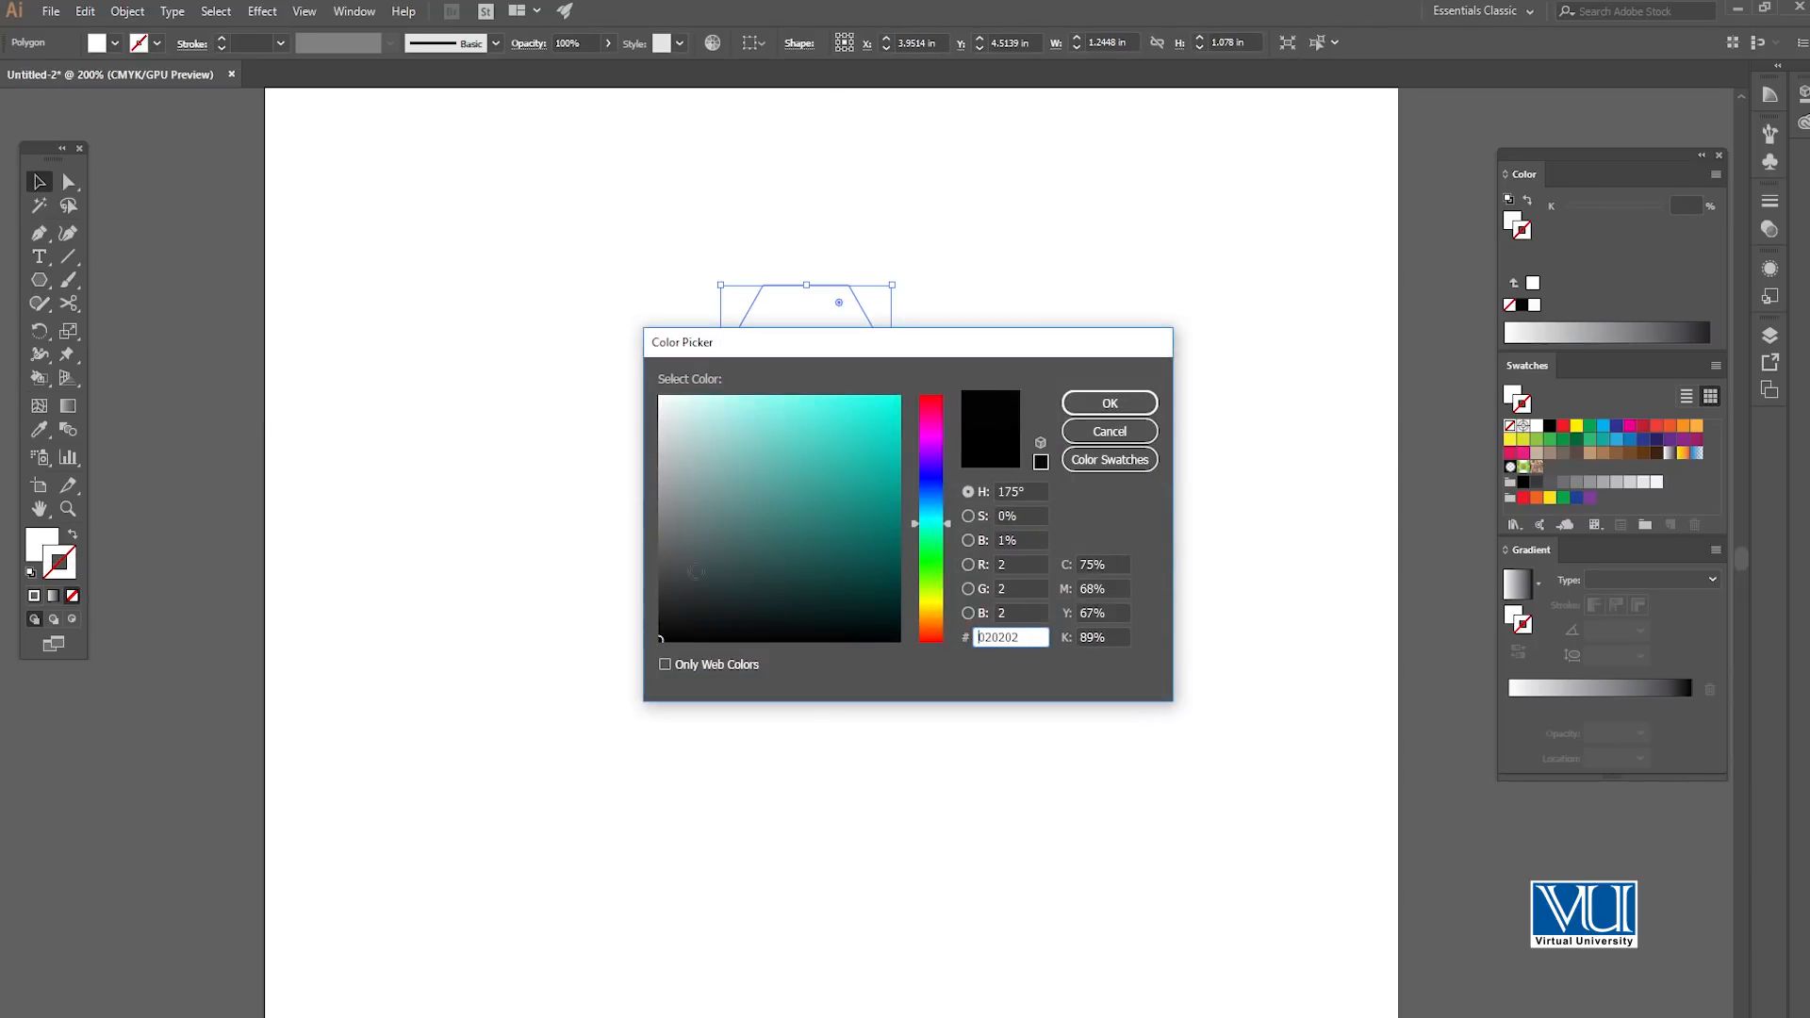
click(1111, 403)
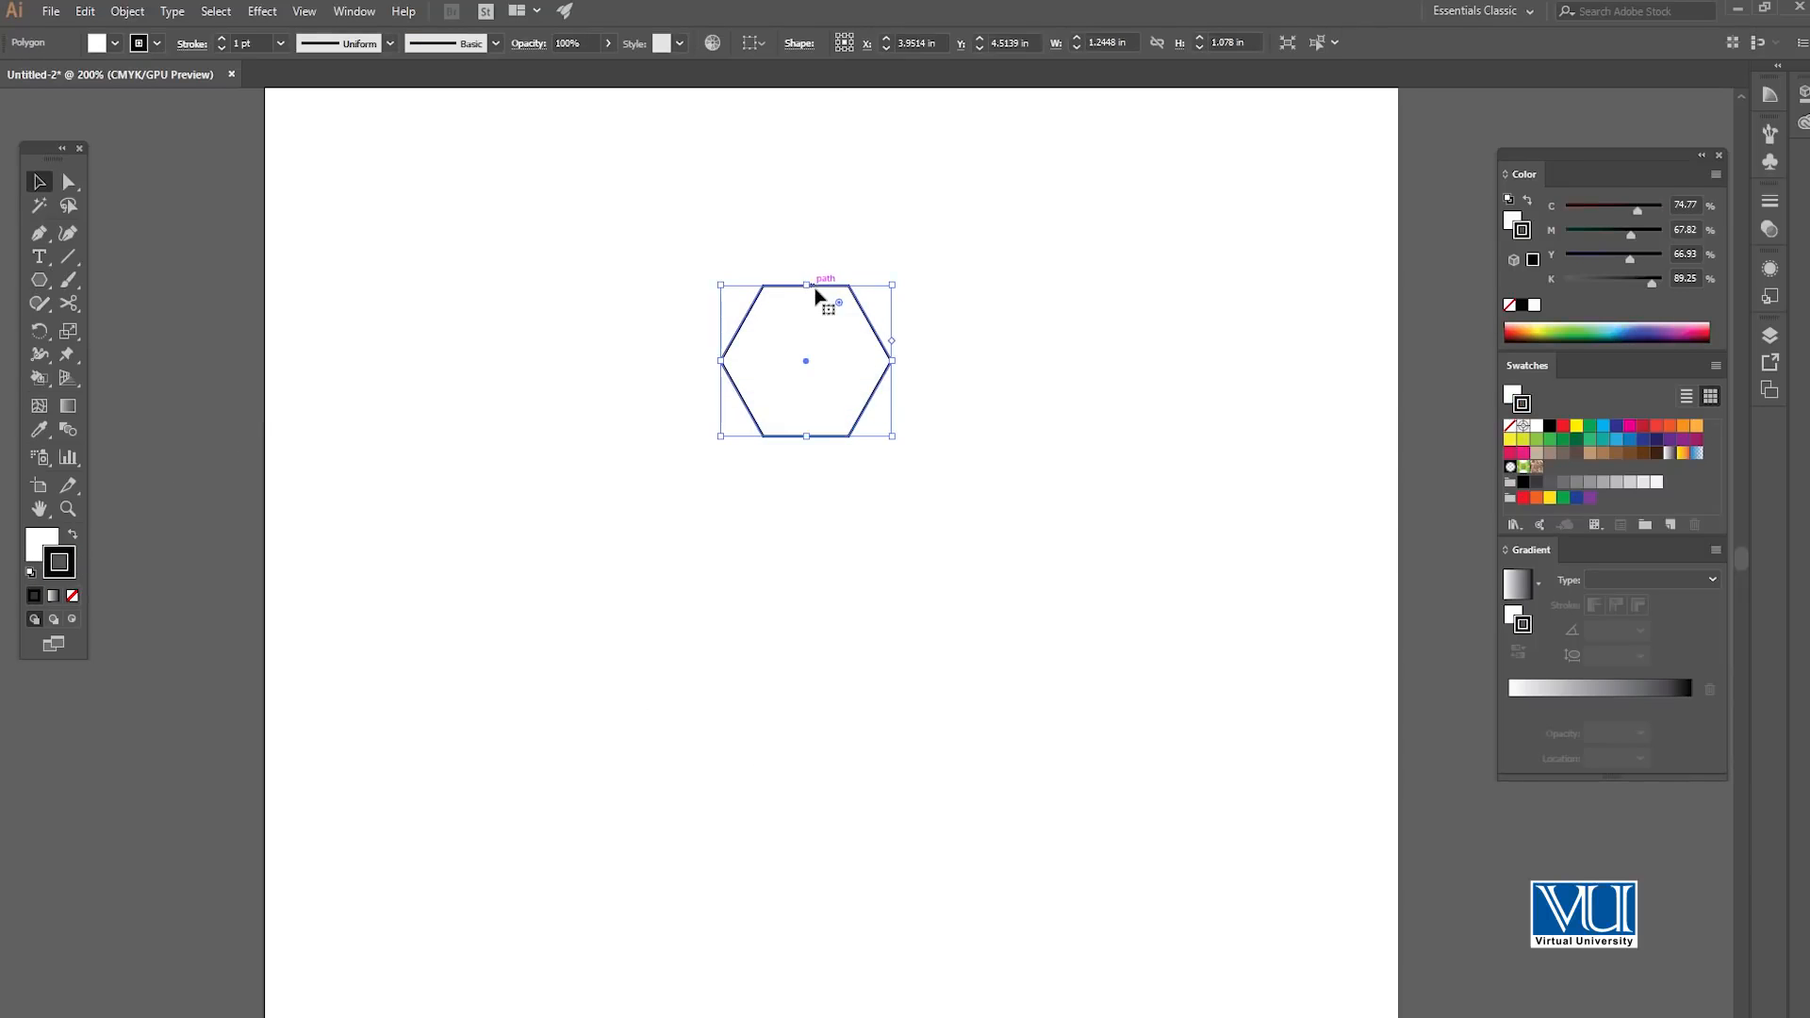
Duplicate the hexagon to form a ring of seven overlapping hexagons around an open centre.
drag(823, 293, 870, 495)
key(ctrl+z)
drag(876, 397, 707, 329)
click(660, 257)
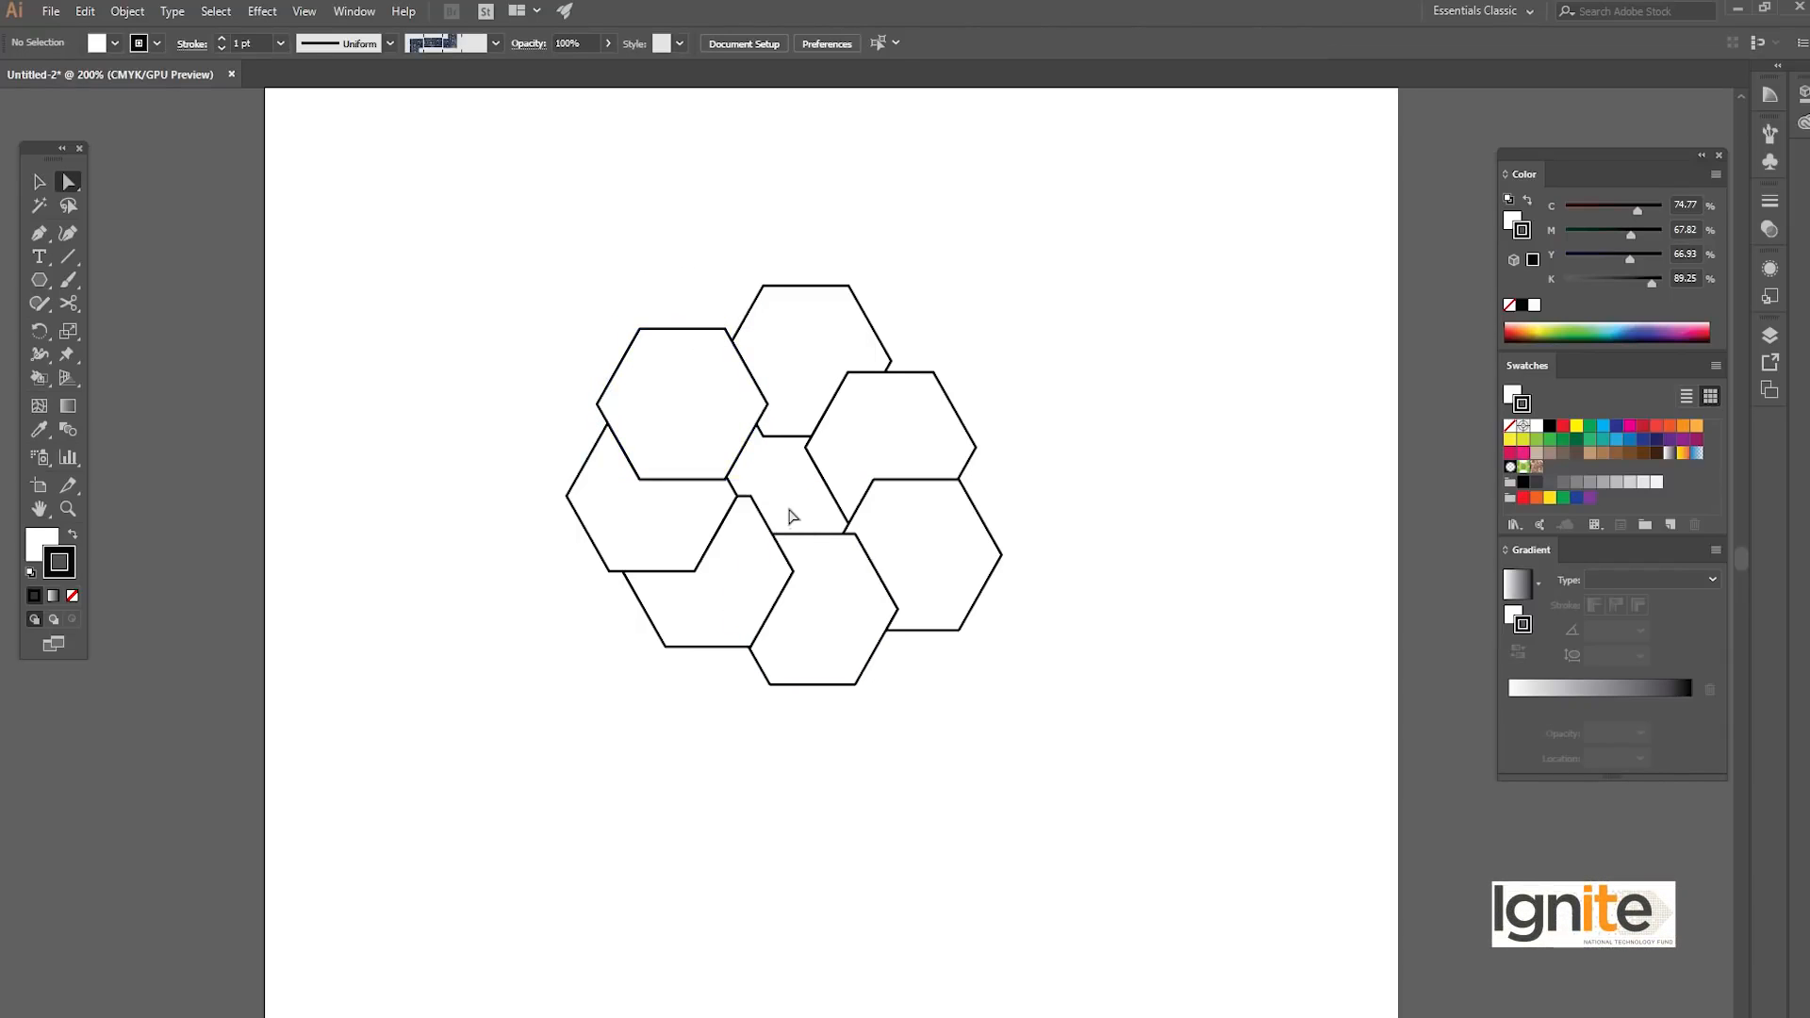
Select all seven hexagons and activate the Live Paint Bucket tool.
drag(526, 243, 1078, 796)
drag(39, 378, 150, 396)
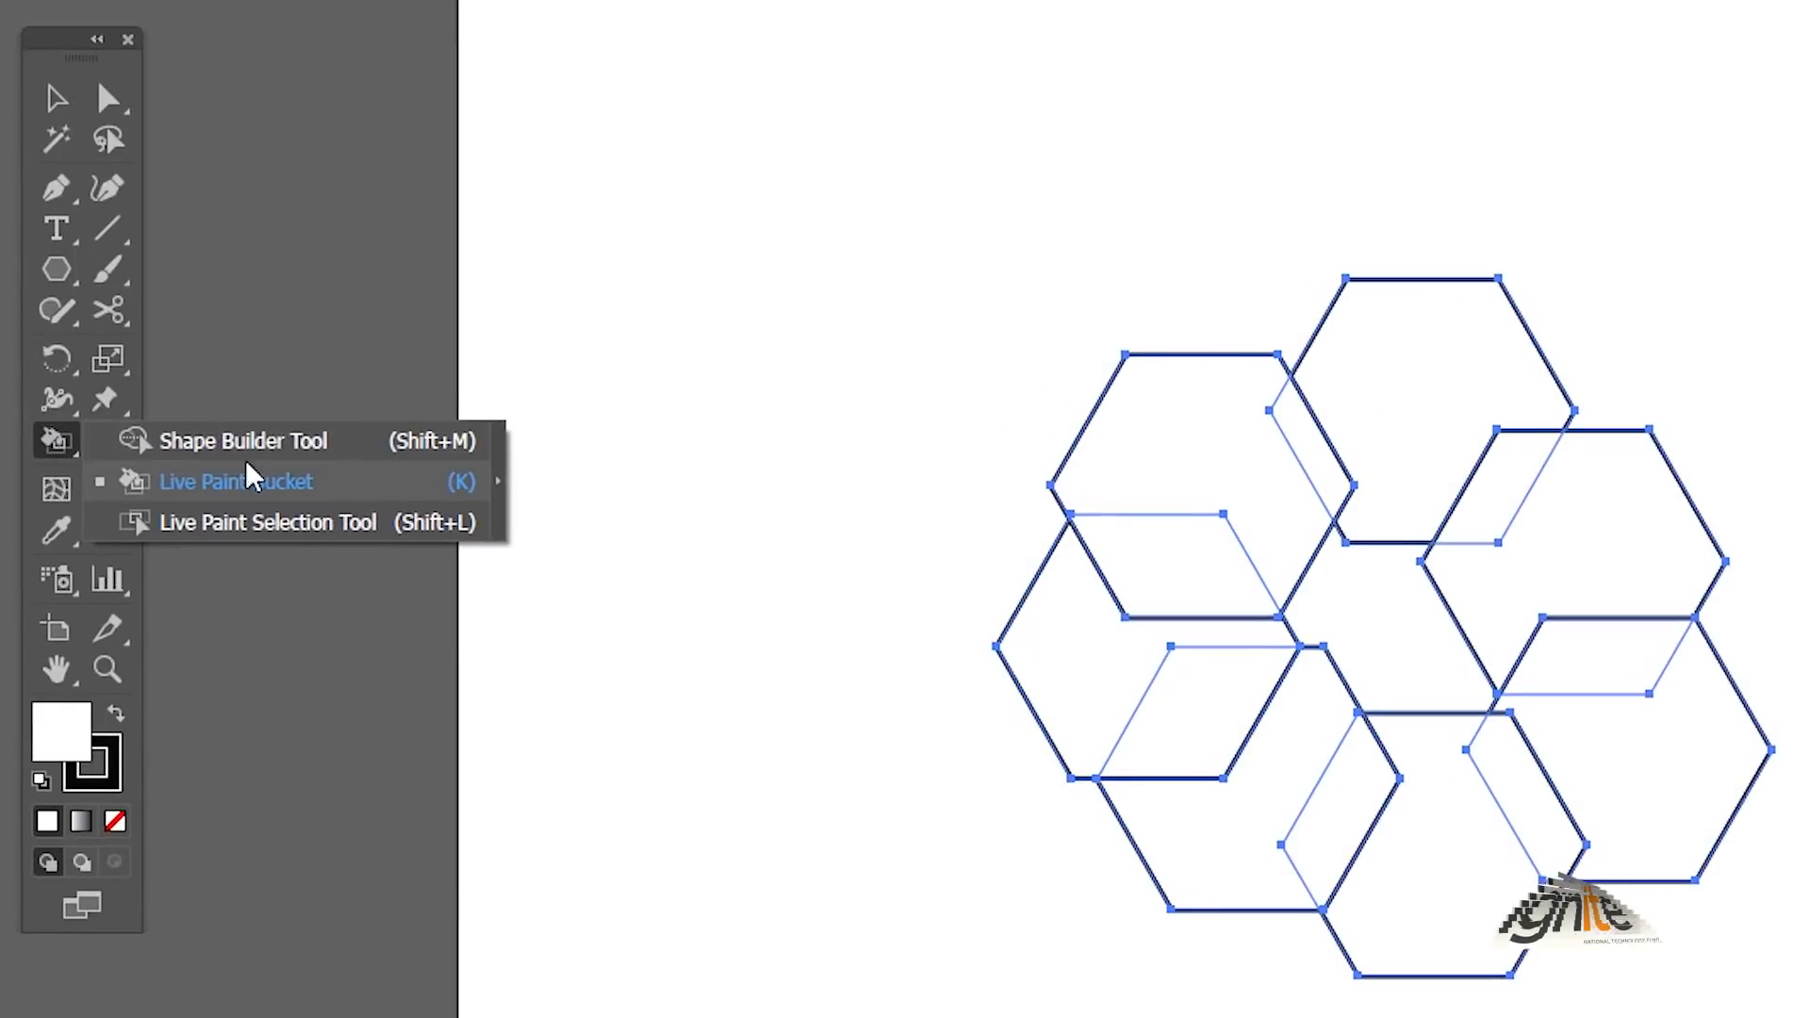
mouse_move(248, 464)
mouse_down()
mouse_move(180, 482)
mouse_move(243, 489)
mouse_move(220, 497)
mouse_up()
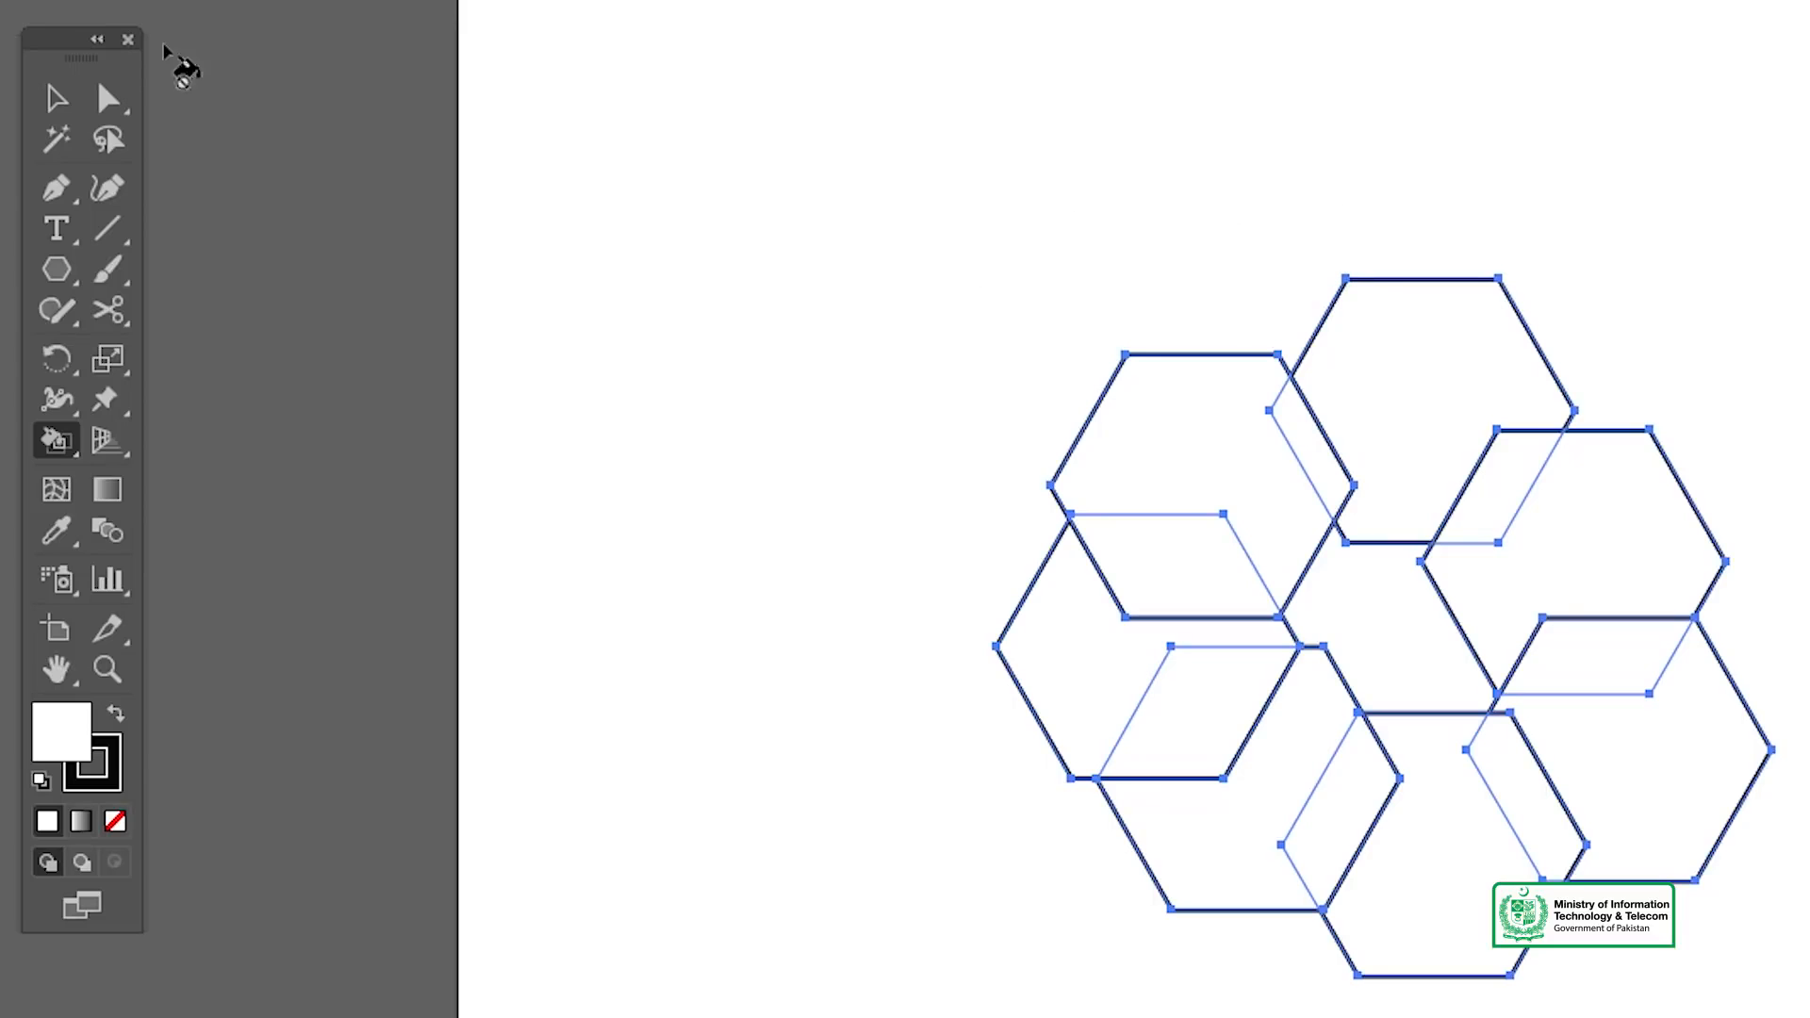
Check the hexagons around the ring one by one as separate shapes, leaving nothing selected.
click(53, 104)
click(1475, 384)
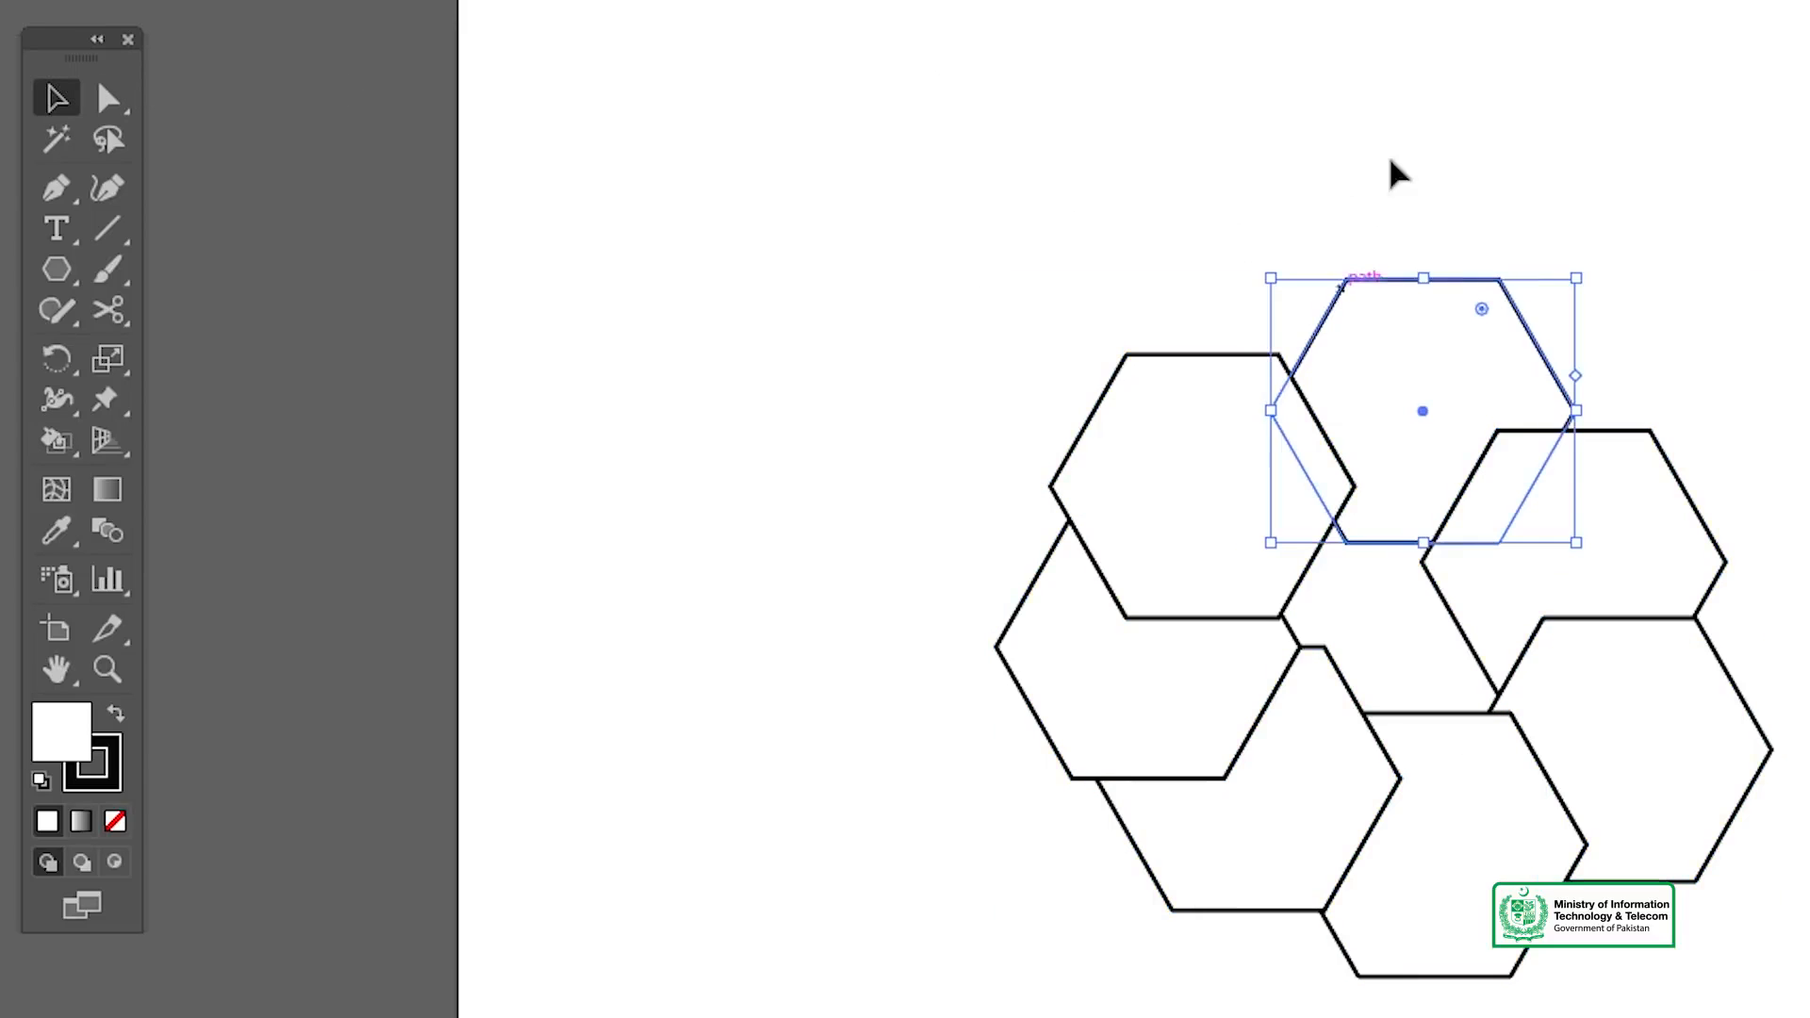
click(1632, 522)
click(1657, 707)
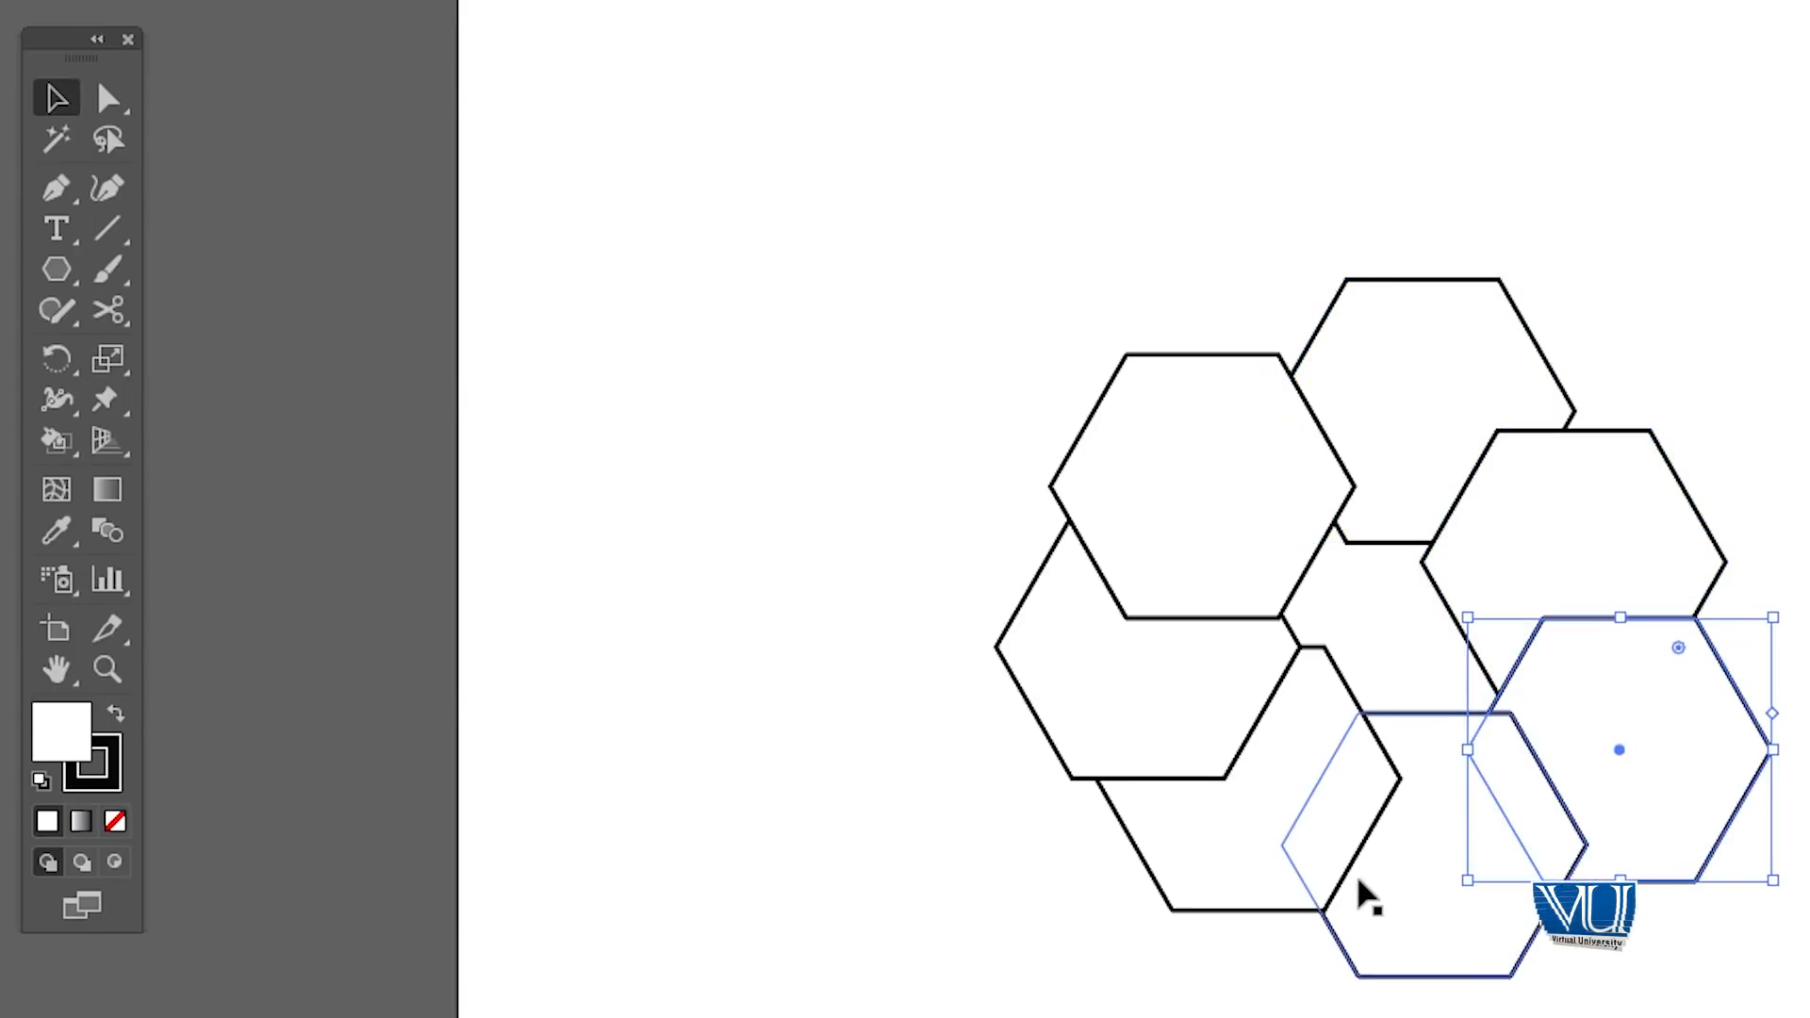
click(1431, 932)
click(1167, 695)
click(1156, 554)
click(1208, 432)
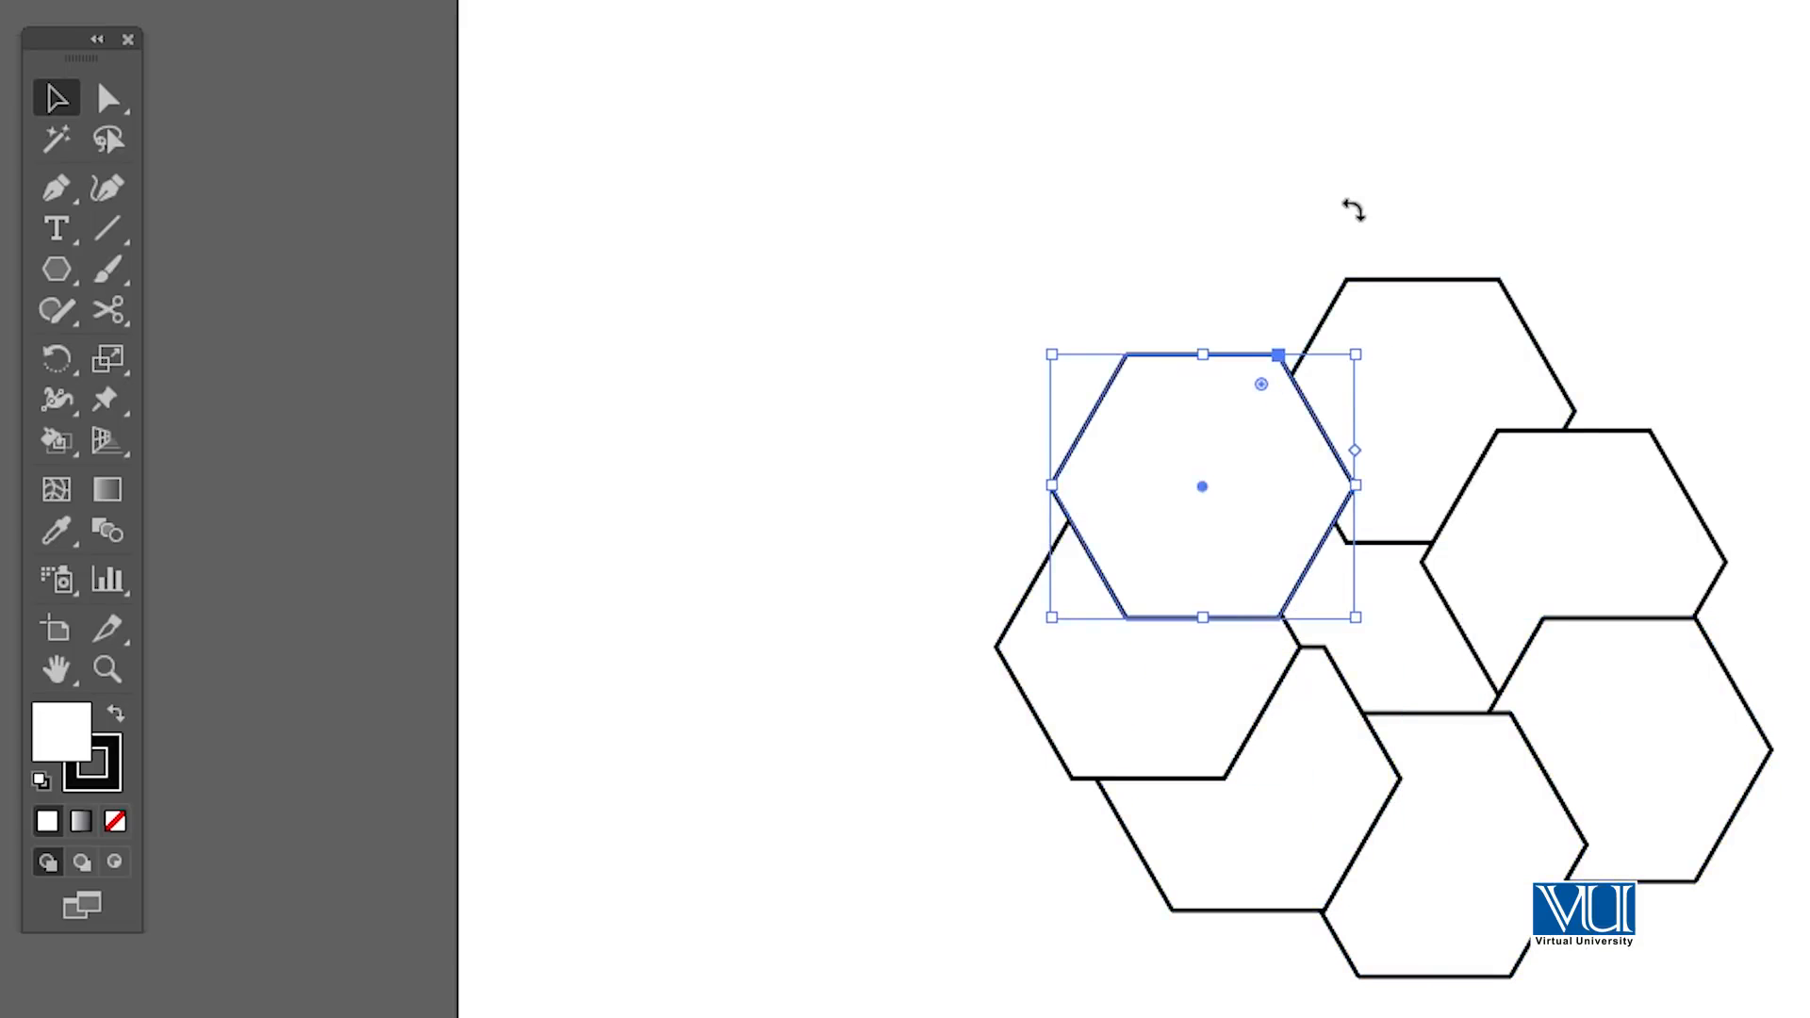
click(1016, 162)
Convert all the overlapping hexagons into one Live Paint group with the Live Paint Bucket.
key(ctrl+a)
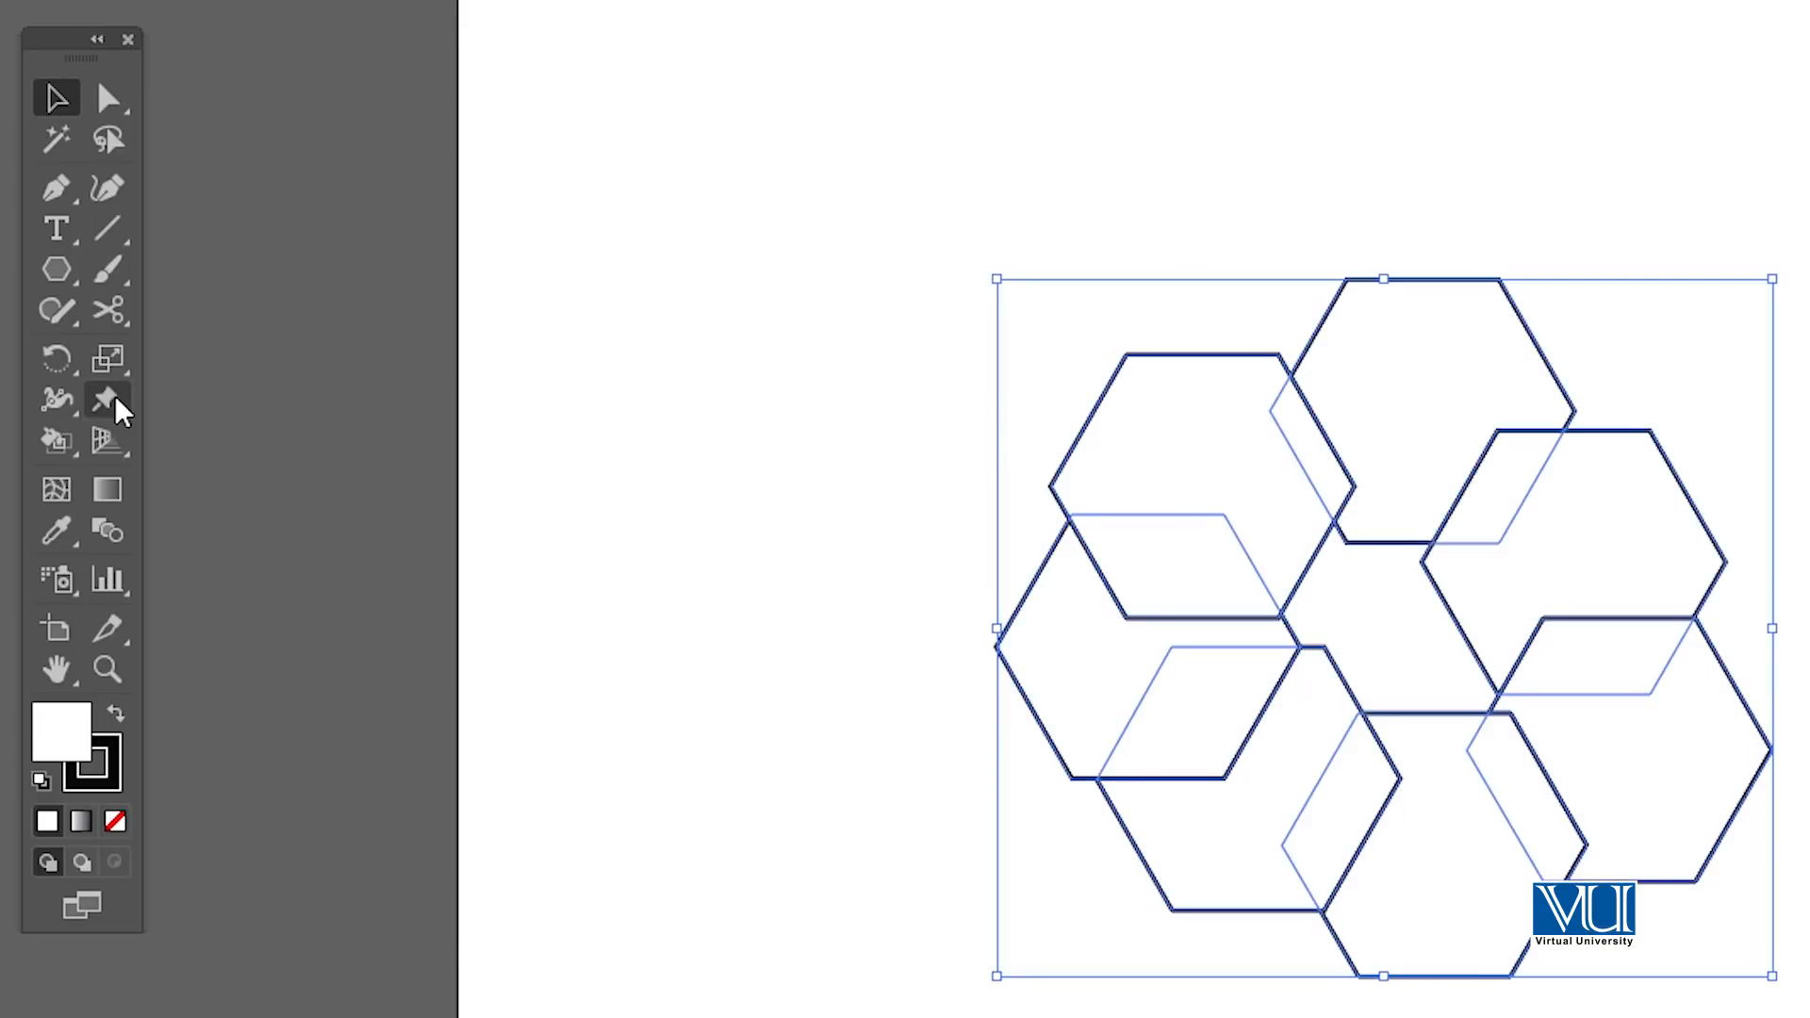
click(54, 443)
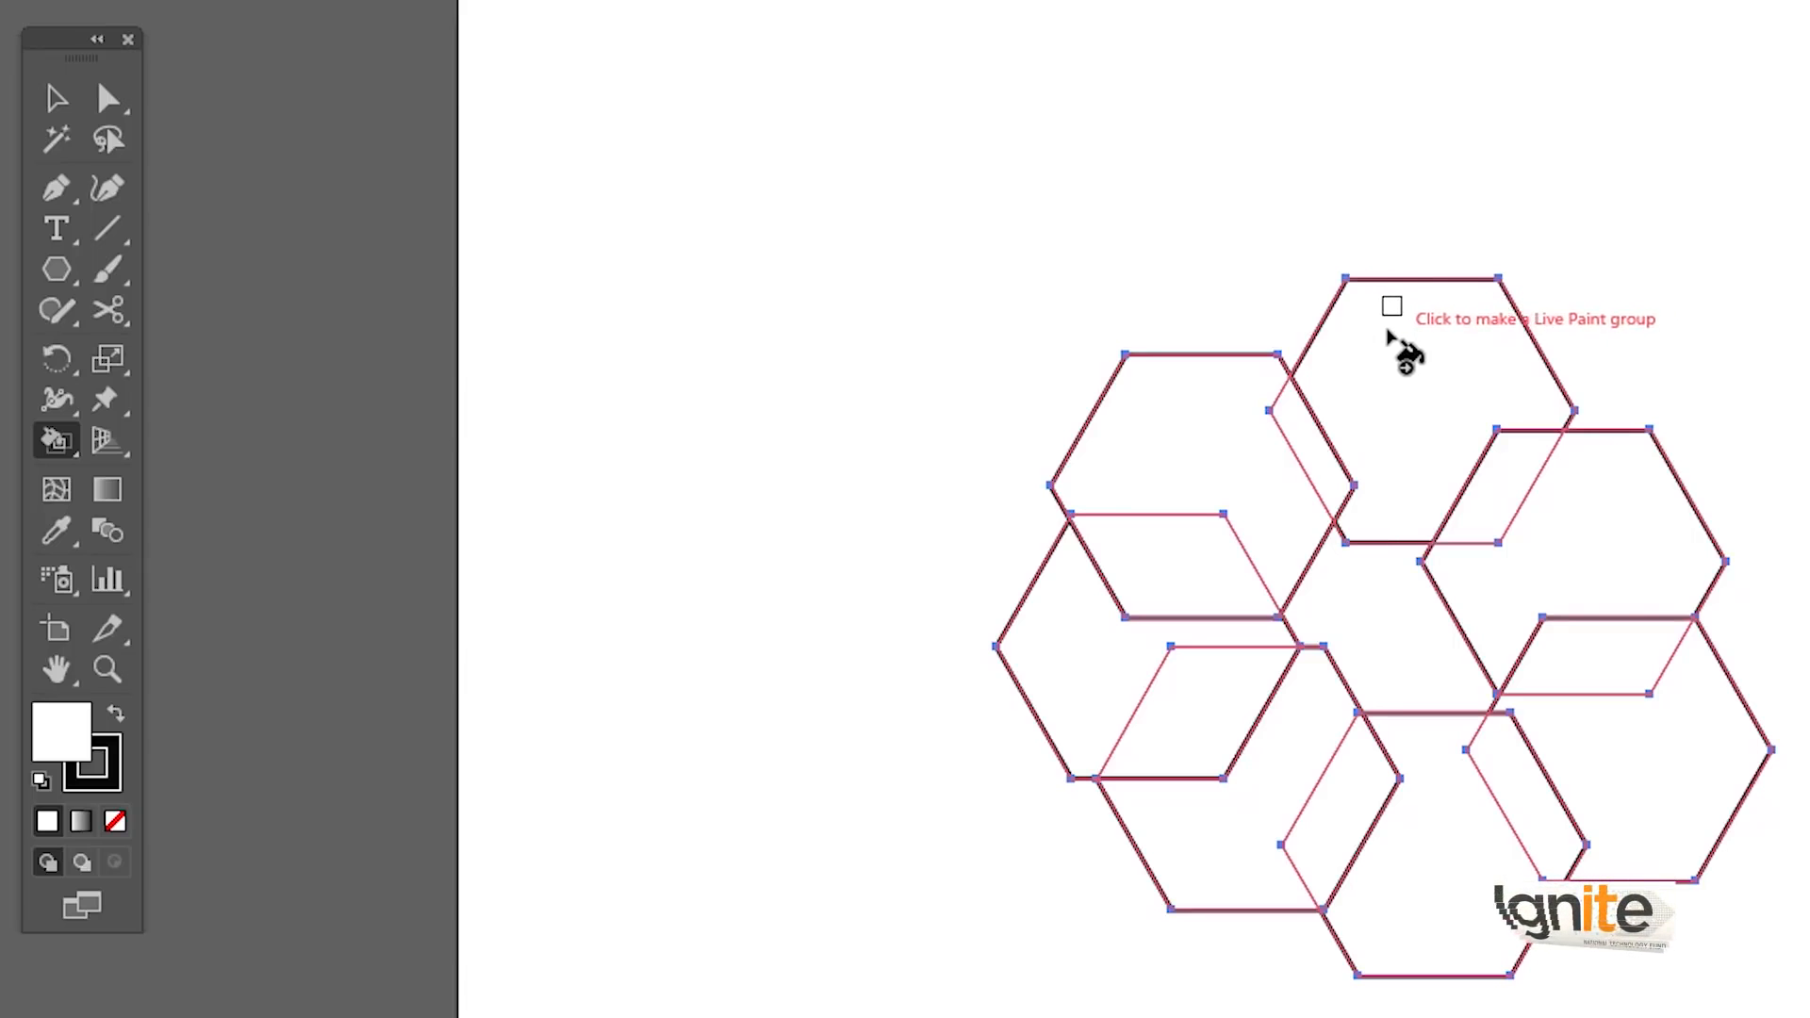
click(1395, 324)
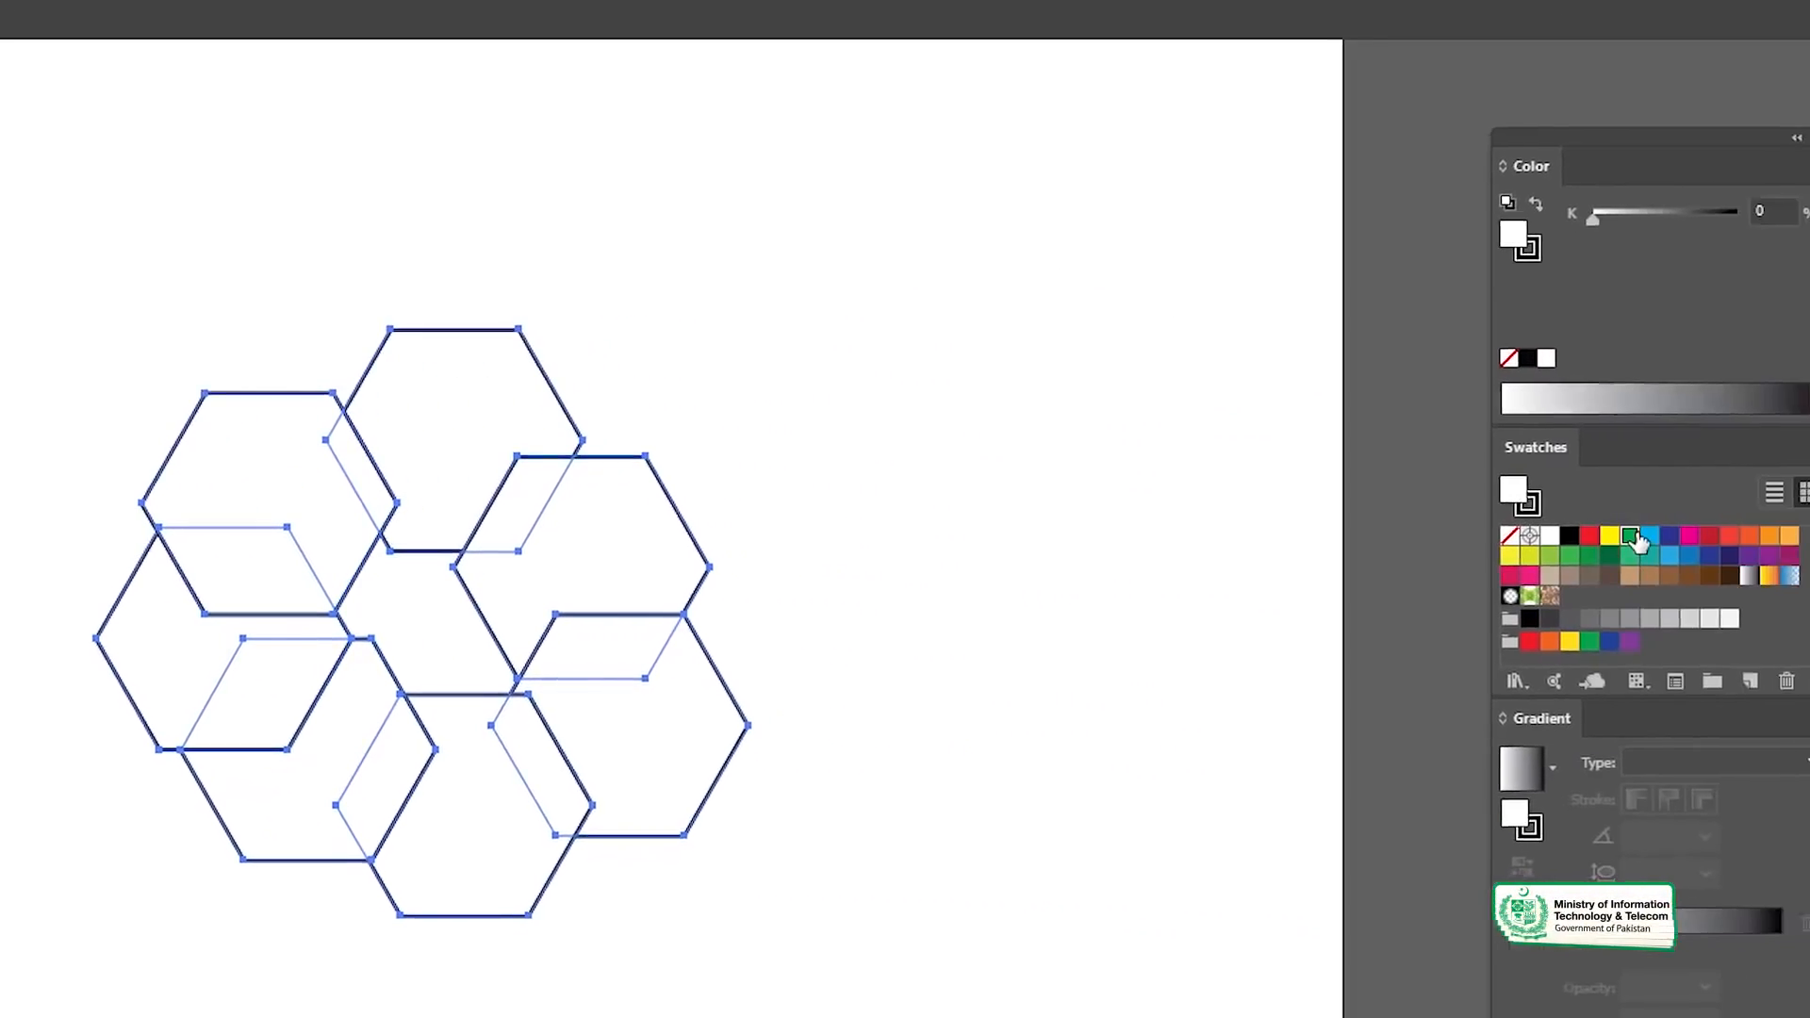
Live Paint the main area of the top hexagon green and that of the upper-right hexagon magenta.
click(1630, 537)
click(478, 356)
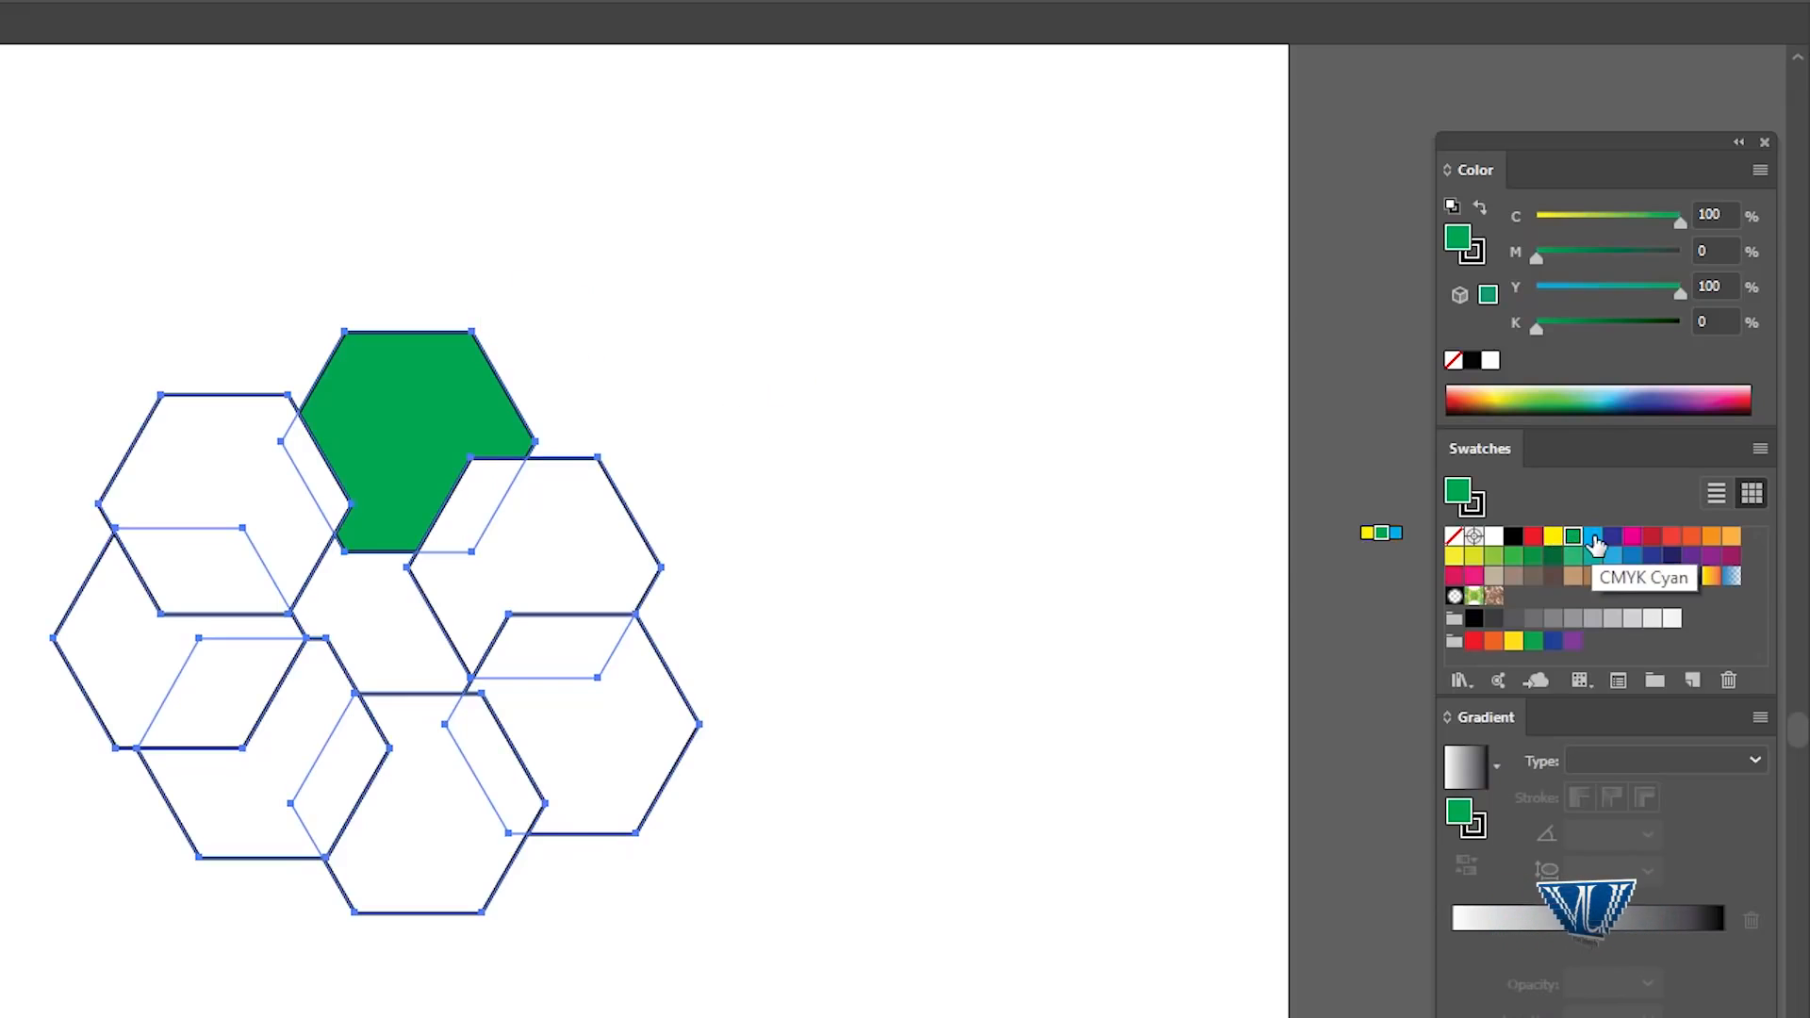
drag(1595, 545, 684, 391)
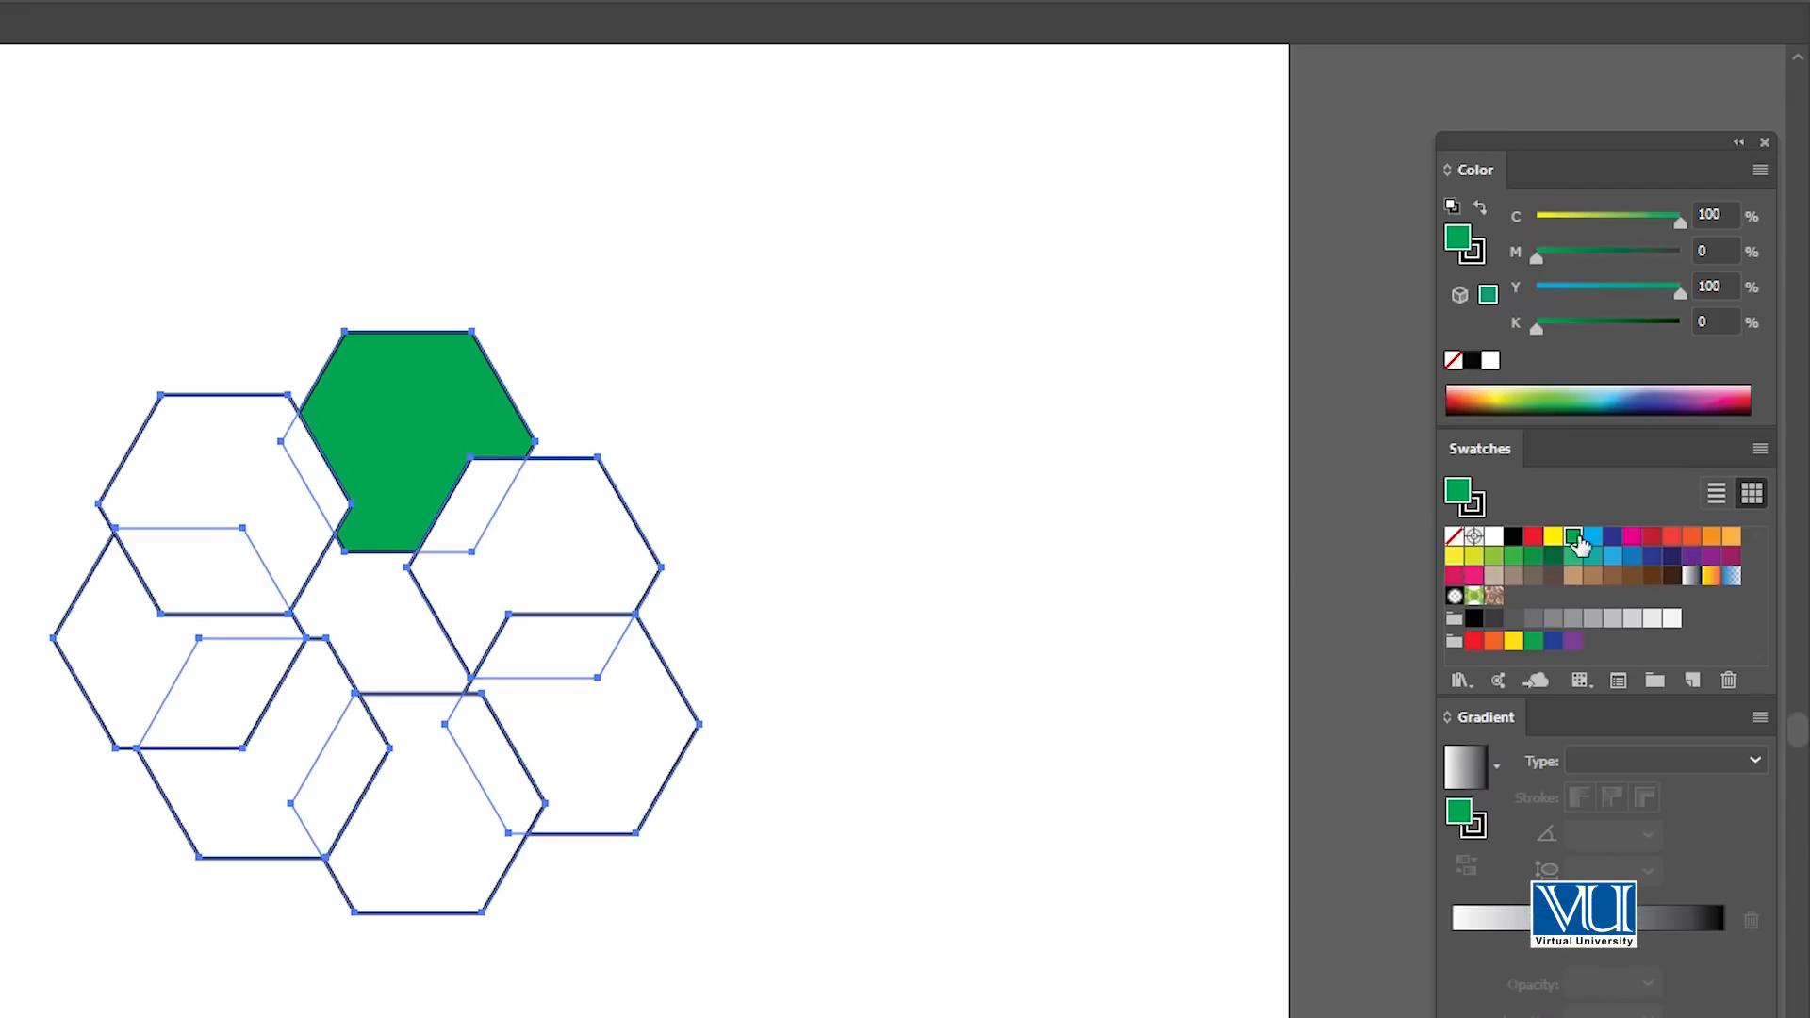
click(1636, 541)
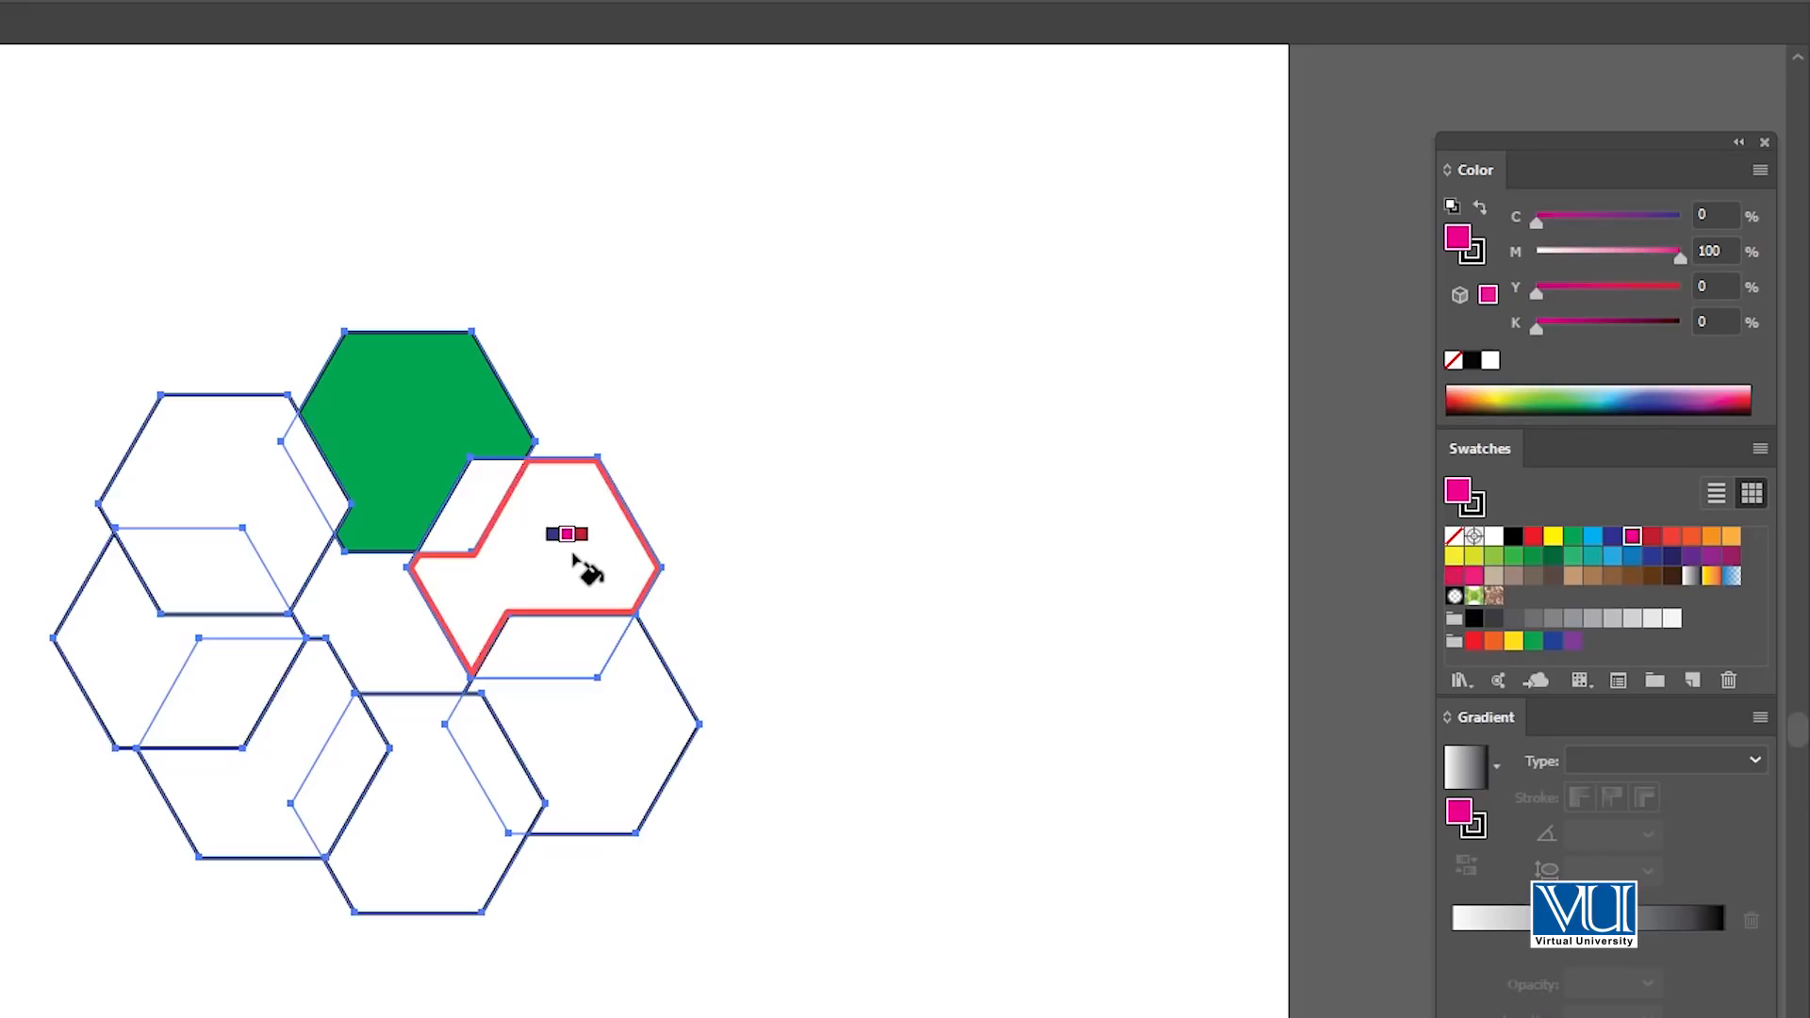
click(573, 557)
Live Paint the overlap of the top and upper-right hexagons orange-red (M 80, Y 95) and that of the two right hexagons orange (M 50, Y 100).
click(1689, 541)
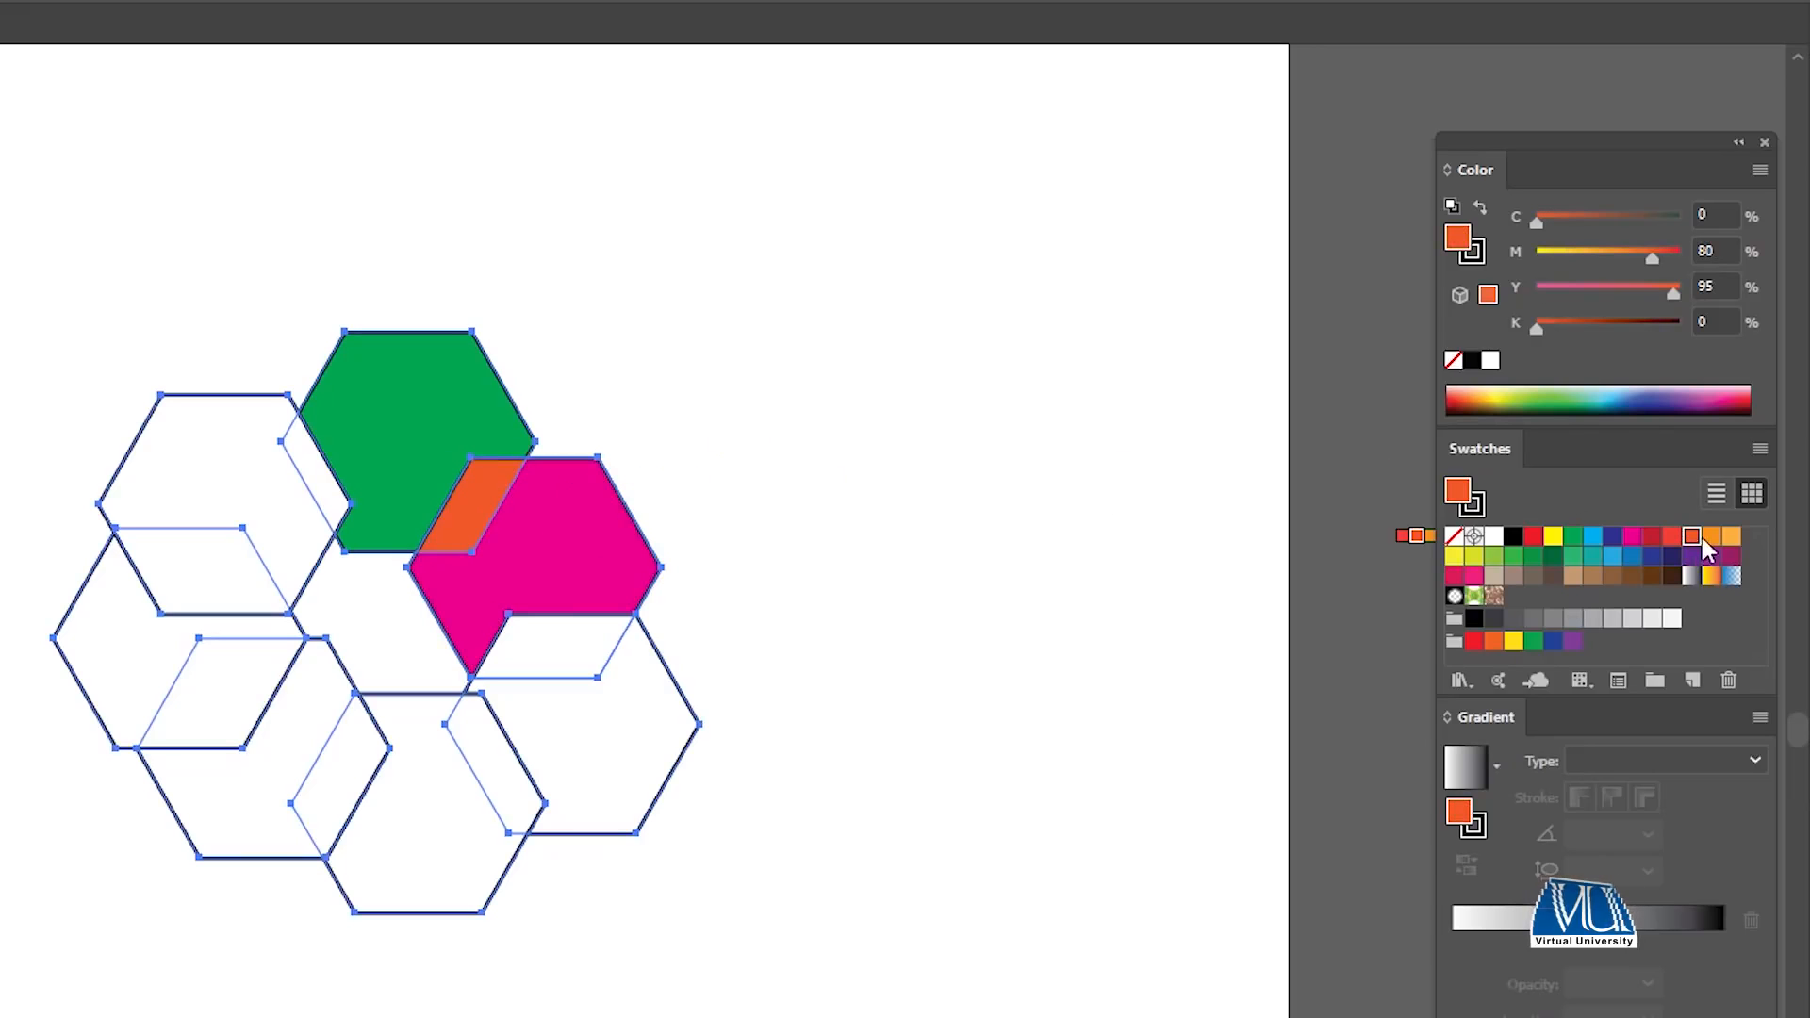
click(1711, 536)
click(565, 642)
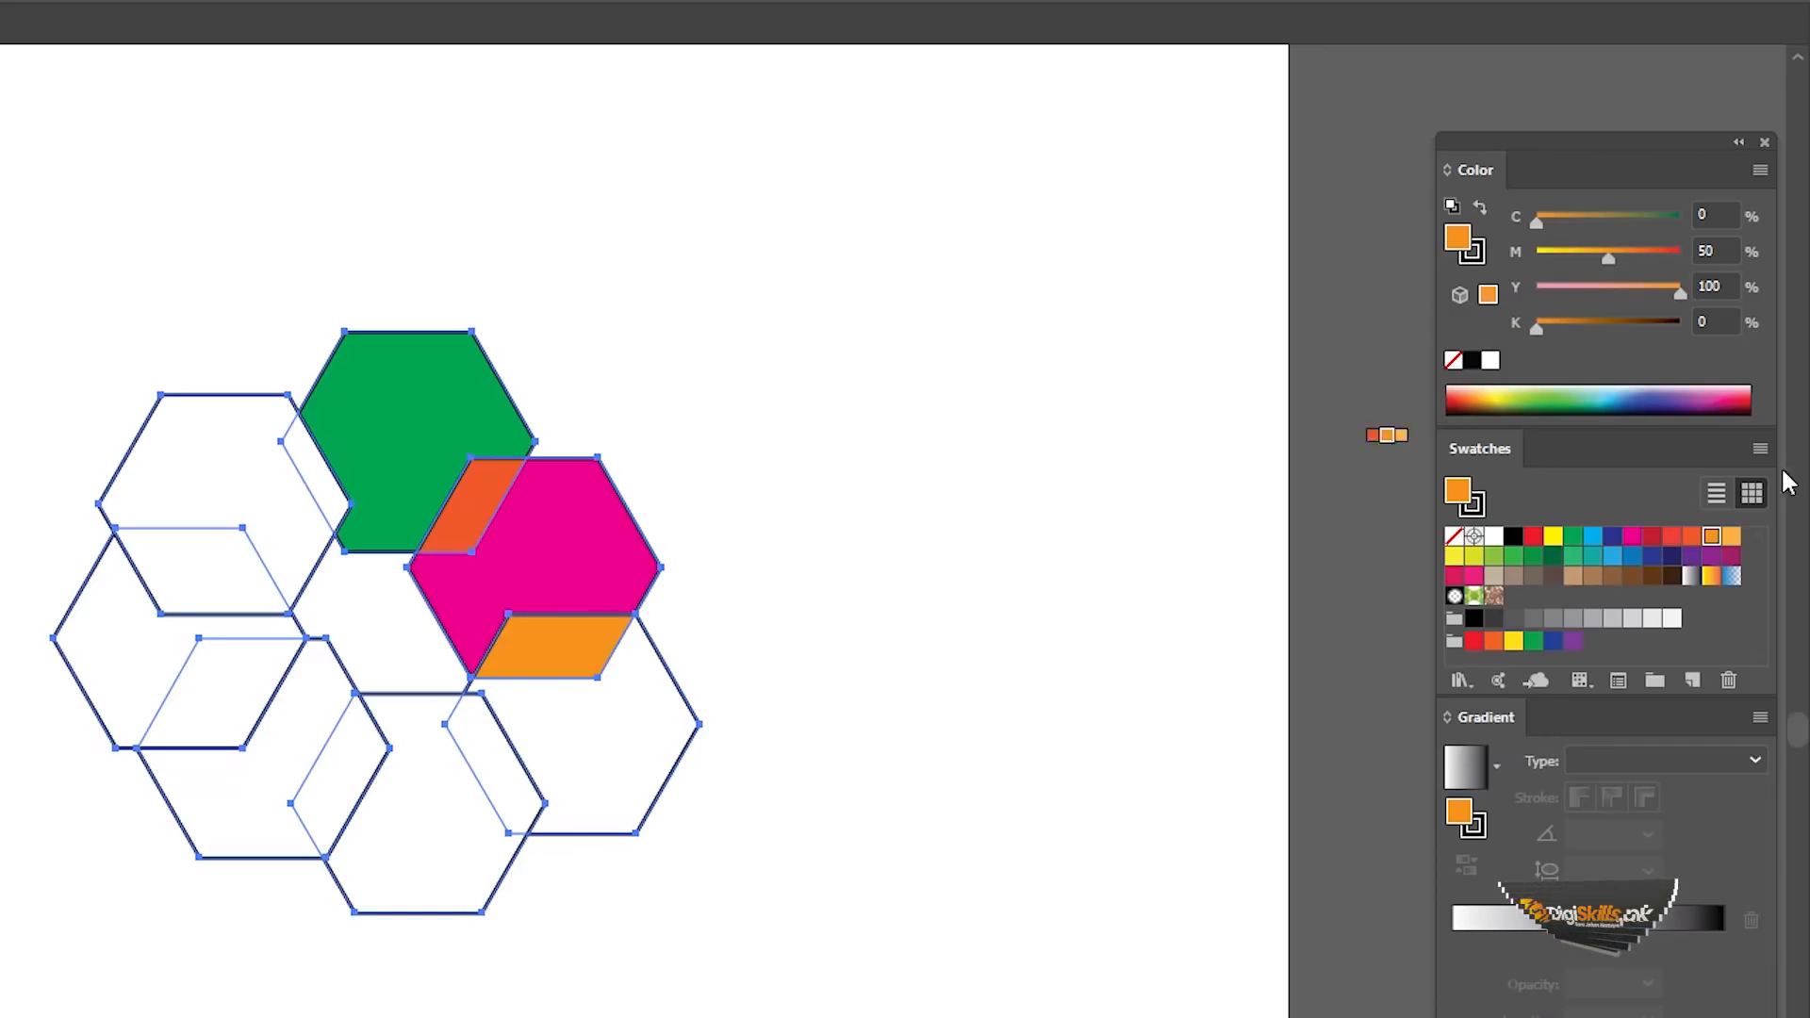
Live Paint the main areas of the lower-right and upper-left hexagons cyan (C 100).
click(594, 739)
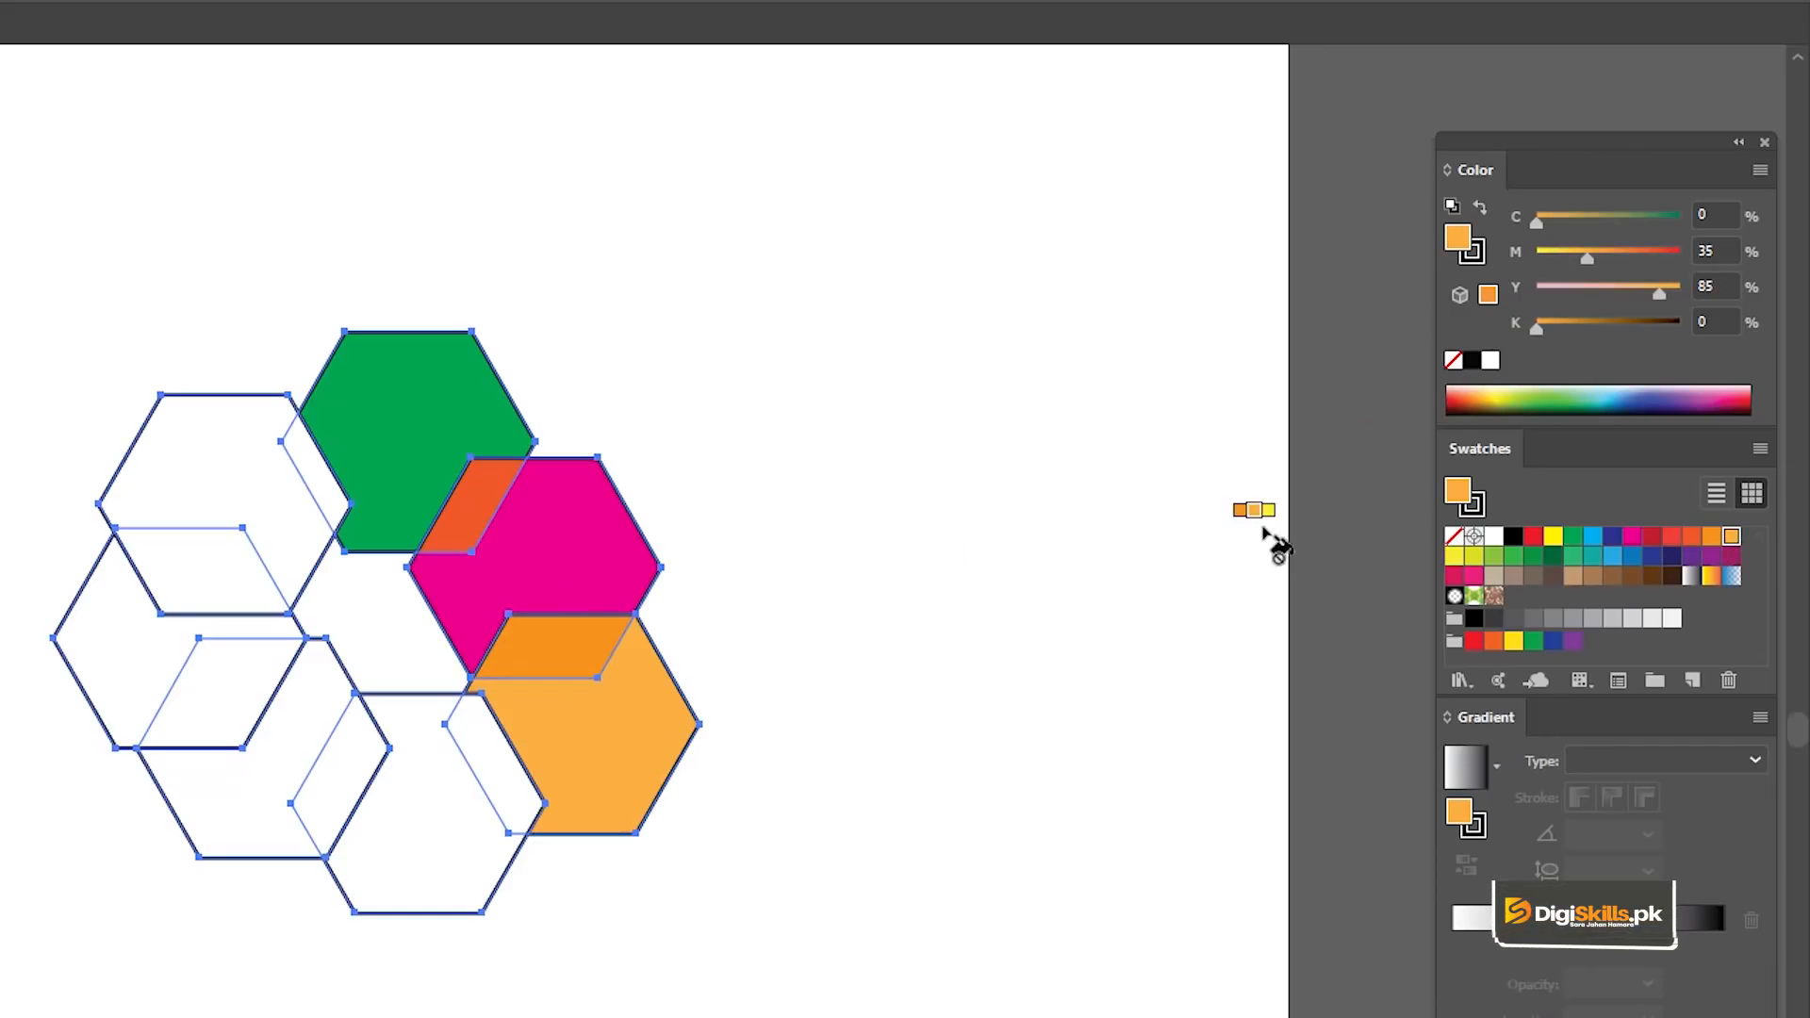
click(1591, 537)
click(603, 714)
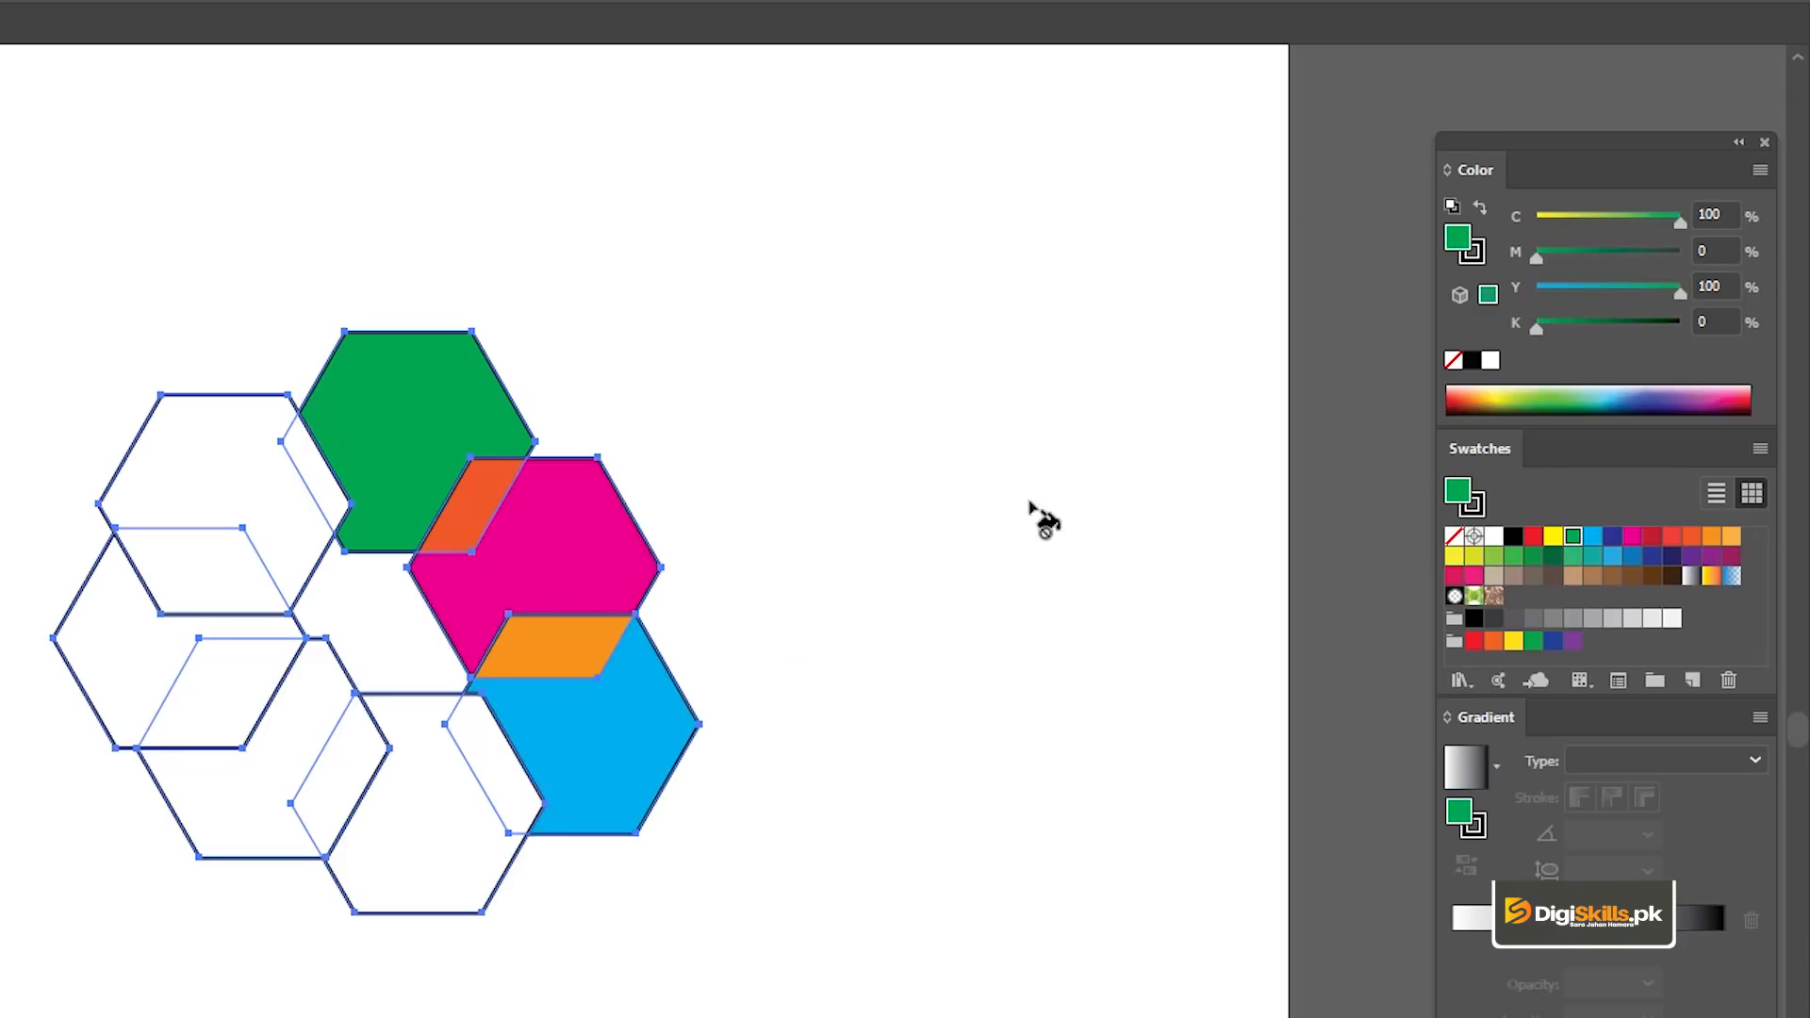
key(Right)
click(274, 533)
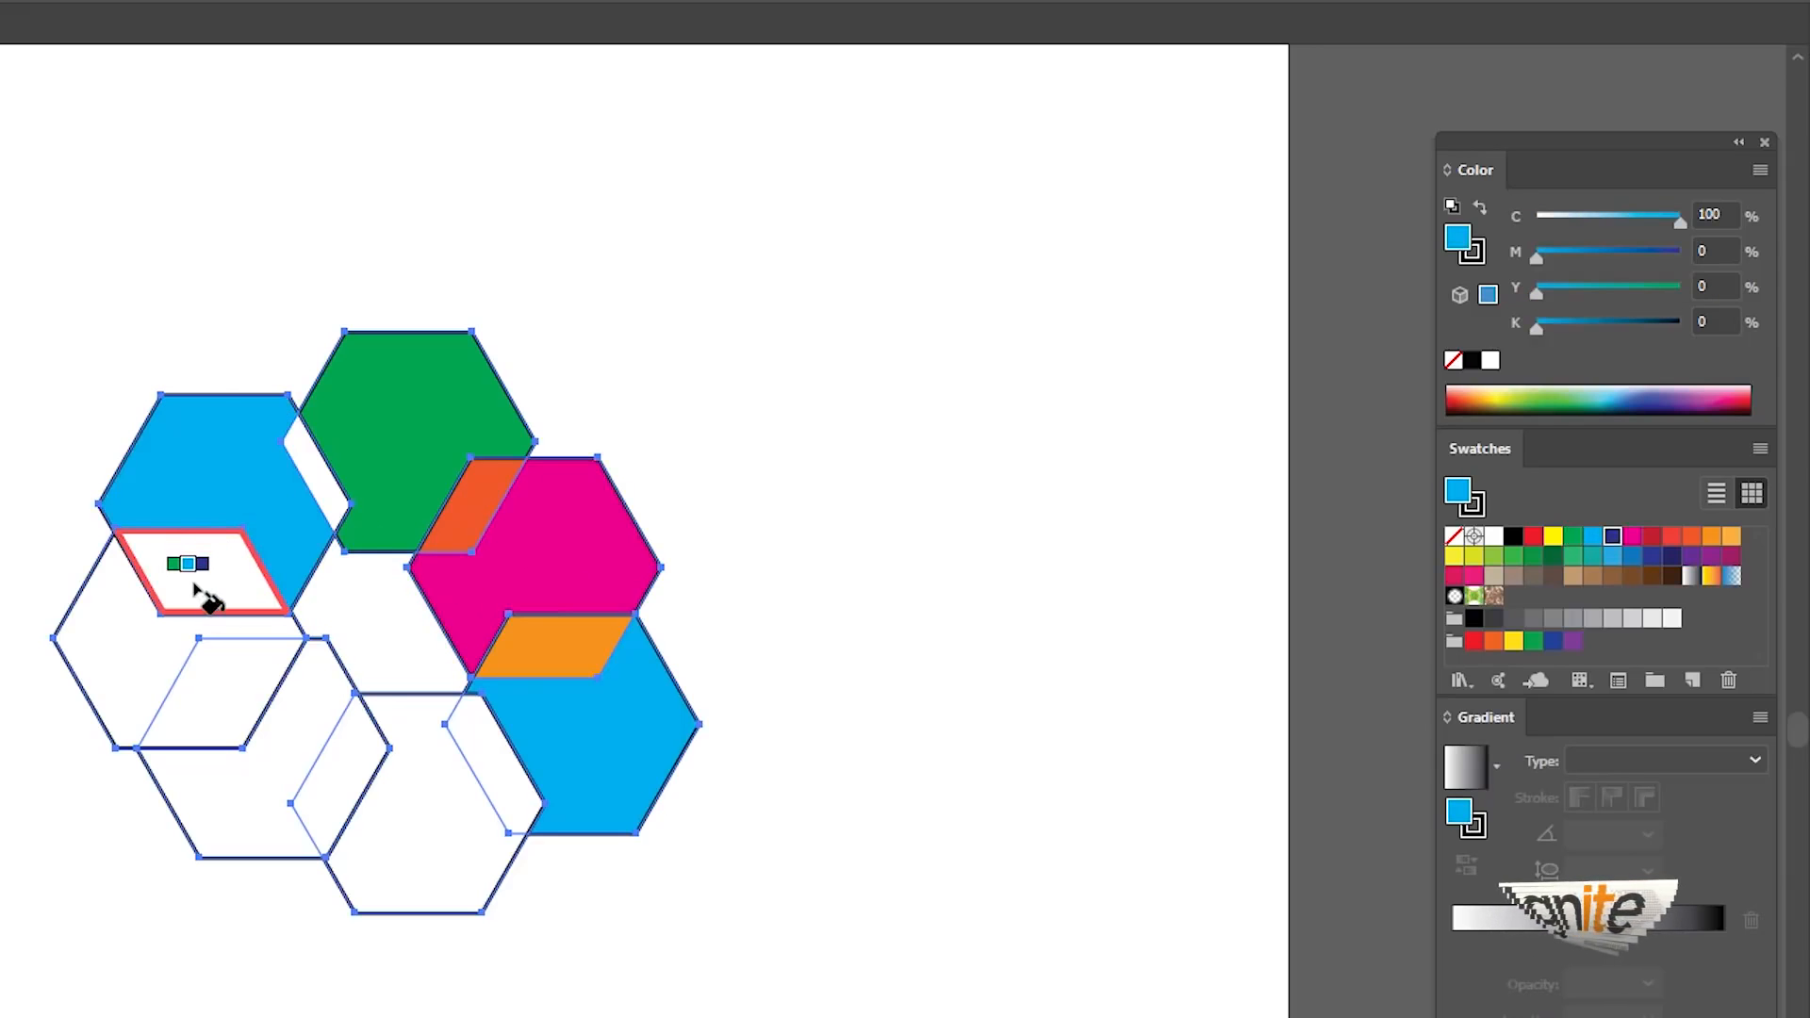
Live Paint the overlap of the two left hexagons dark blue, the lower of them magenta, and its next overlap dark red (C 15, M 100, Y 90, K 10).
key(Right)
click(196, 577)
key(Right)
click(111, 624)
key(Right)
click(231, 693)
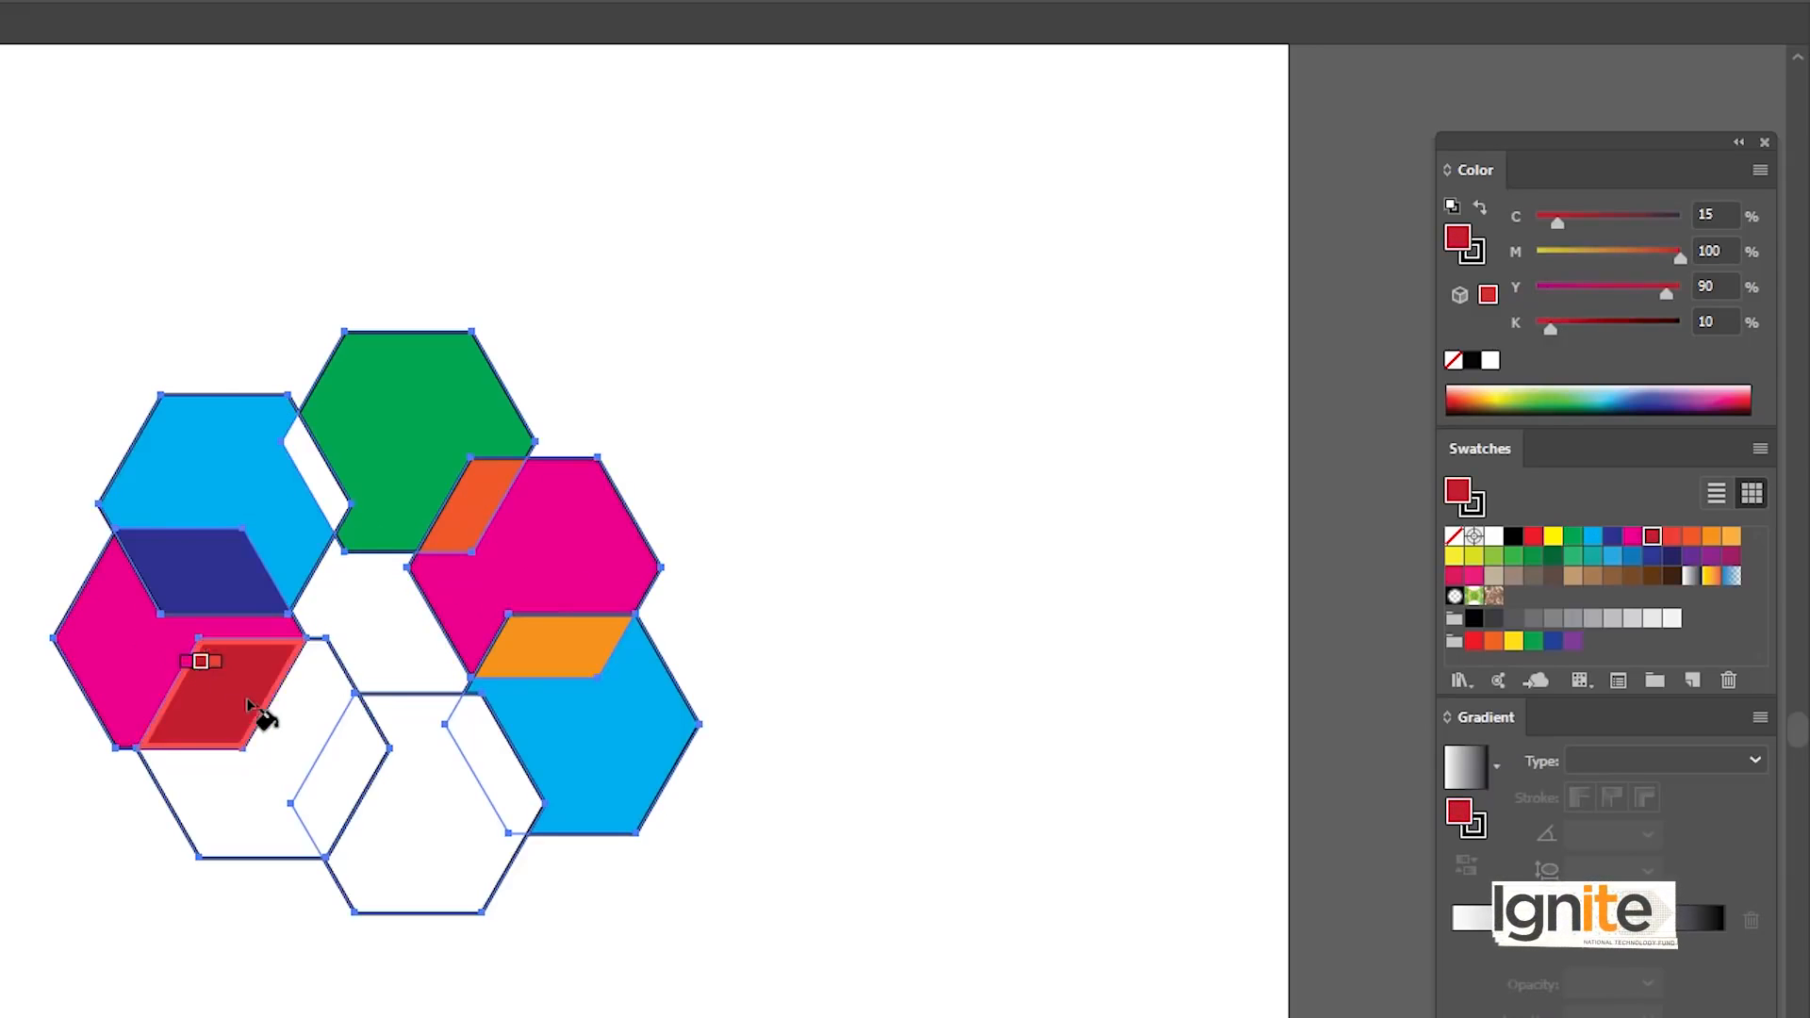
Live Paint the lower-left hexagon red, its overlap with the bottom hexagon orange-red, and the bottom hexagon orange.
key(Right)
click(311, 721)
key(Right)
click(320, 737)
key(Right)
click(403, 832)
Live Paint the central area light orange and the overlap of the lower-left and bottom hexagons yellow-green (C 20, Y 100).
key(Right)
click(390, 638)
key(Right)
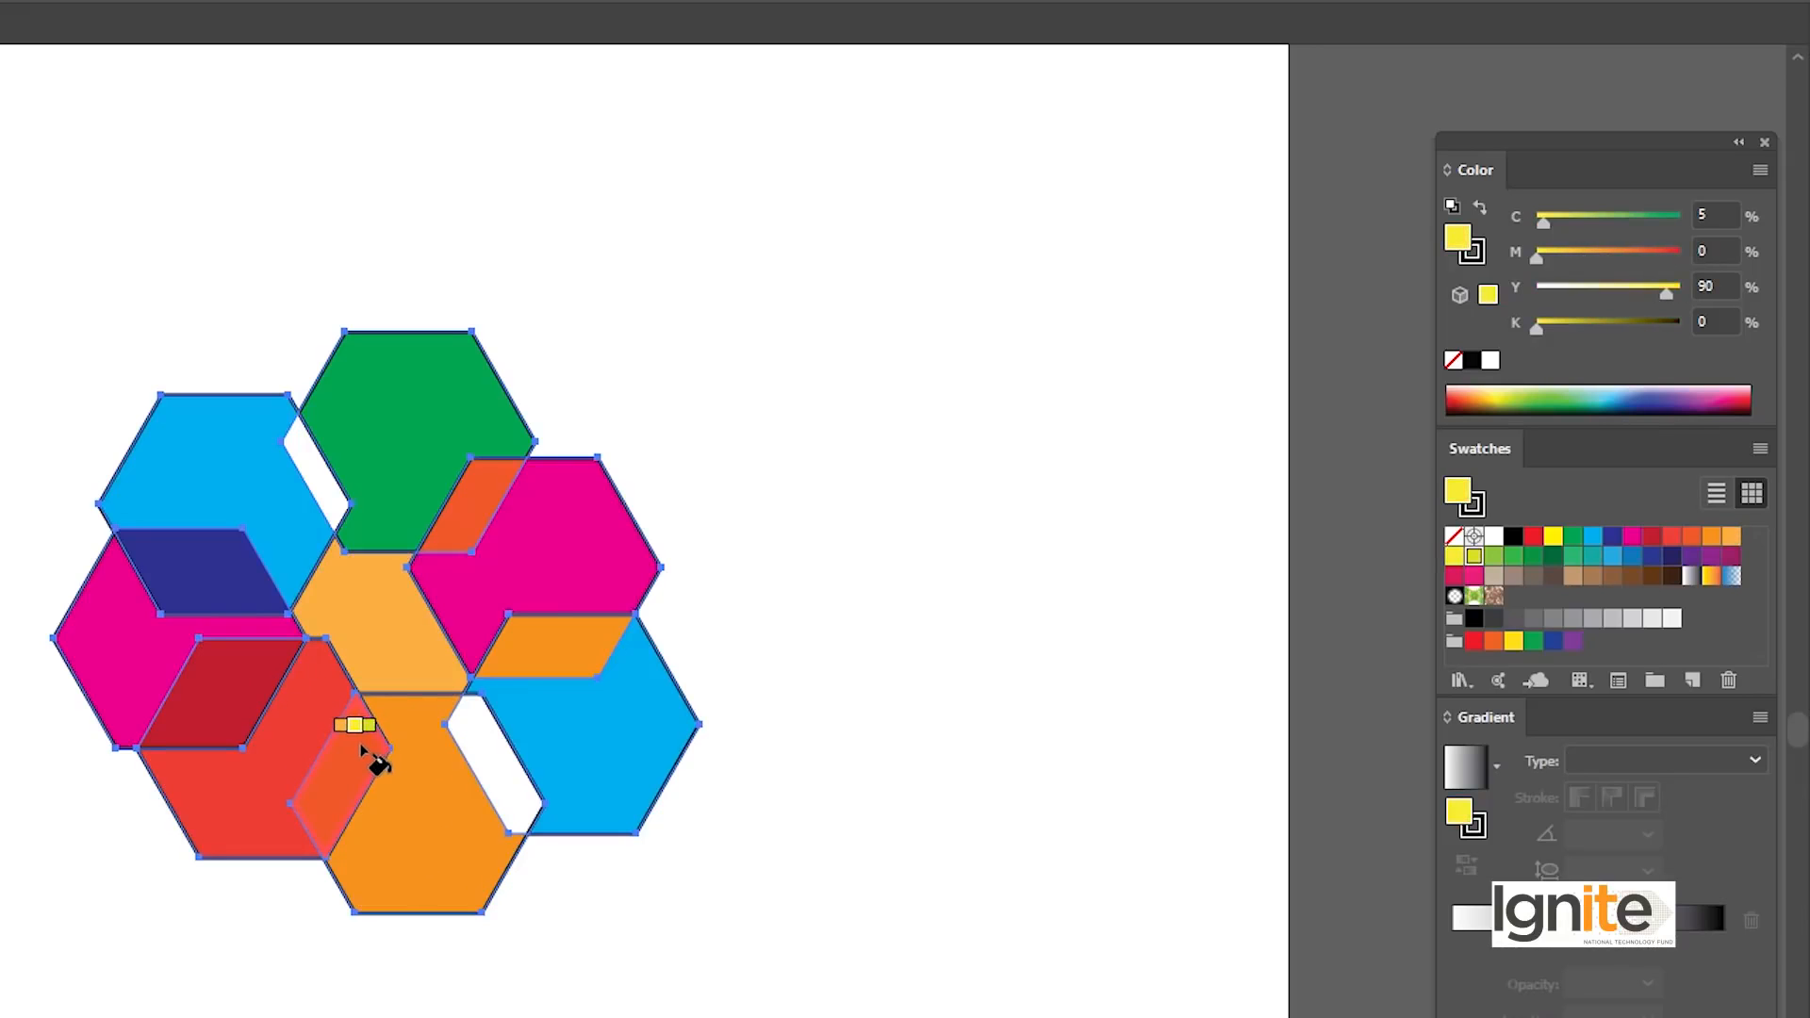
key(Right)
click(363, 750)
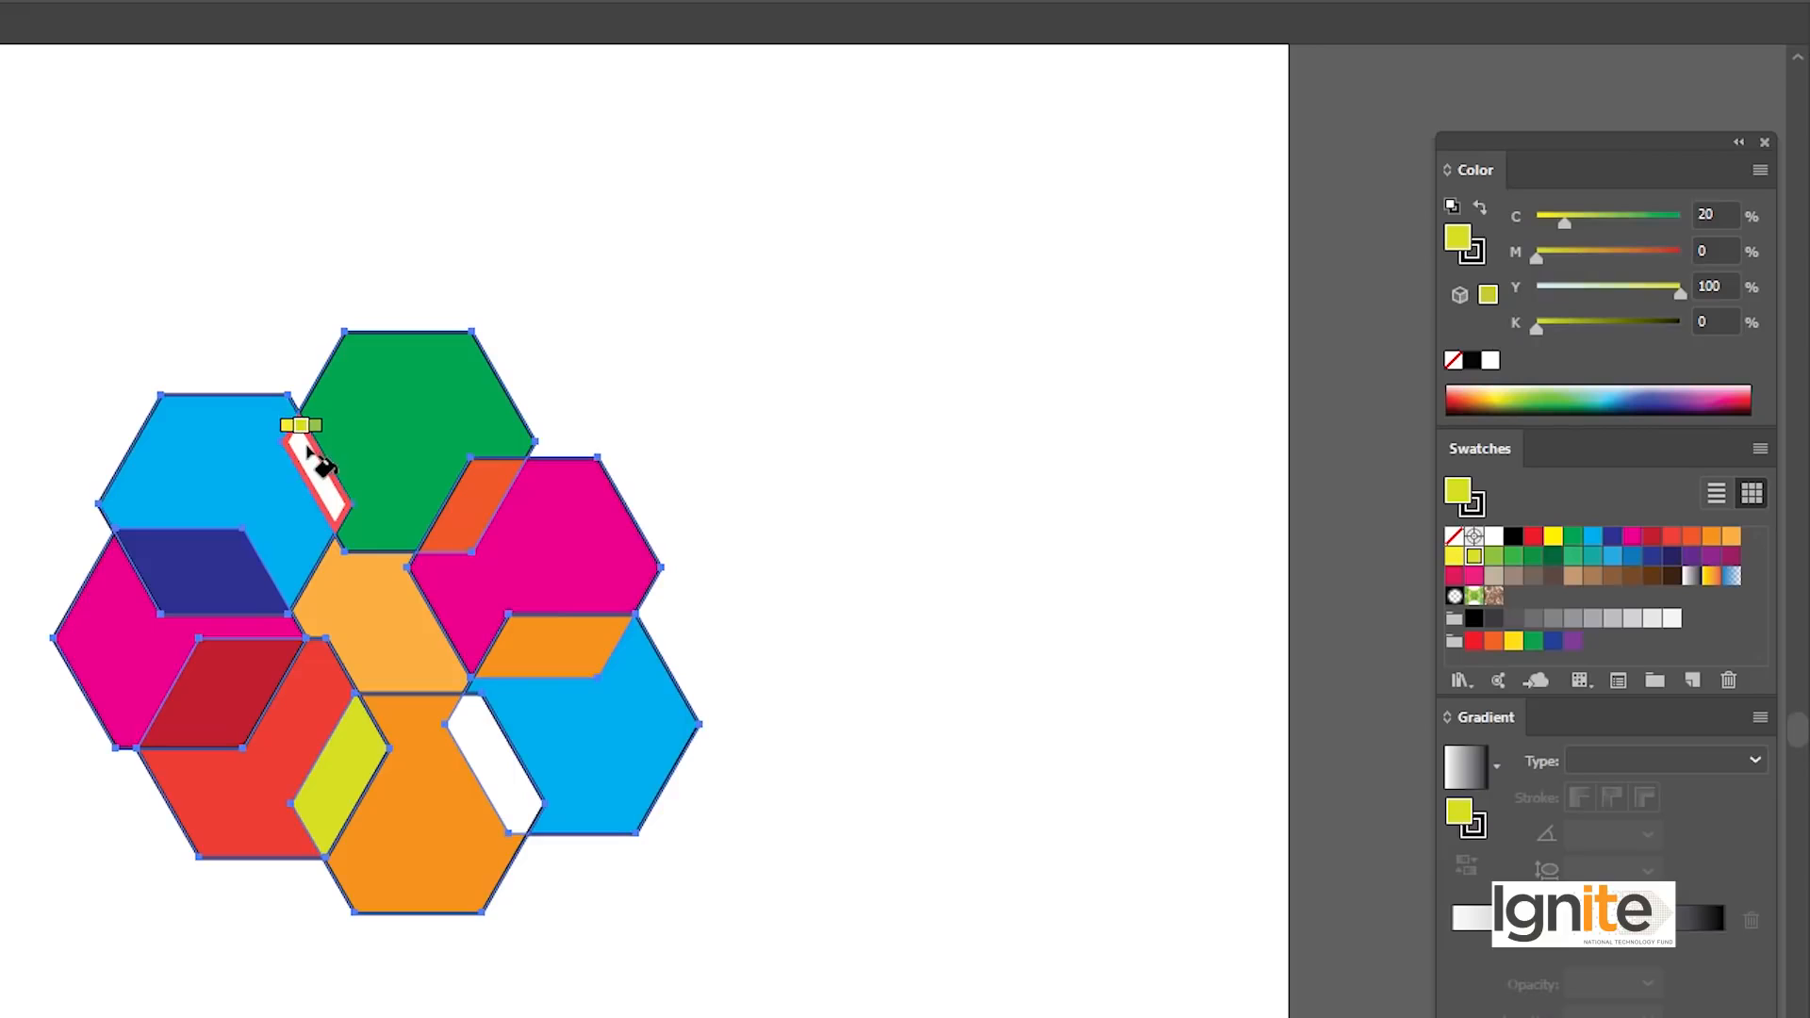
Try light green (C 50, Y 100) and dark green (C 85, M 10, Y 100, K 10) on the overlap of the upper-left and top hexagons.
key(Right)
click(313, 464)
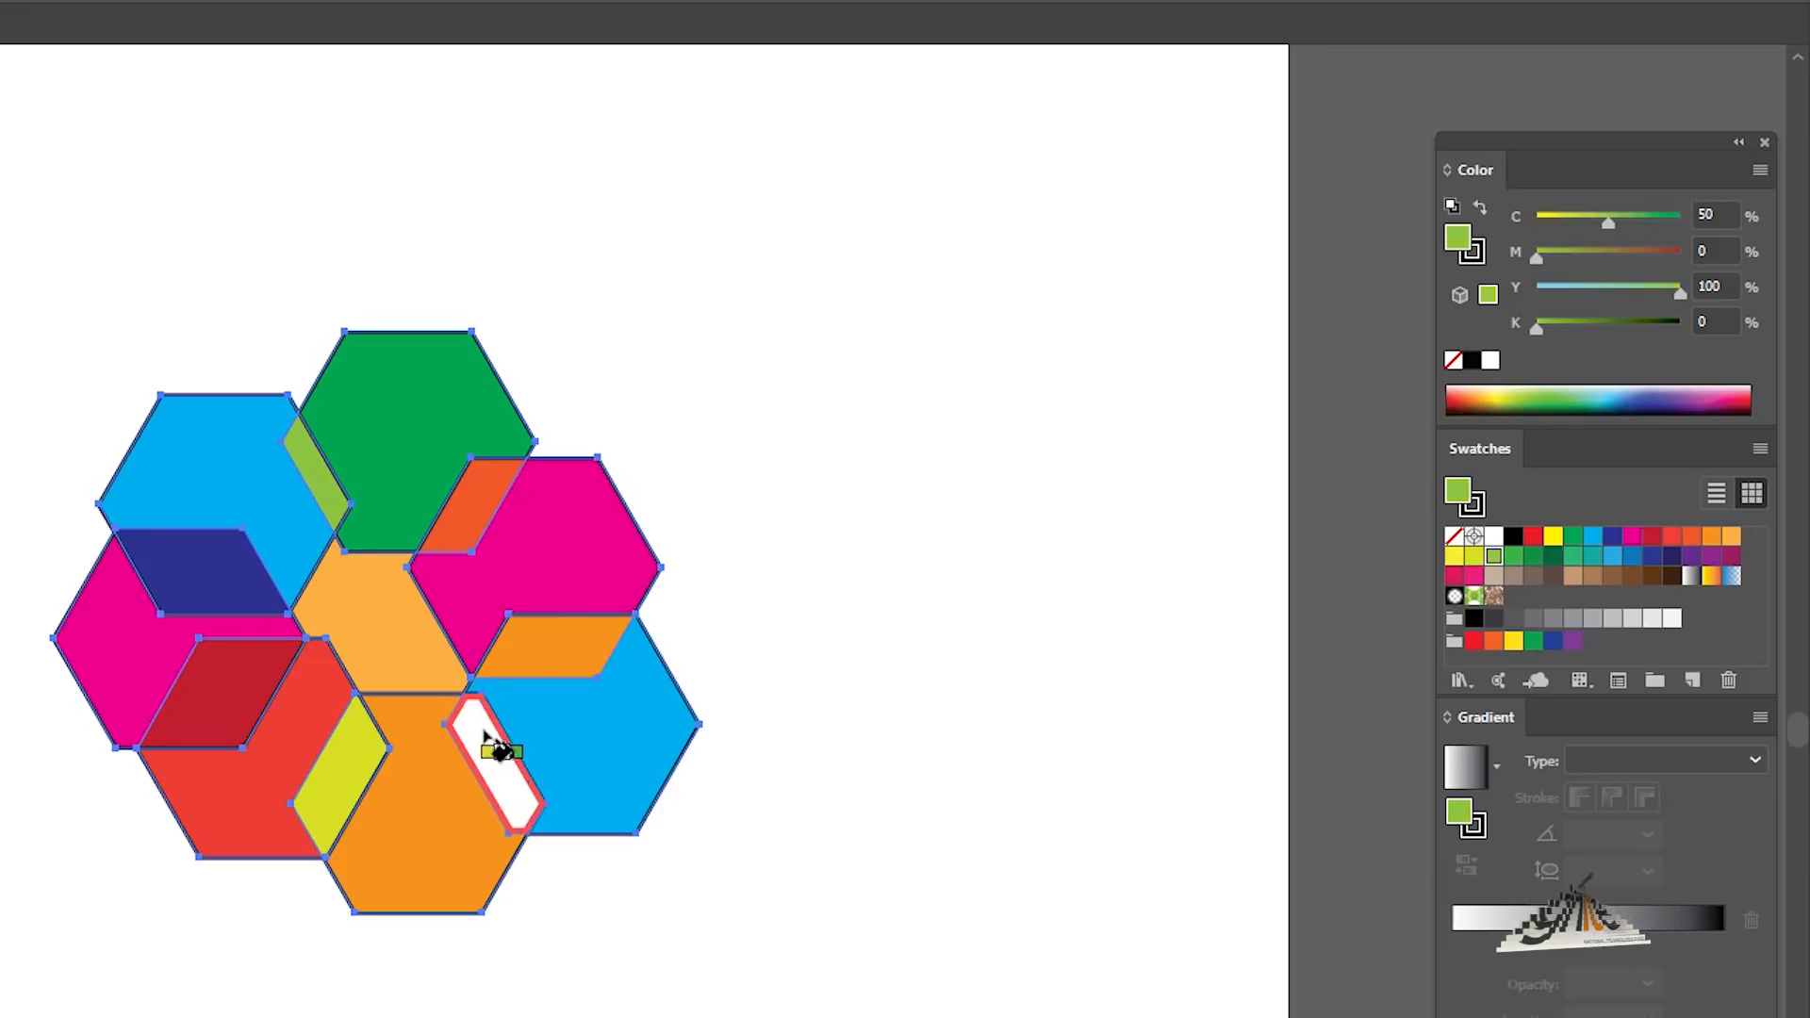
key(Right)
click(326, 476)
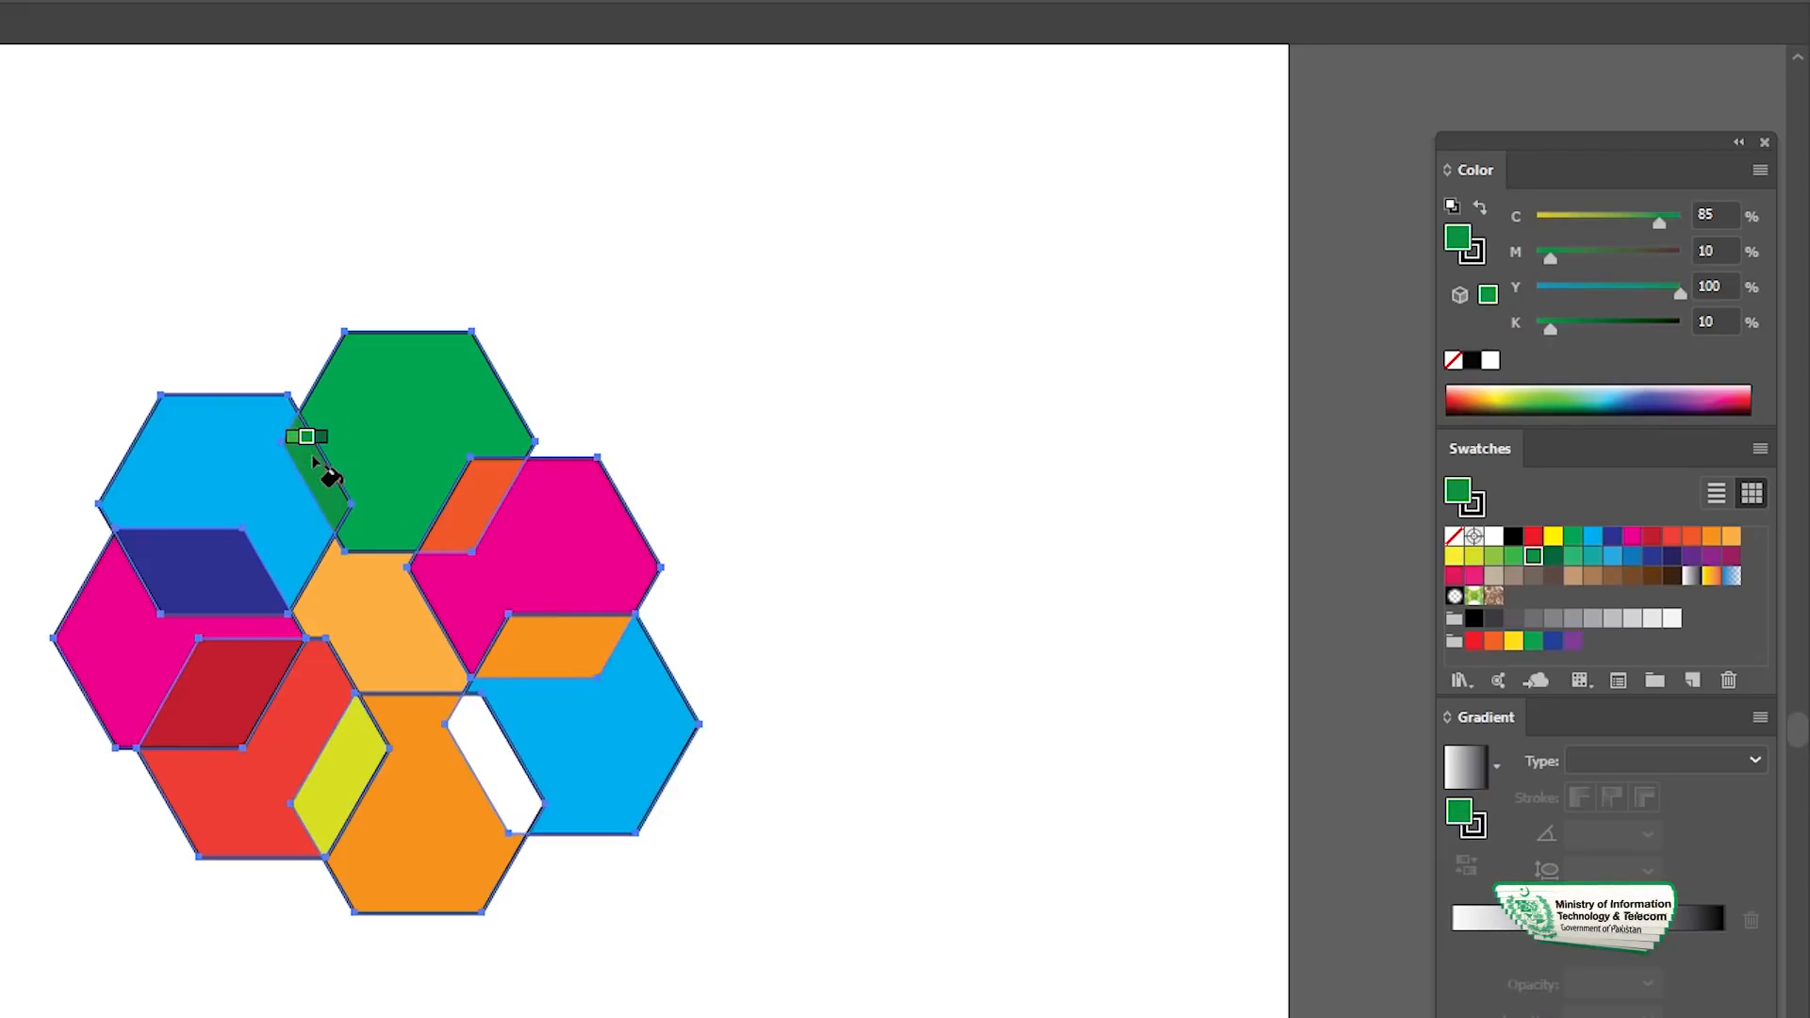
Live Paint the overlap of the upper-left and top hexagons yellow (C 5, Y 90).
key(Left)
key(Left)
key(Left)
key(Left)
click(321, 476)
Live Paint the overlap of the bottom and lower-right hexagons red (M 90, Y 85).
key(Left)
key(Left)
click(462, 731)
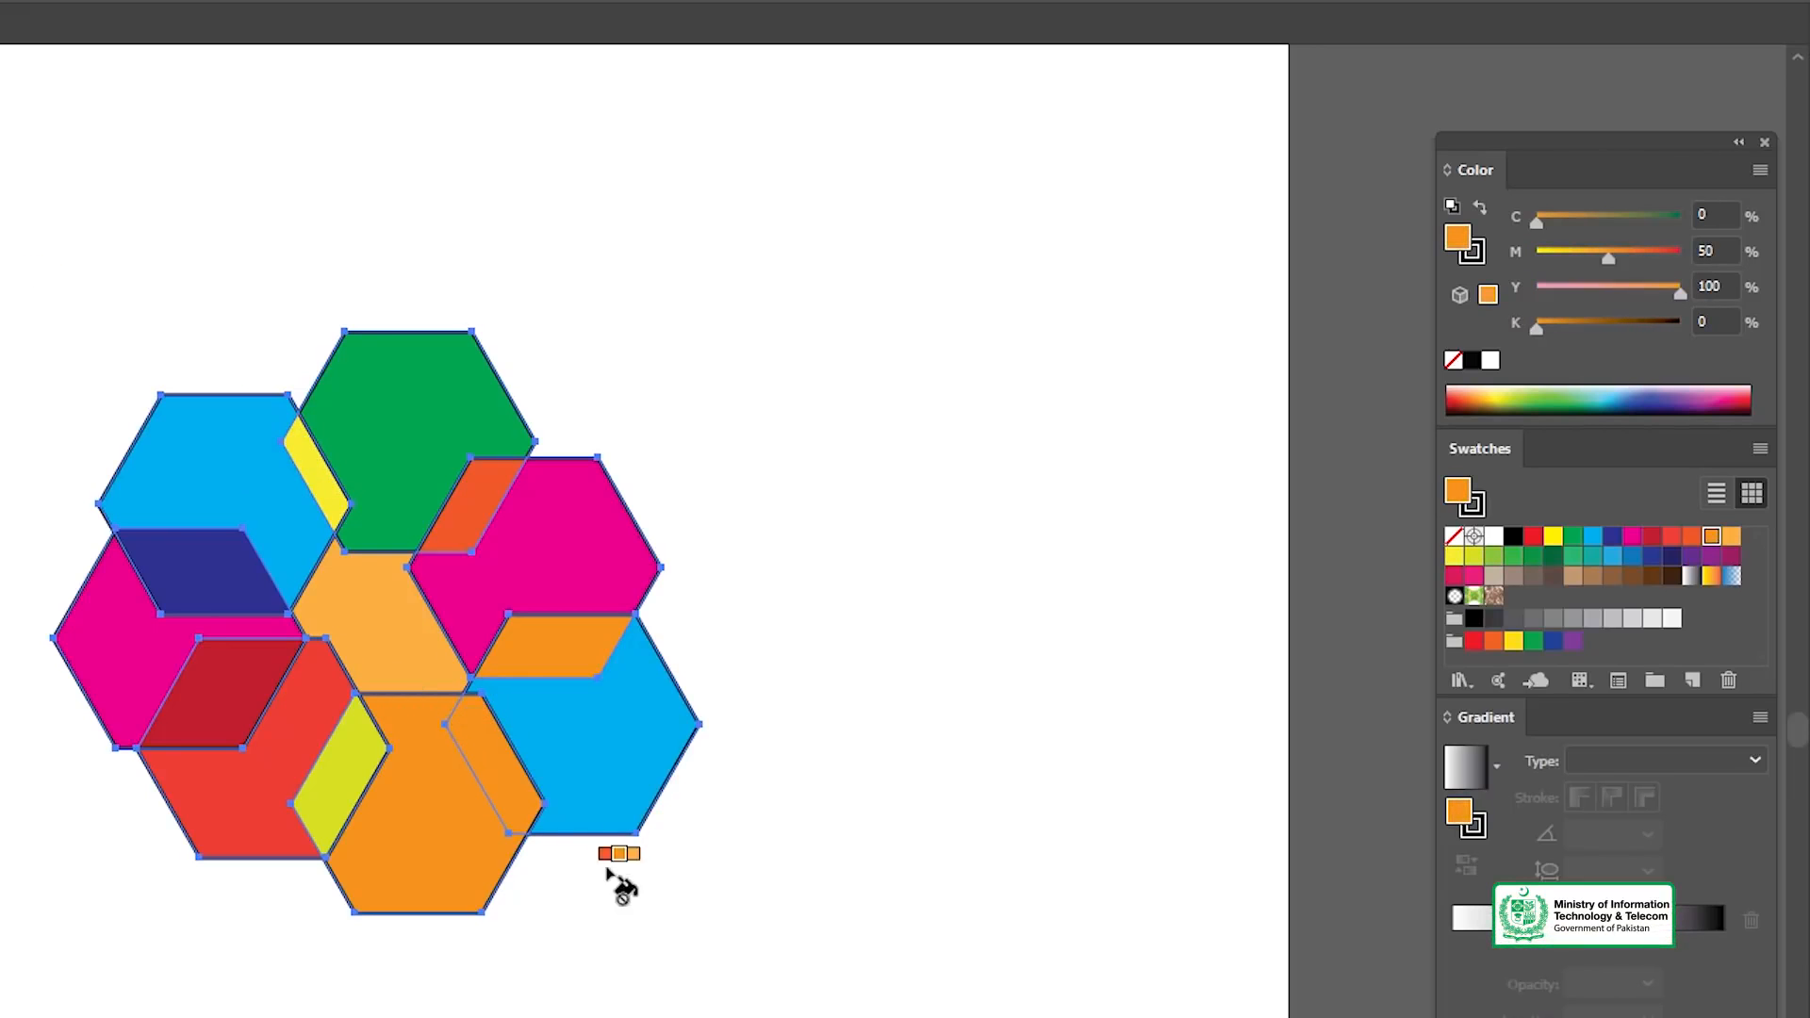
key(Left)
key(Left)
click(483, 747)
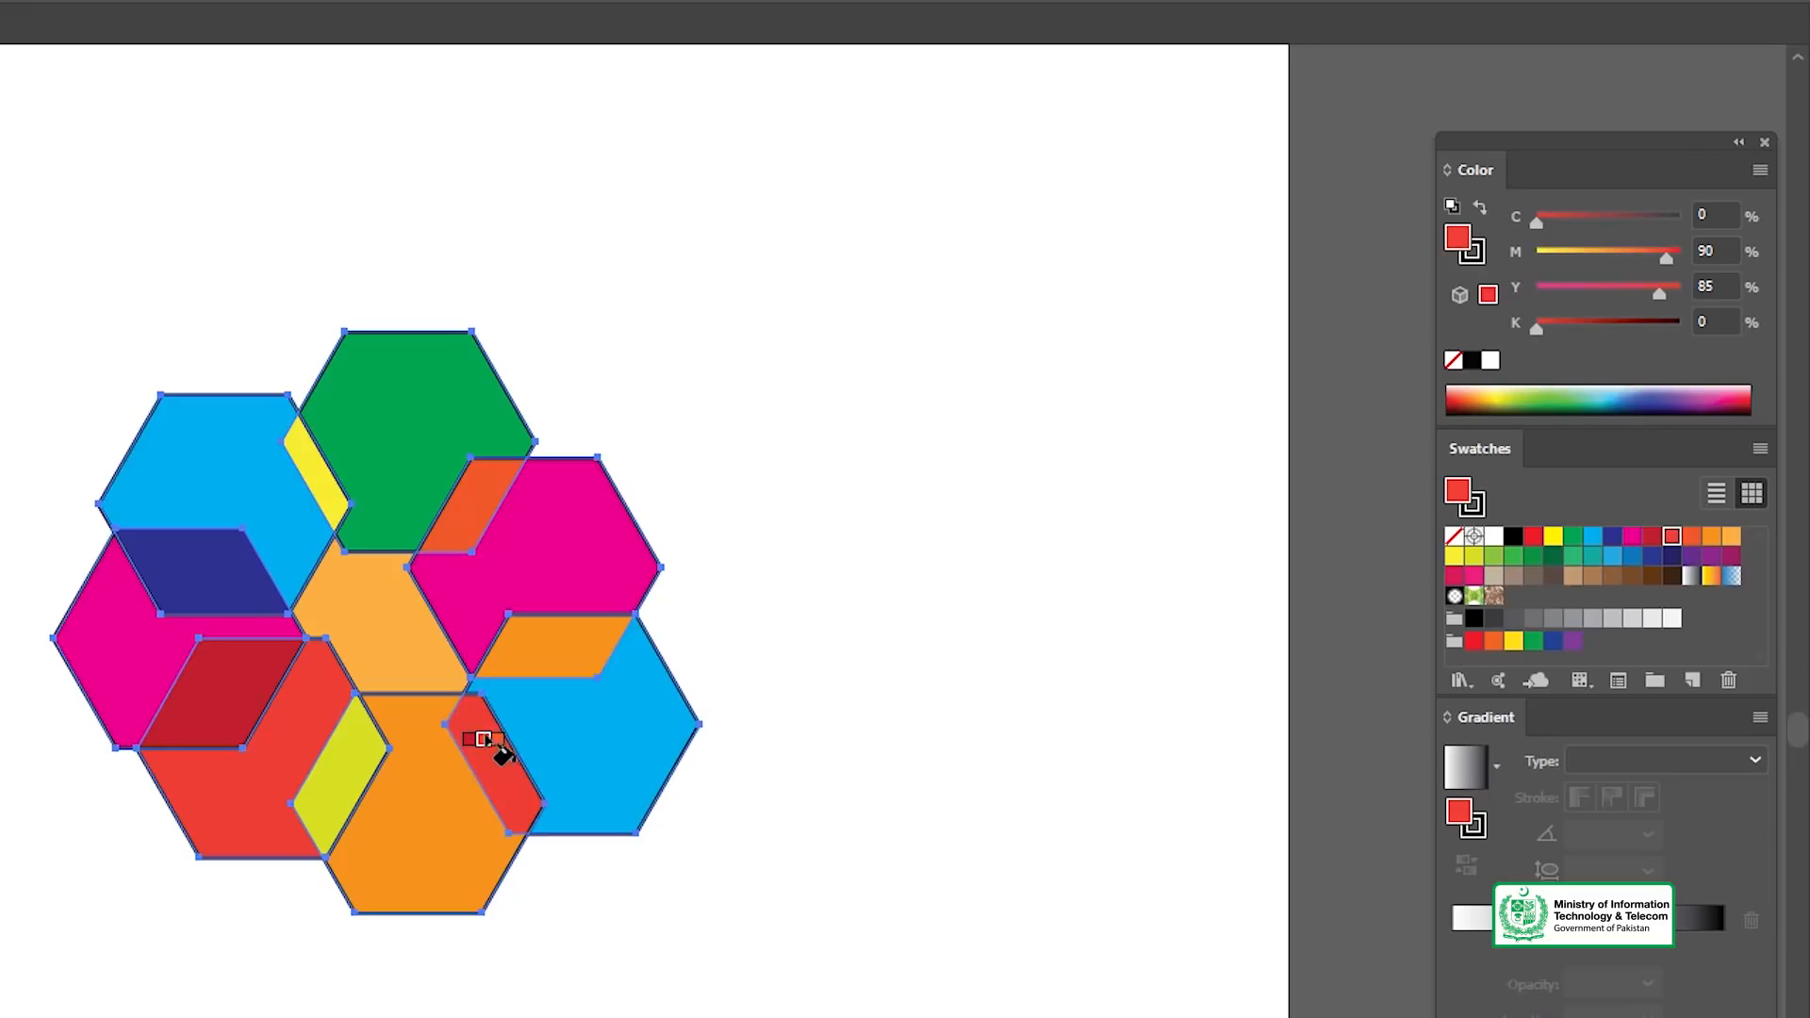
Select the whole coloured hexagon artwork and expand the Live Paint group into ordinary vector shapes.
click(38, 179)
click(412, 216)
mouse_move(449, 194)
mouse_down()
mouse_move(987, 627)
mouse_move(1075, 776)
mouse_up()
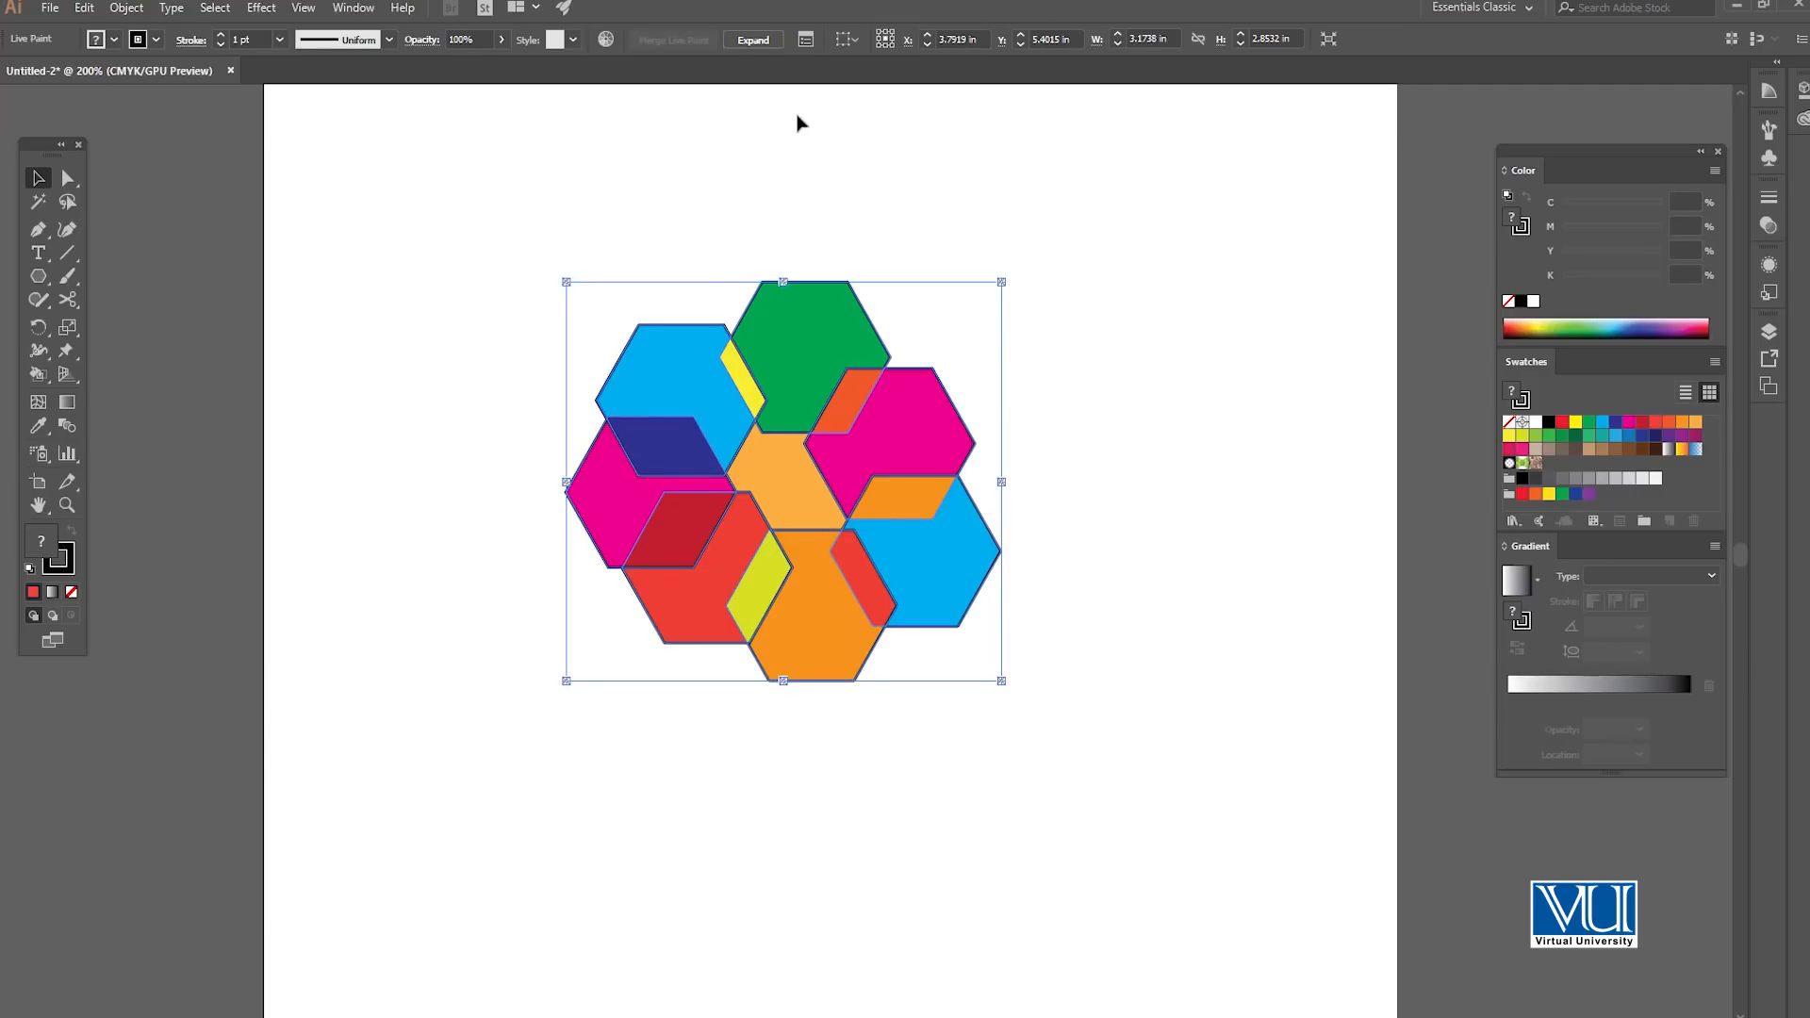
click(752, 41)
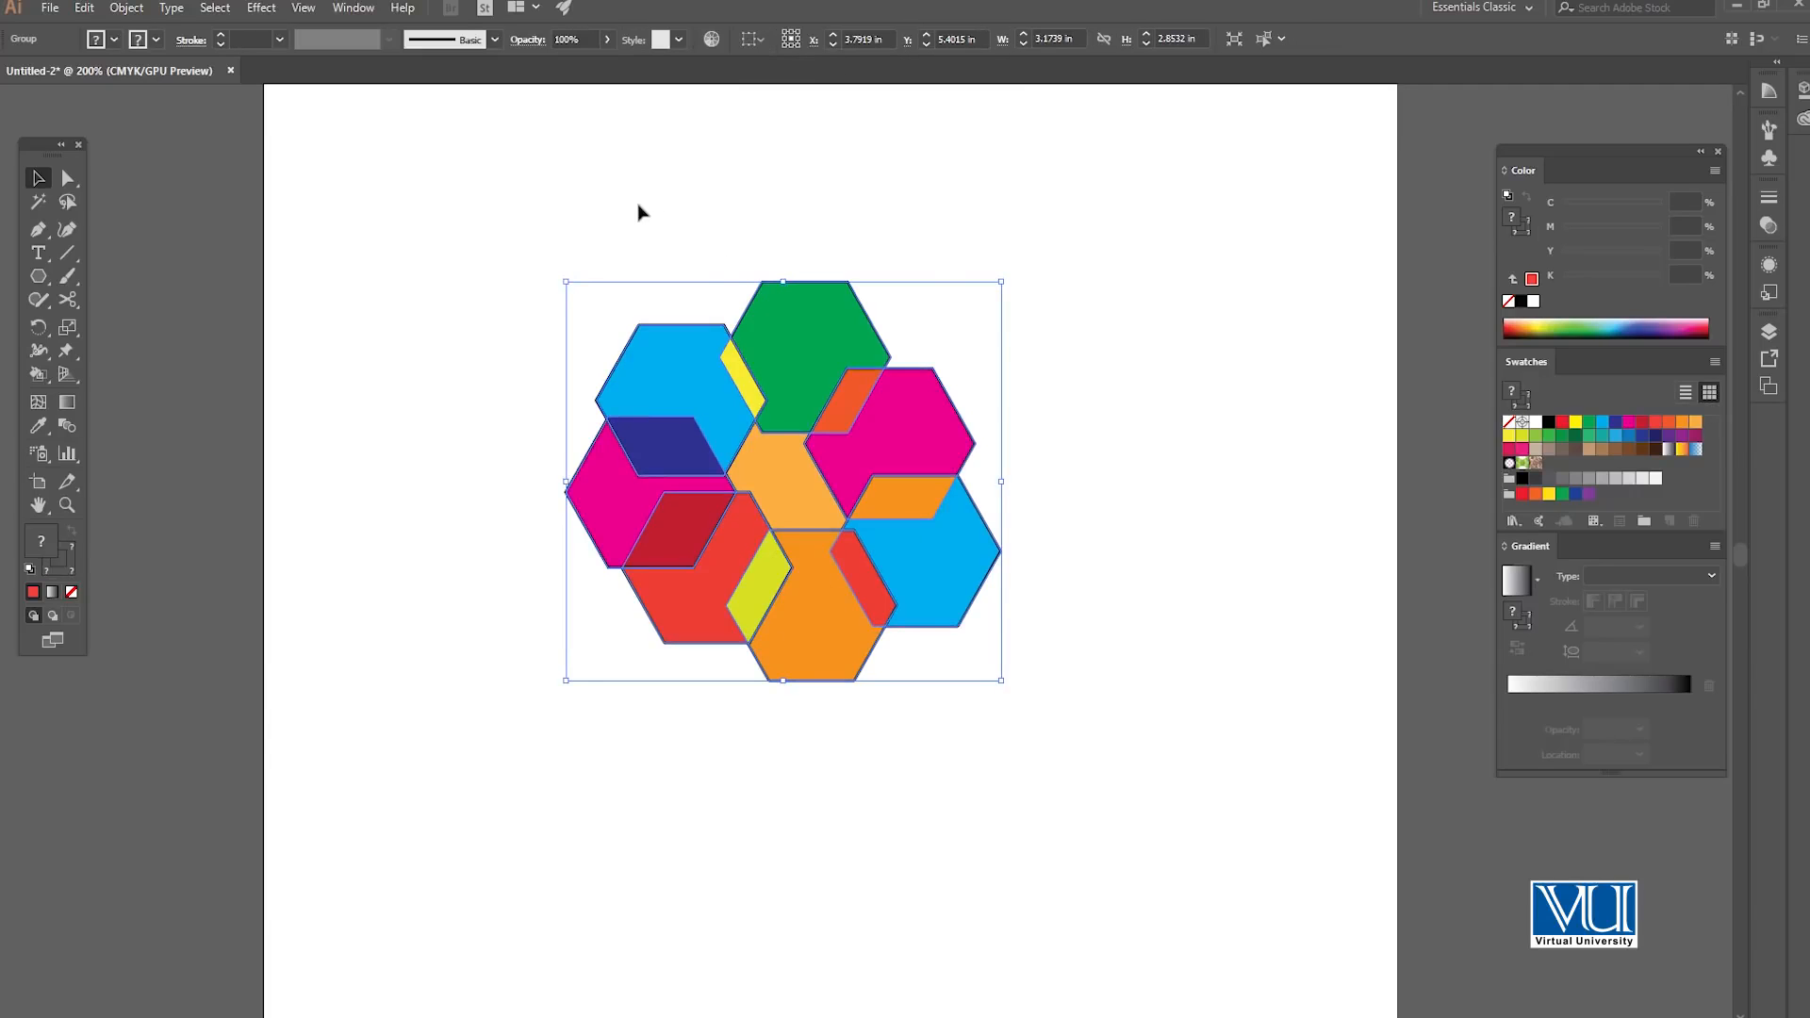
key(ctrl+shift+b)
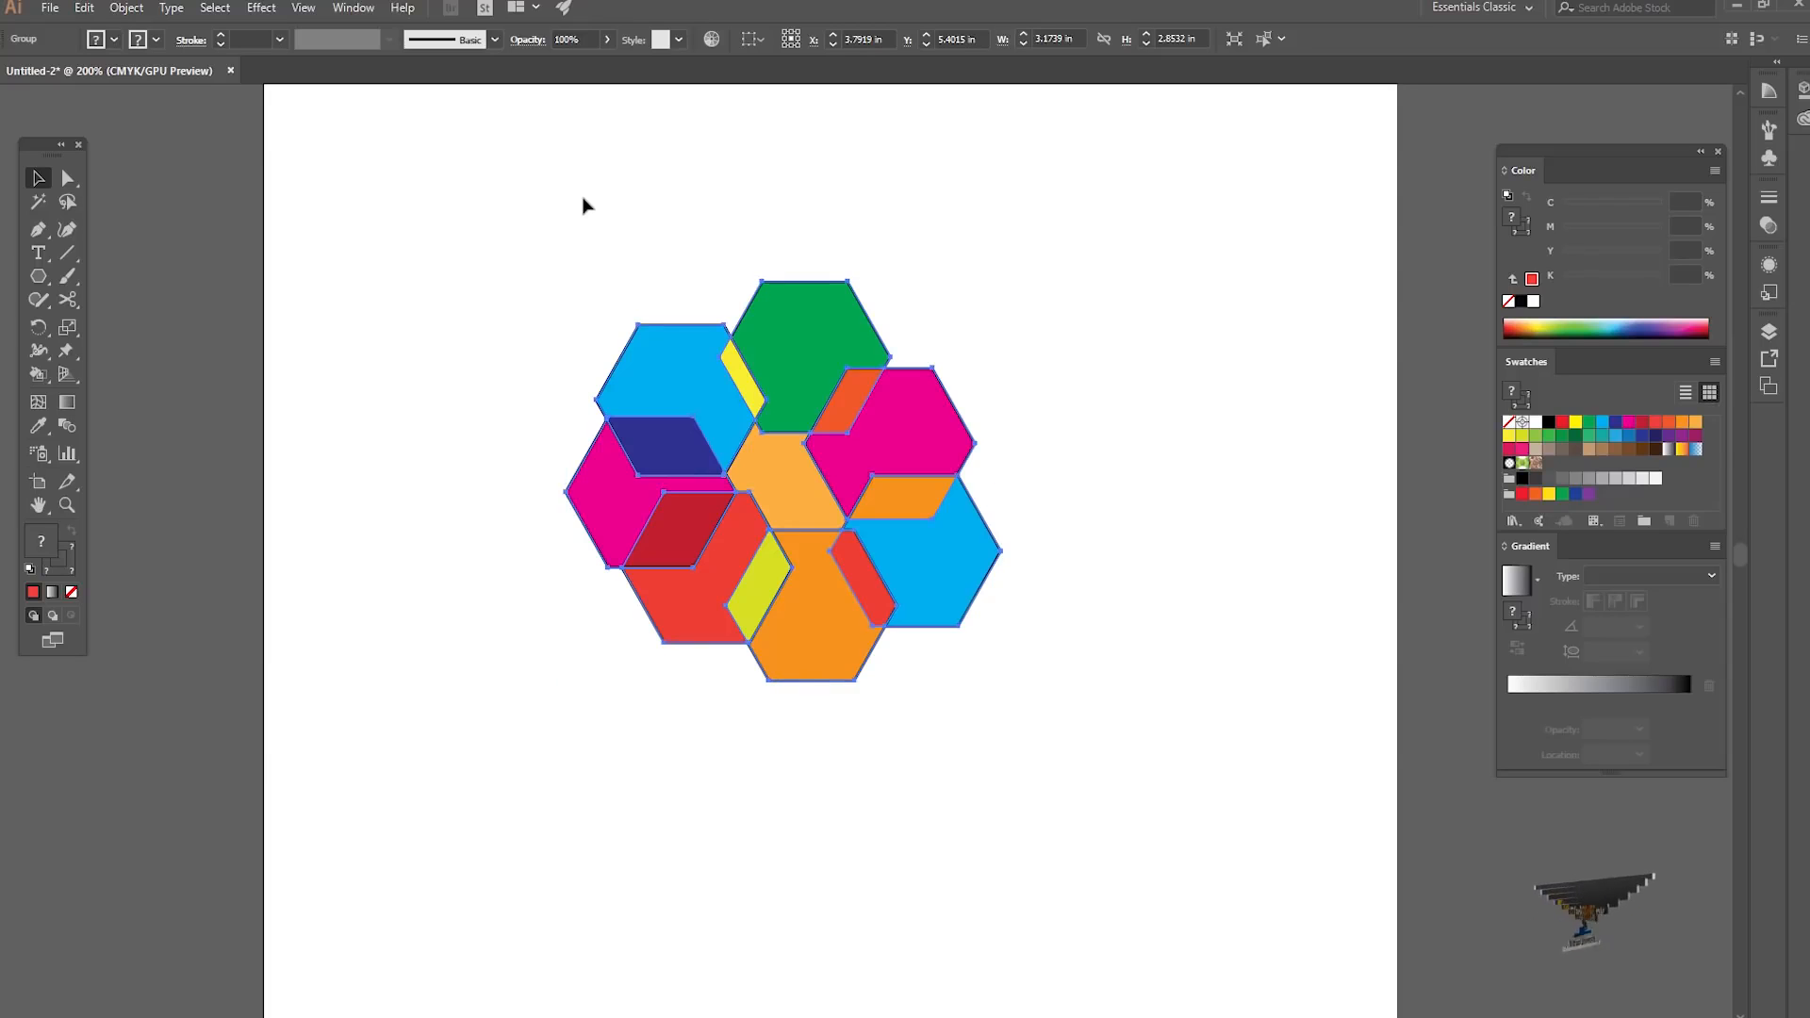
key(ctrl+shift+b)
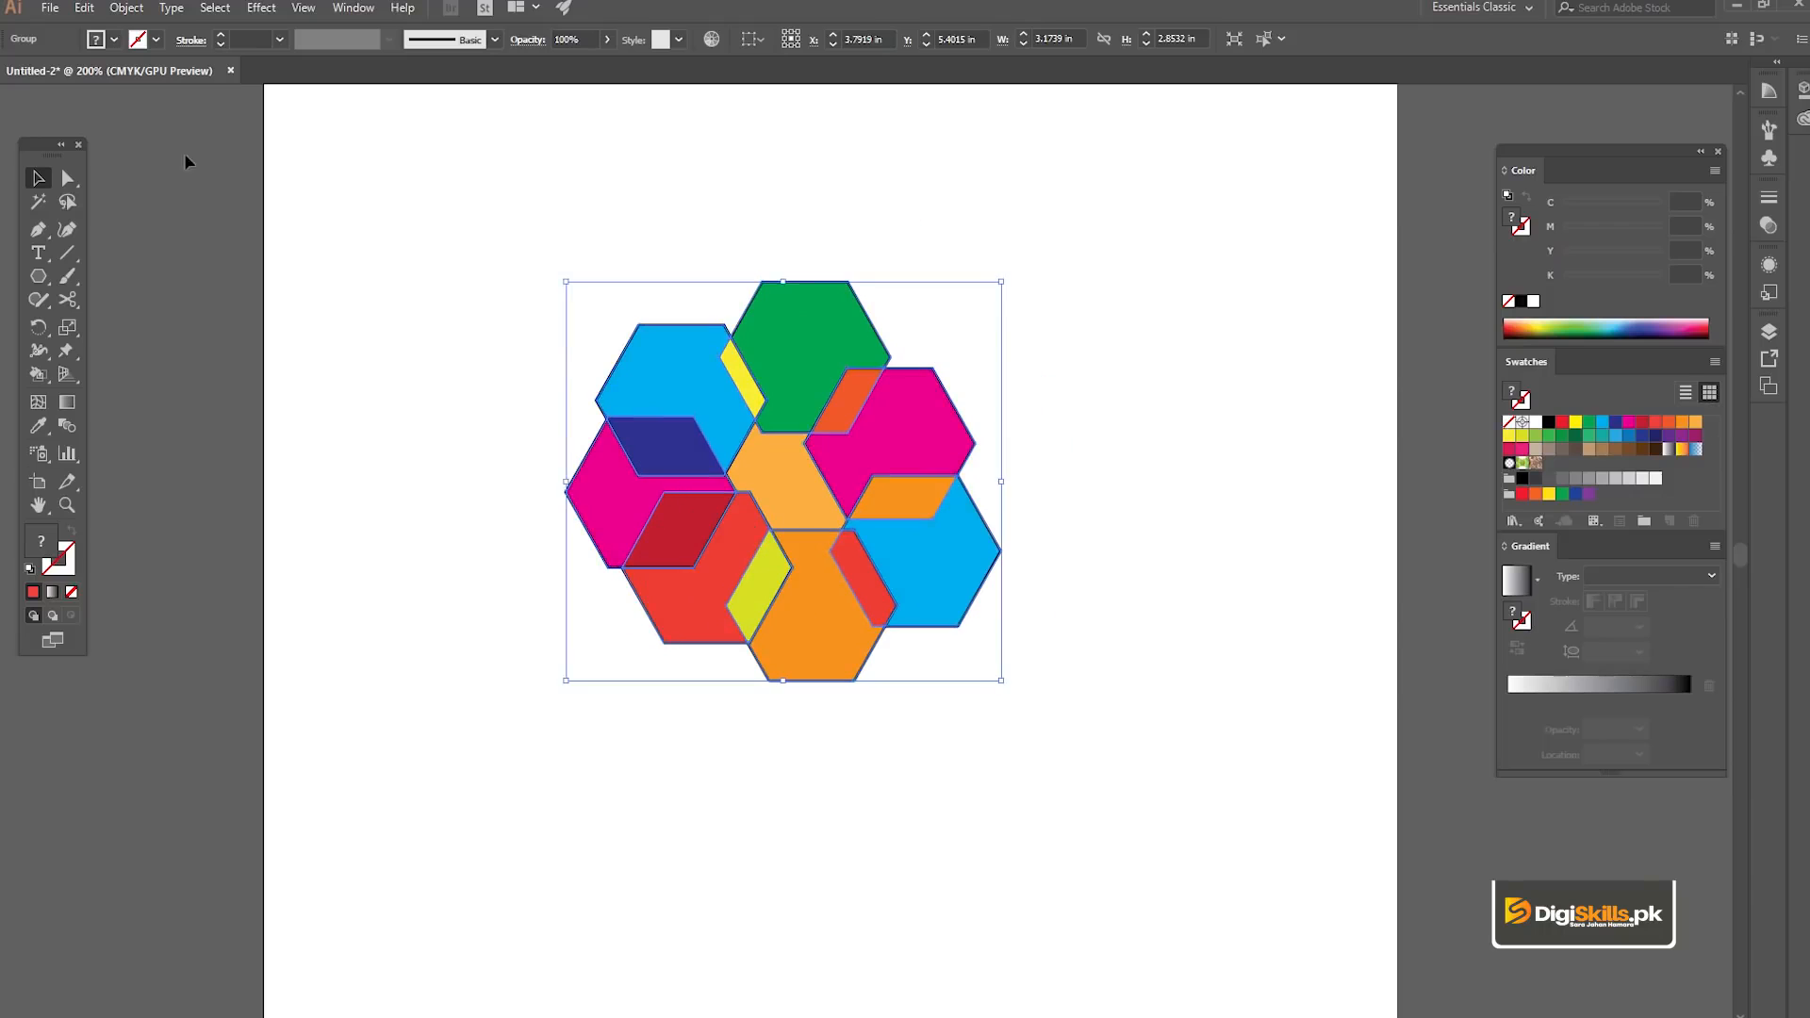
key(a)
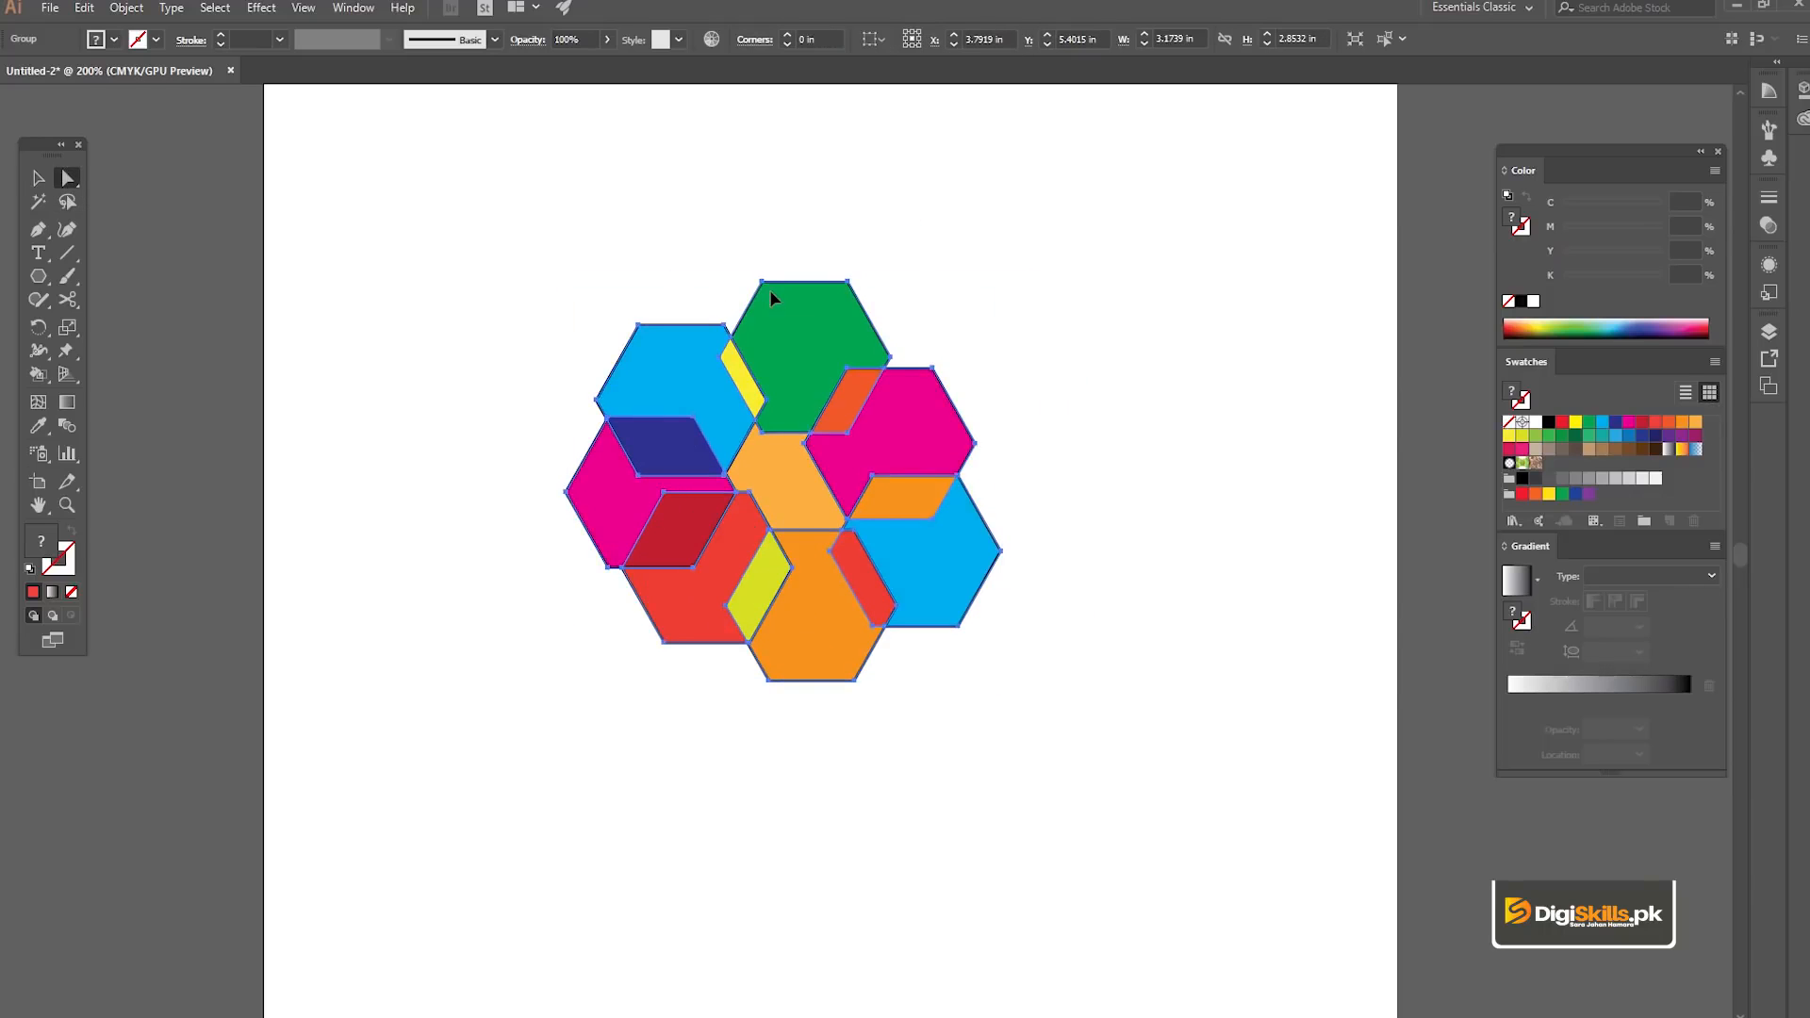
key(ctrl+s)
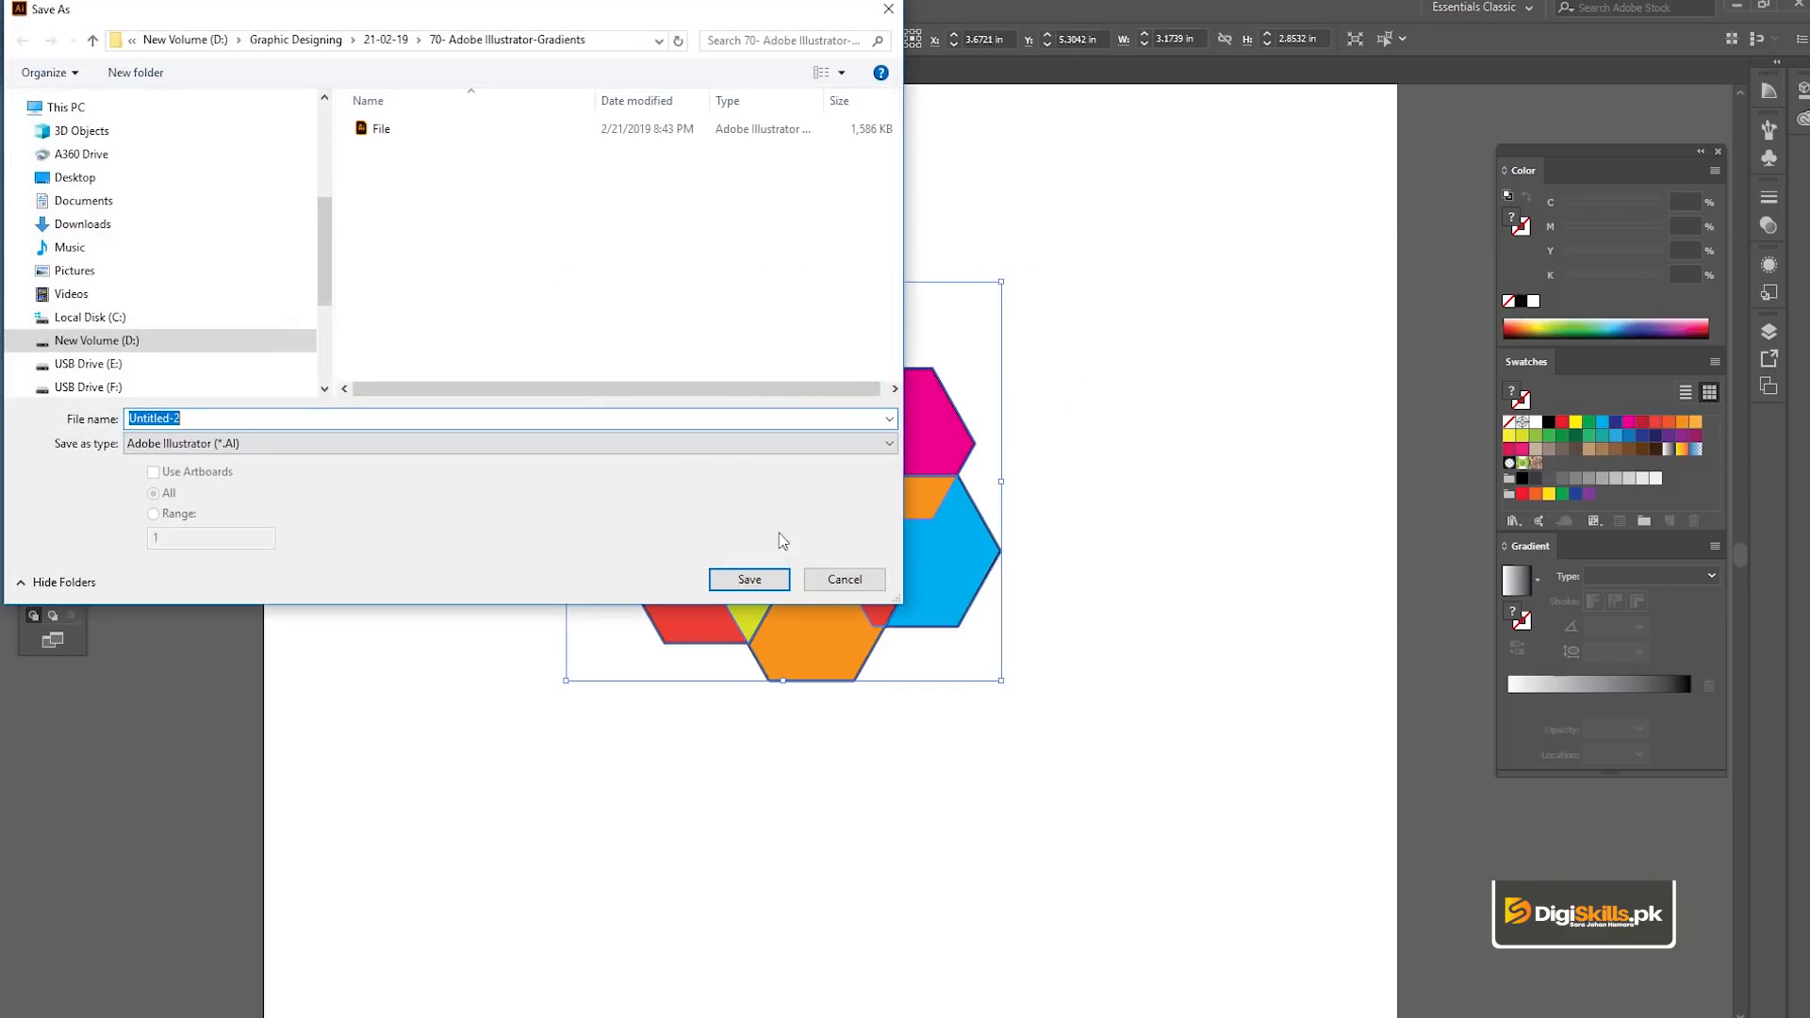
click(844, 580)
key(v)
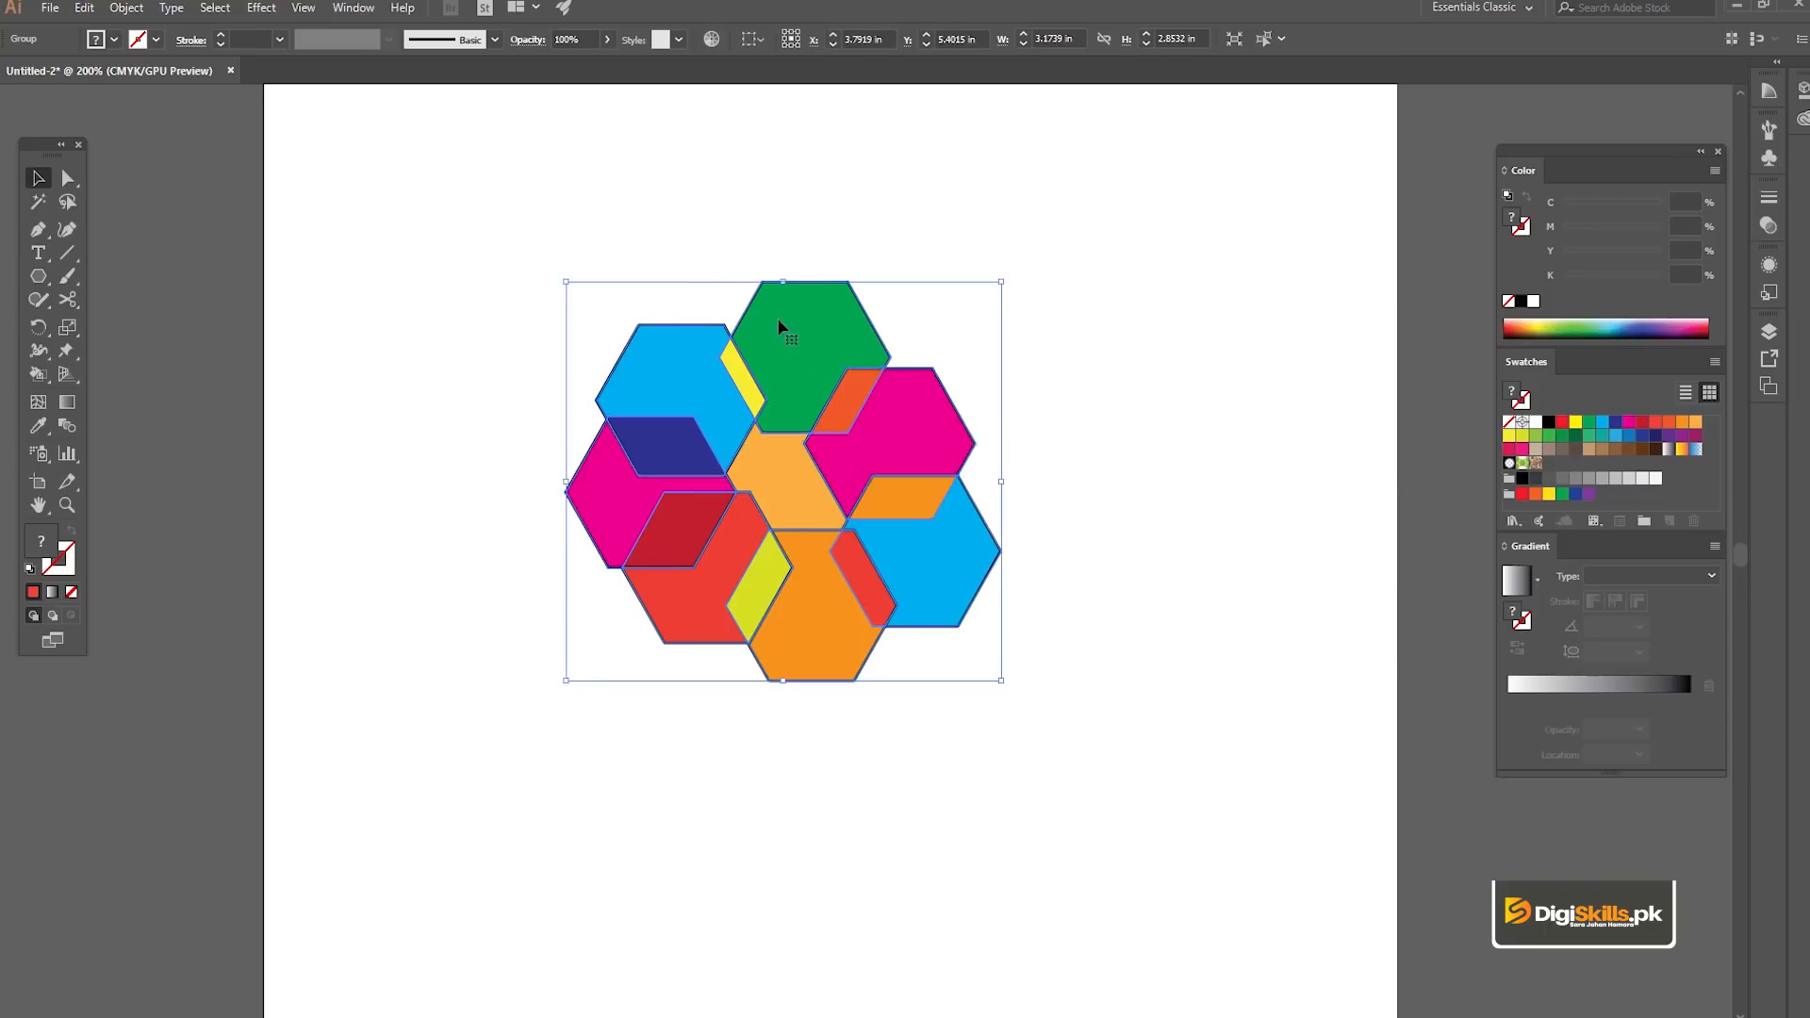